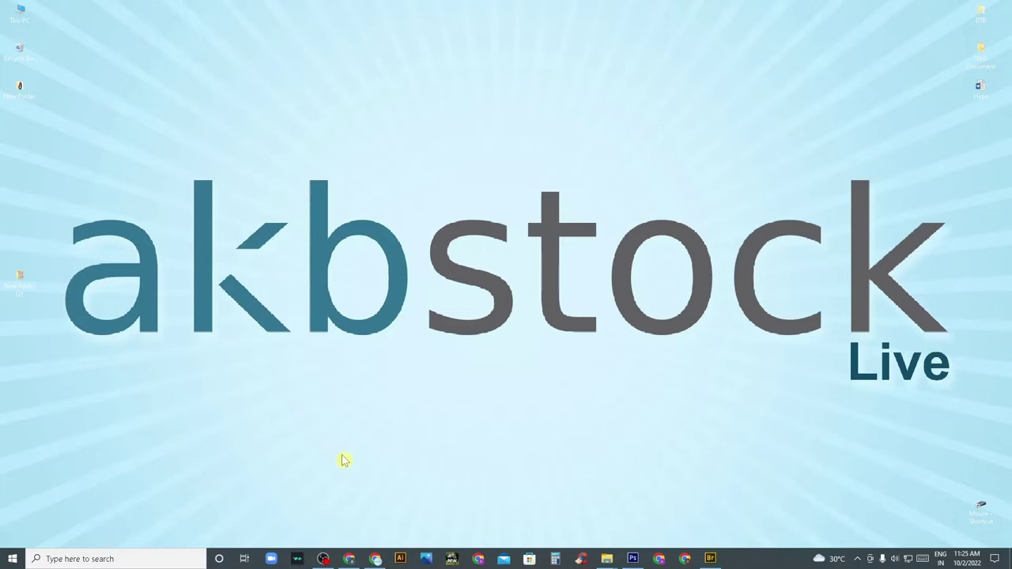
- Refresh the desktop repeatedly from its right-click menu
right_click(330, 396)
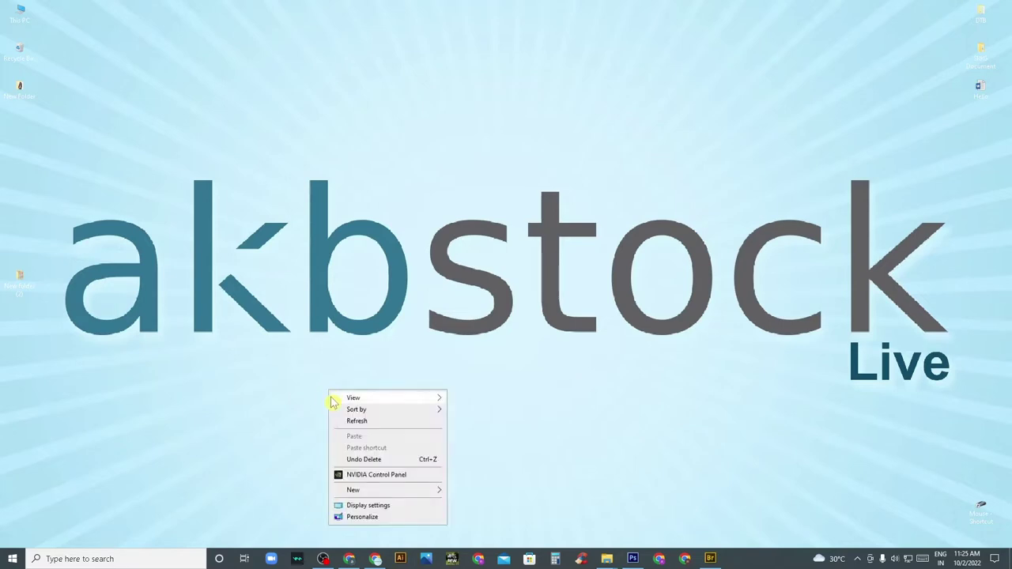
left_click(355, 420)
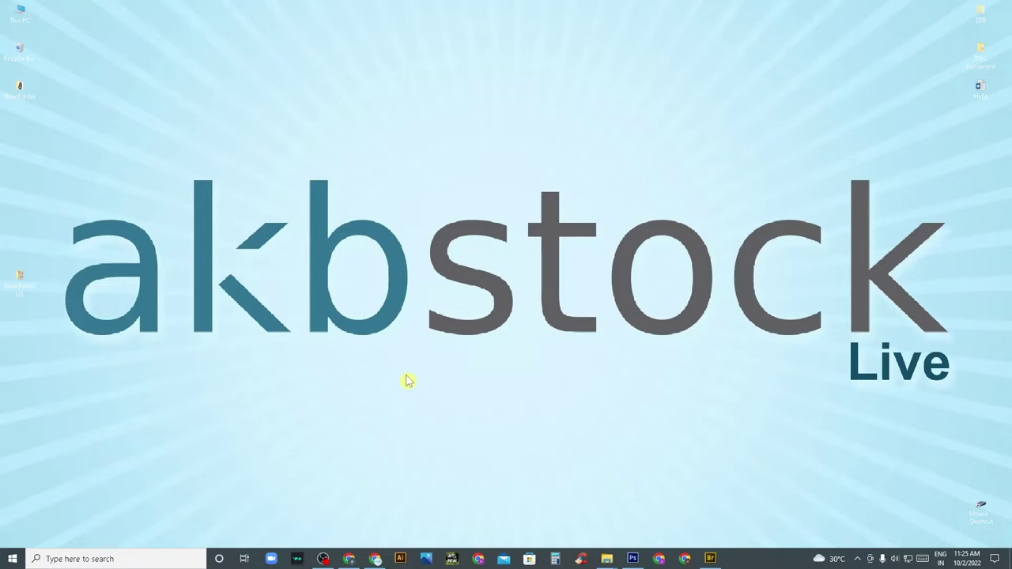
right_click(403, 381)
left_click(419, 410)
right_click(378, 363)
left_click(404, 398)
right_click(418, 374)
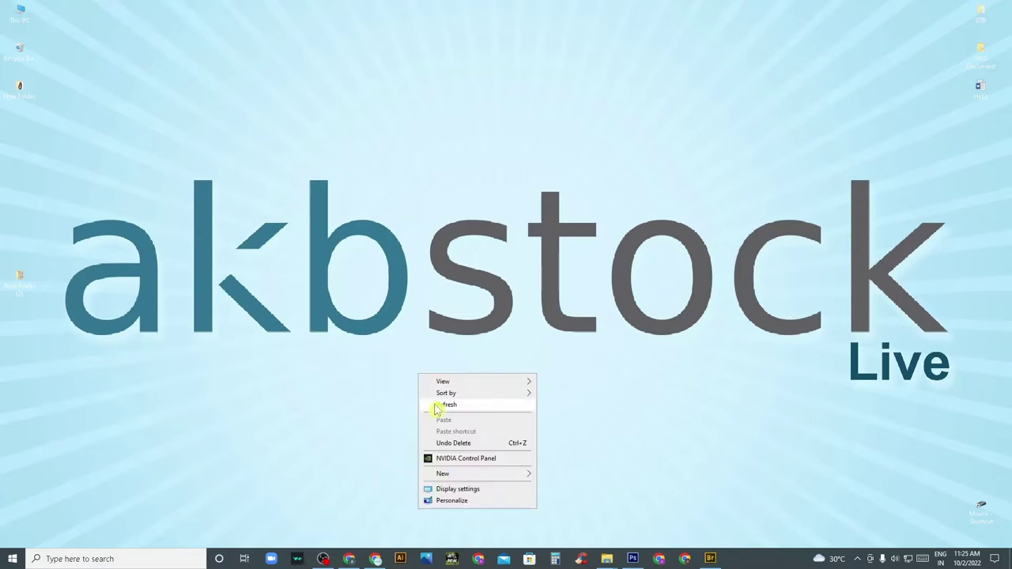
left_click(438, 406)
right_click(408, 355)
left_click(427, 386)
right_click(413, 357)
left_click(423, 386)
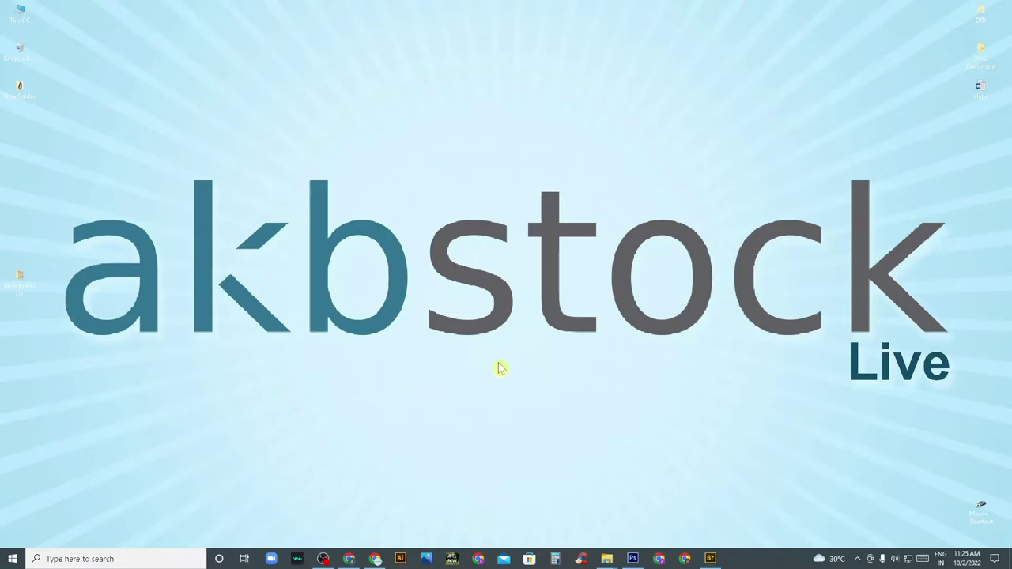
right_click(498, 367)
left_click(514, 386)
right_click(416, 336)
left_click(440, 363)
right_click(413, 338)
left_click(432, 366)
right_click(416, 345)
left_click(425, 371)
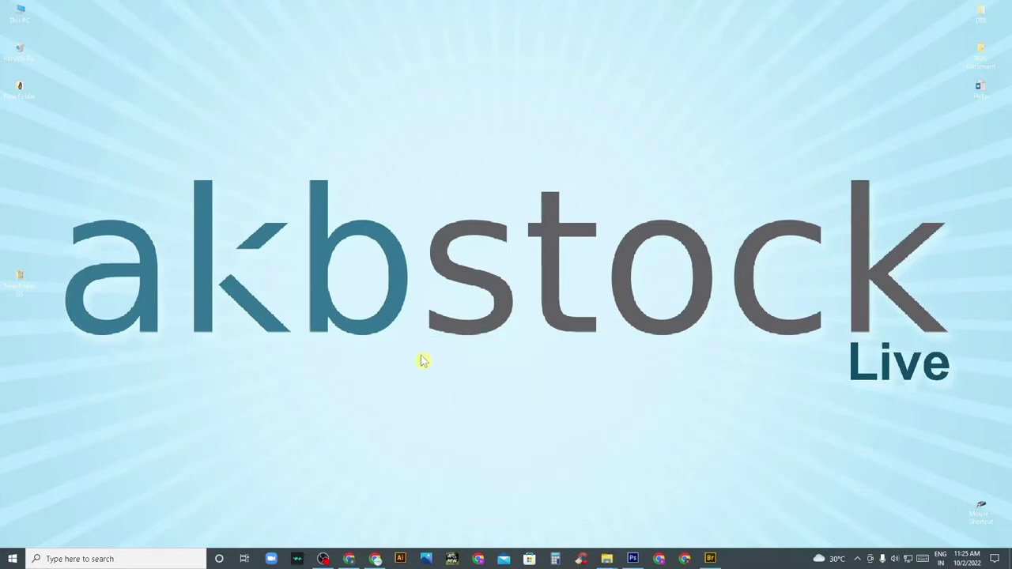
- Bring Chrome back and close the extra tabs, including the old Pinterest tab
left_click(353, 562)
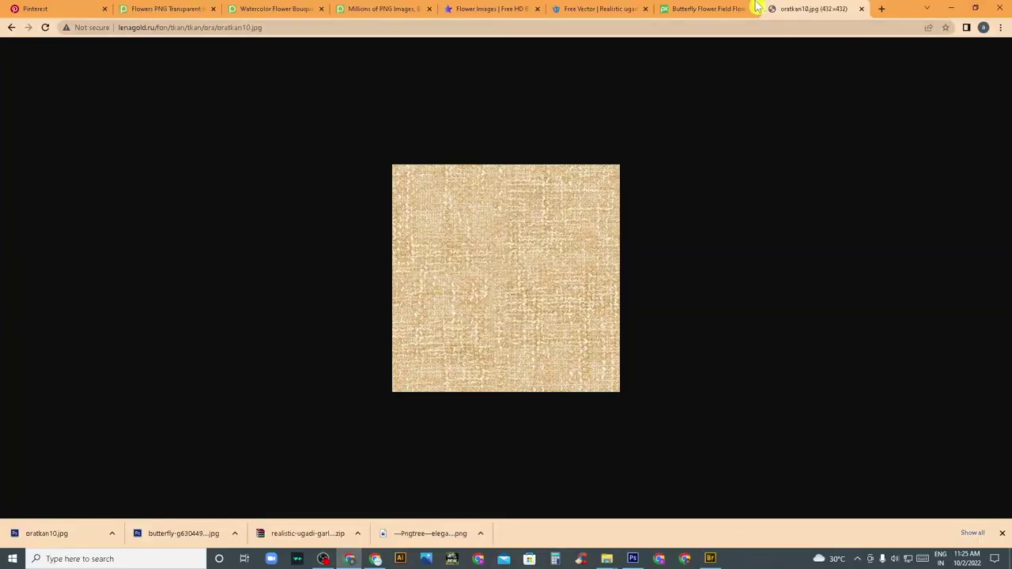
key("ctrl+w")
key("ctrl+w")
key("ctrl+w")
key("ctrl+w")
key("ctrl+w")
key("ctrl+w")
key("ctrl+w")
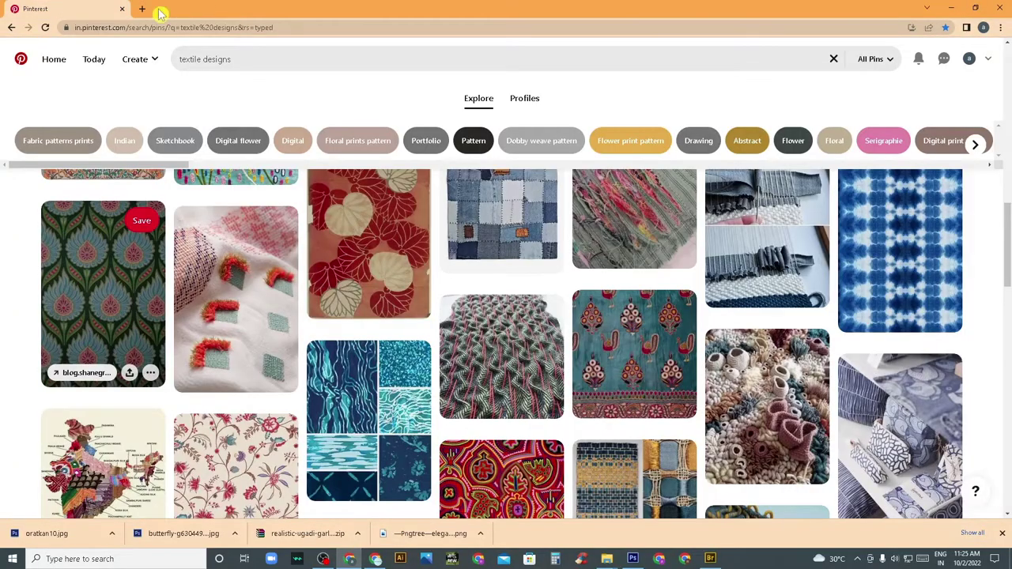
left_click(142, 8)
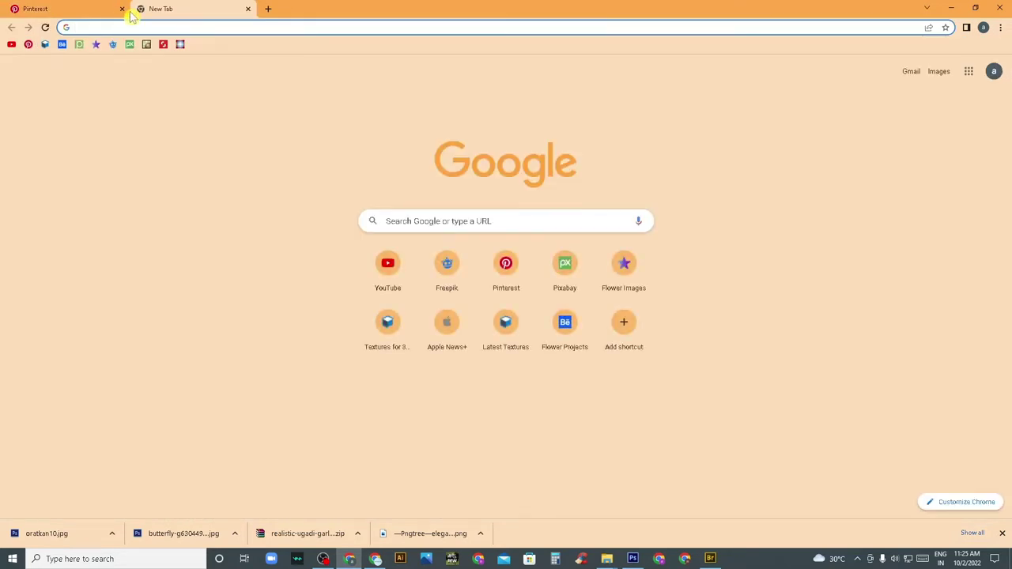
left_click(122, 8)
- Open the grey floral Vineheart pin from the Pinterest textile designs search, plus a similar floral pin in a new tab
left_click(29, 45)
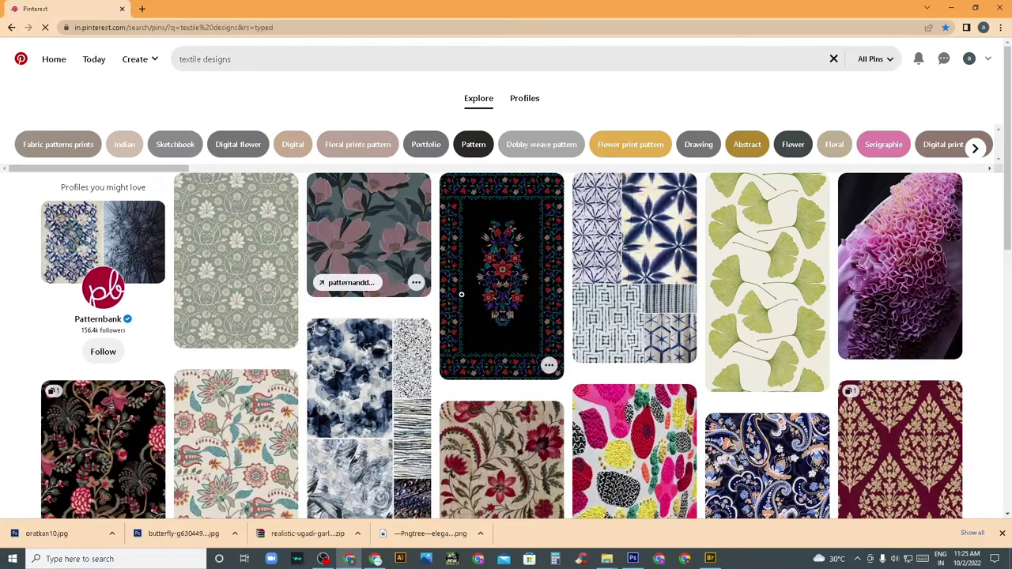
scroll(389, 386, "down", 3)
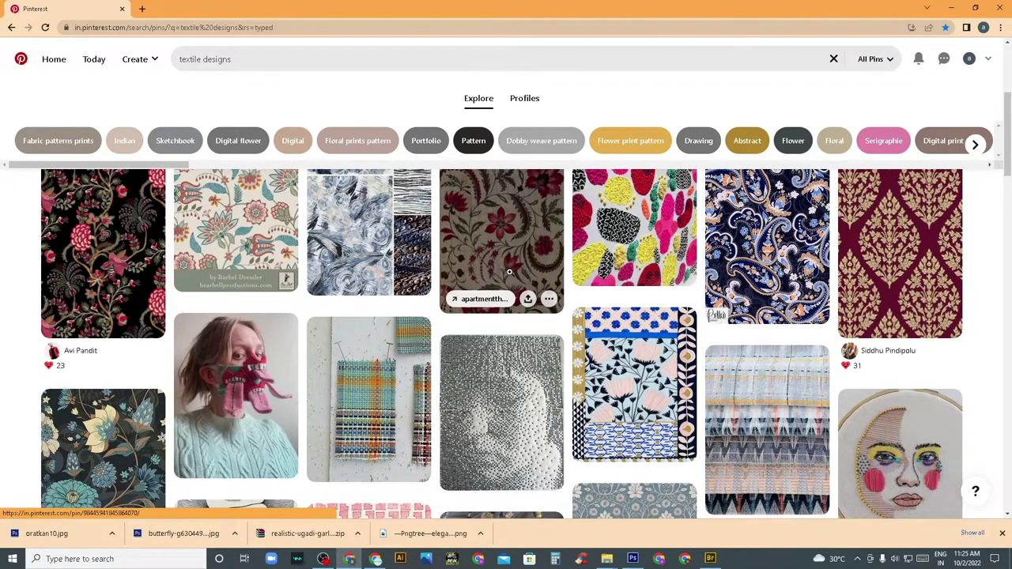
scroll(497, 285, "down", 4)
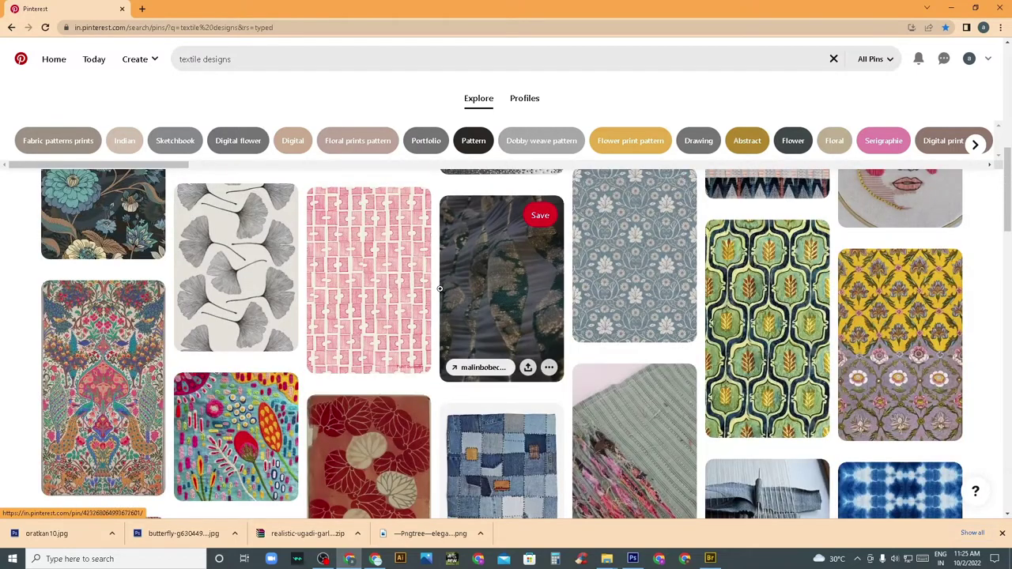
left_click(633, 272)
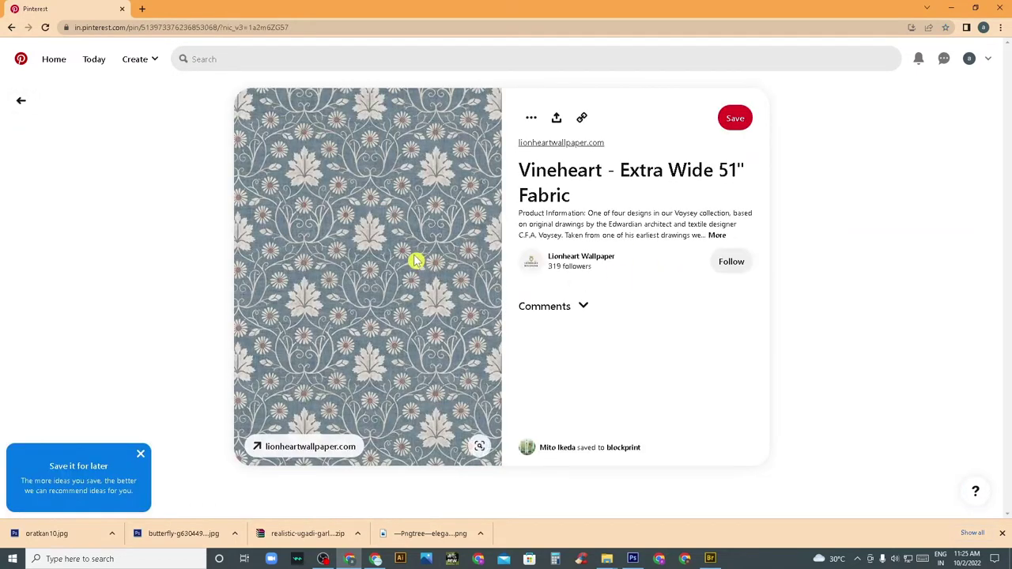
scroll(390, 290, "down", 3)
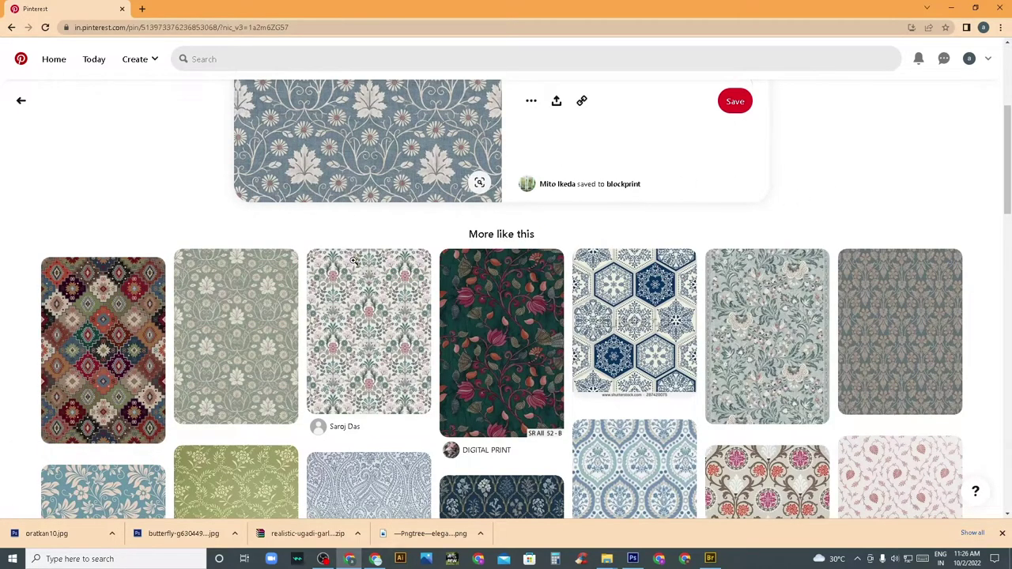
mouse_move(368, 331)
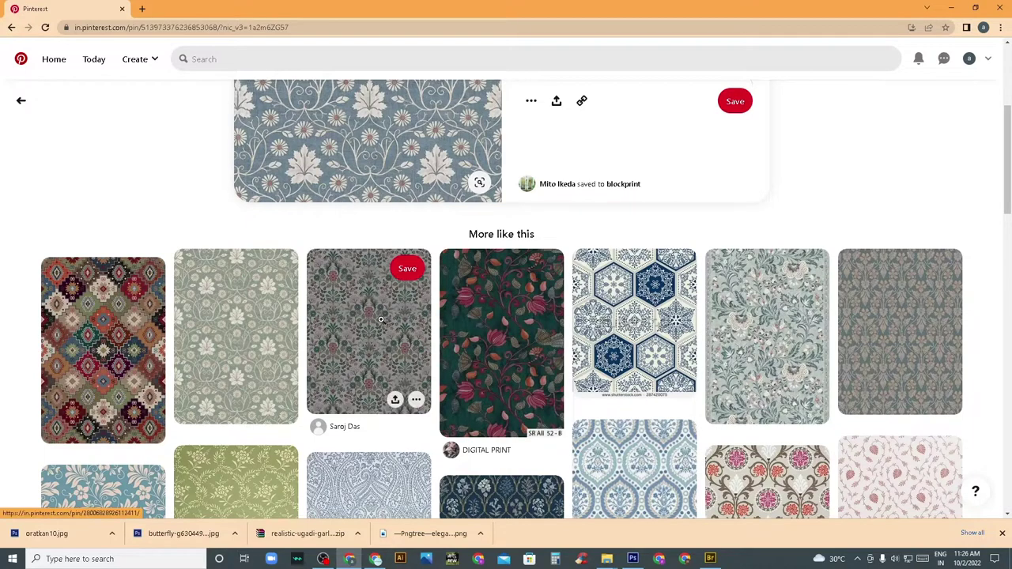
middle_click(380, 319)
left_click(202, 9)
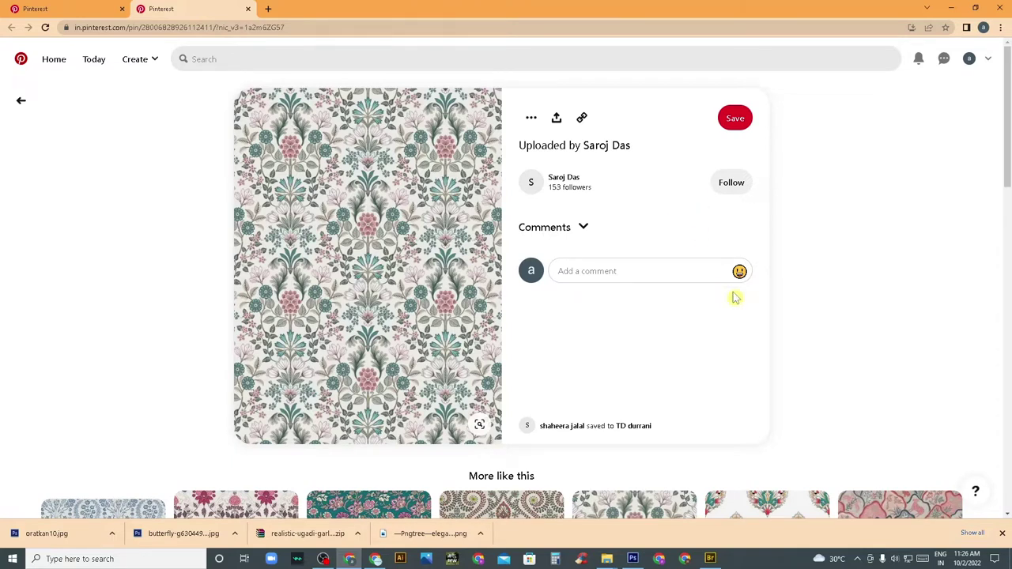
left_click(269, 8)
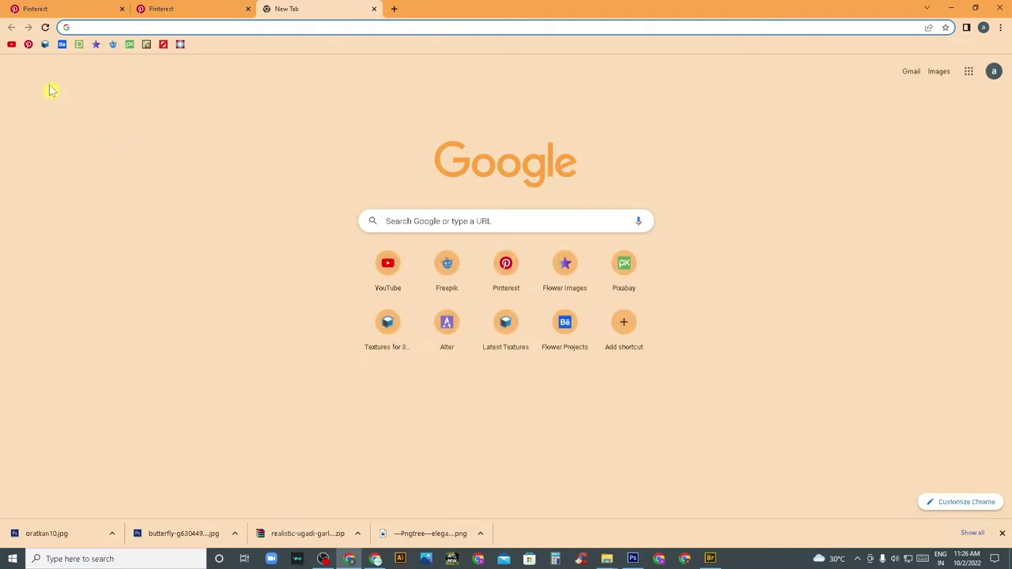
- Load the Textures.com library and scroll through its Latest Content
left_click(46, 44)
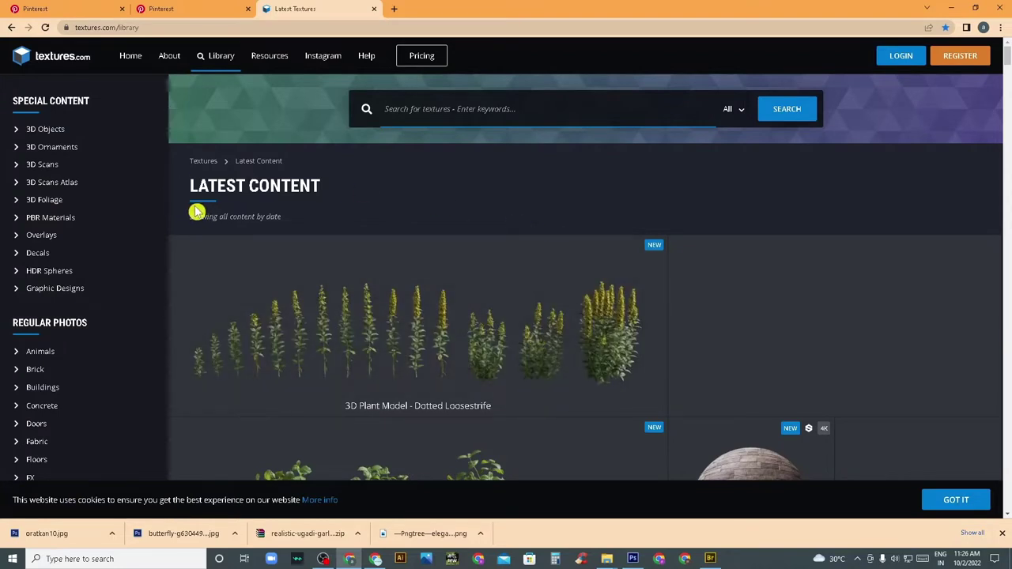
scroll(122, 316, "down", 2)
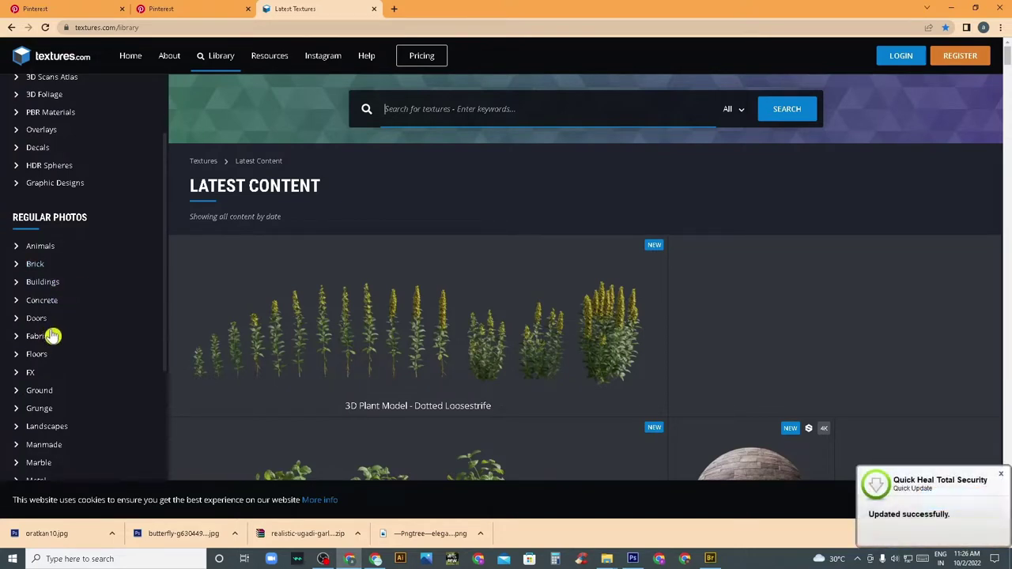
scroll(57, 419, "down", 2)
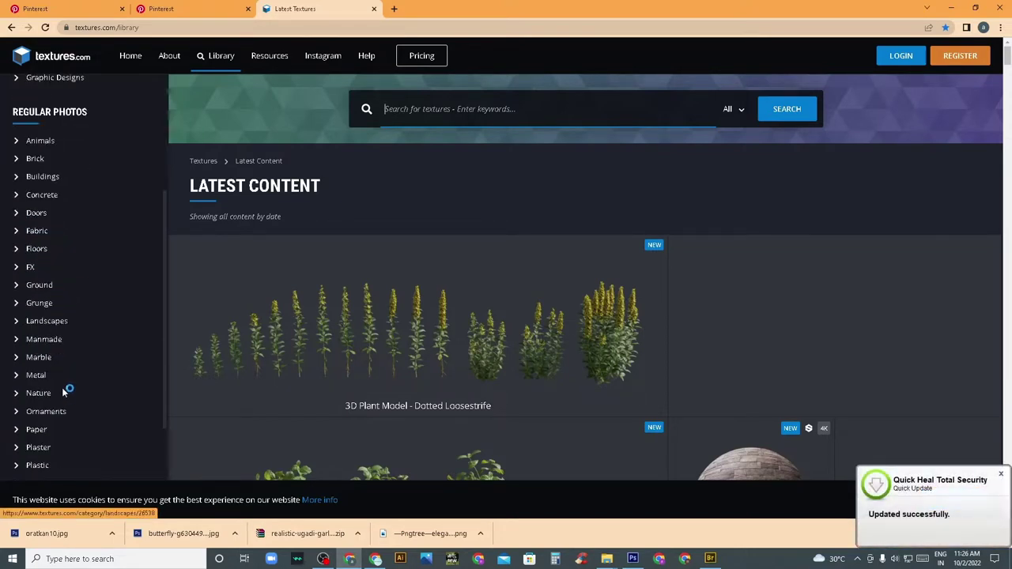
scroll(62, 356, "down", 3)
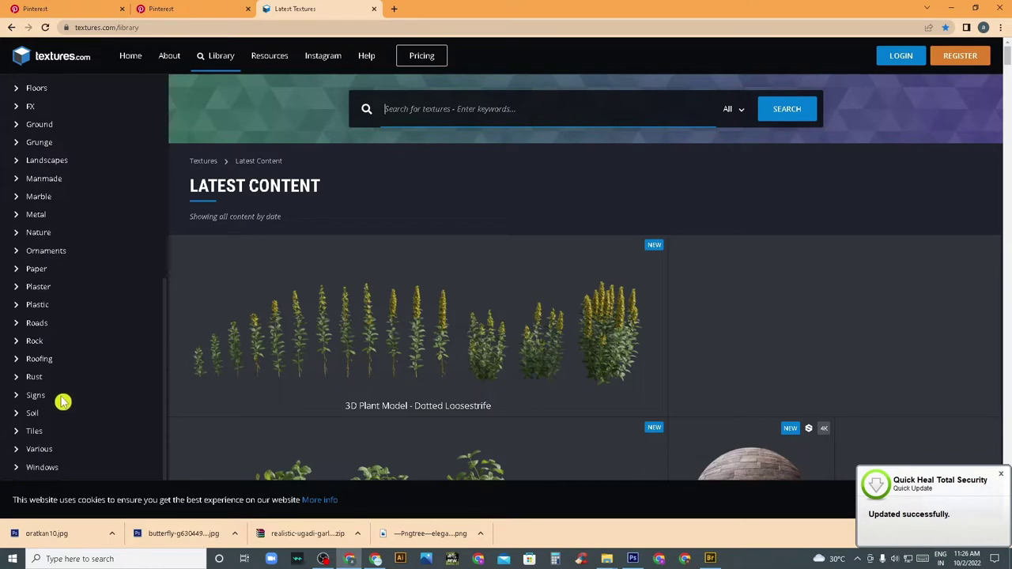
scroll(154, 239, "up", 4)
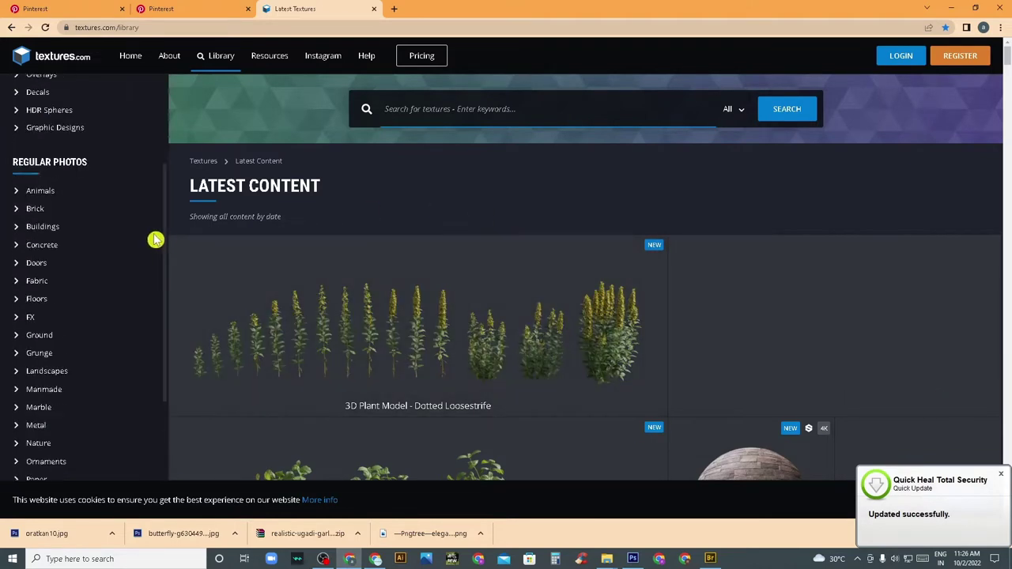
scroll(113, 233, "up", 3)
scroll(75, 250, "up", 1)
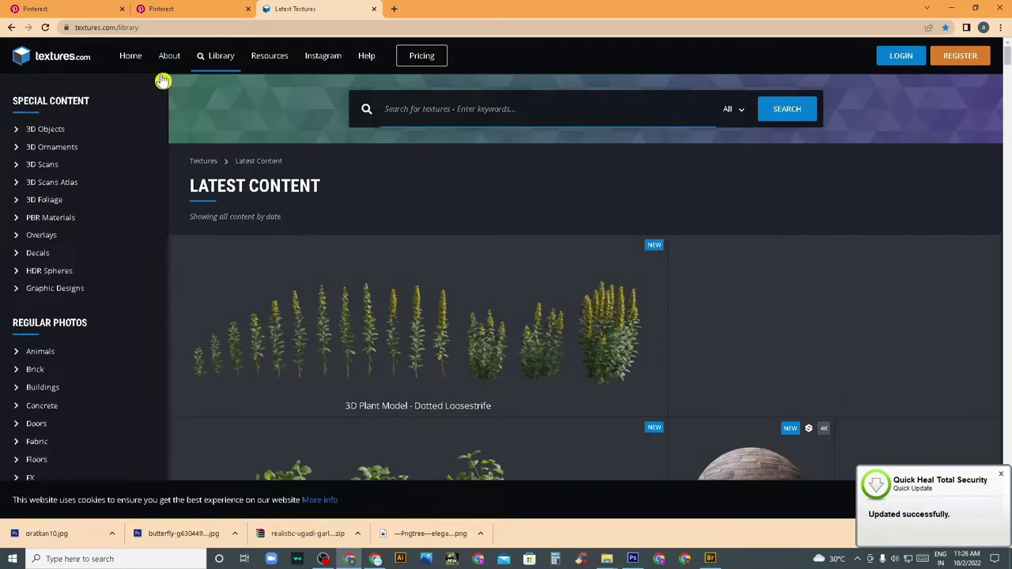
scroll(550, 359, "down", 3)
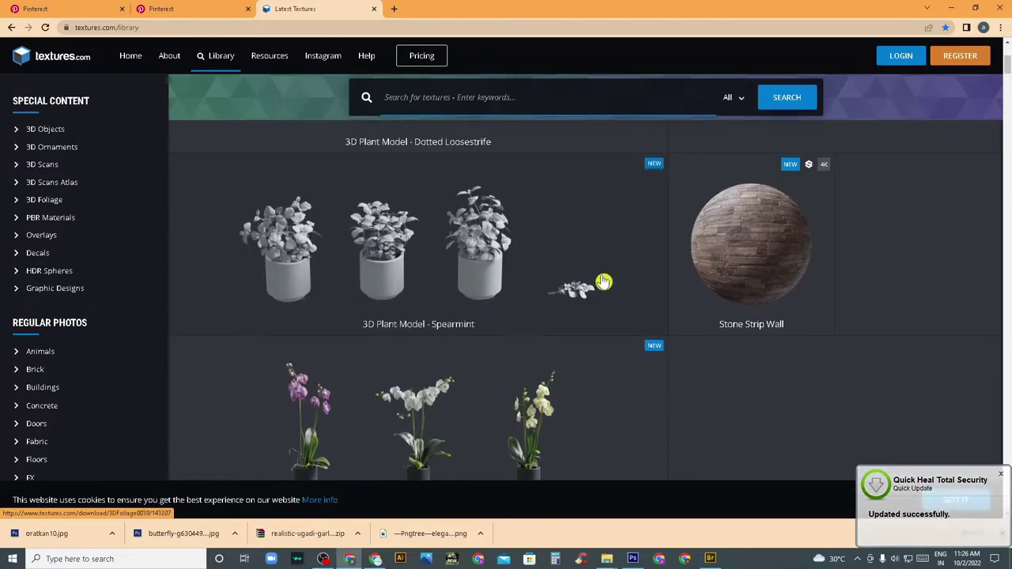
scroll(604, 282, "down", 3)
scroll(488, 313, "down", 3)
scroll(501, 317, "down", 3)
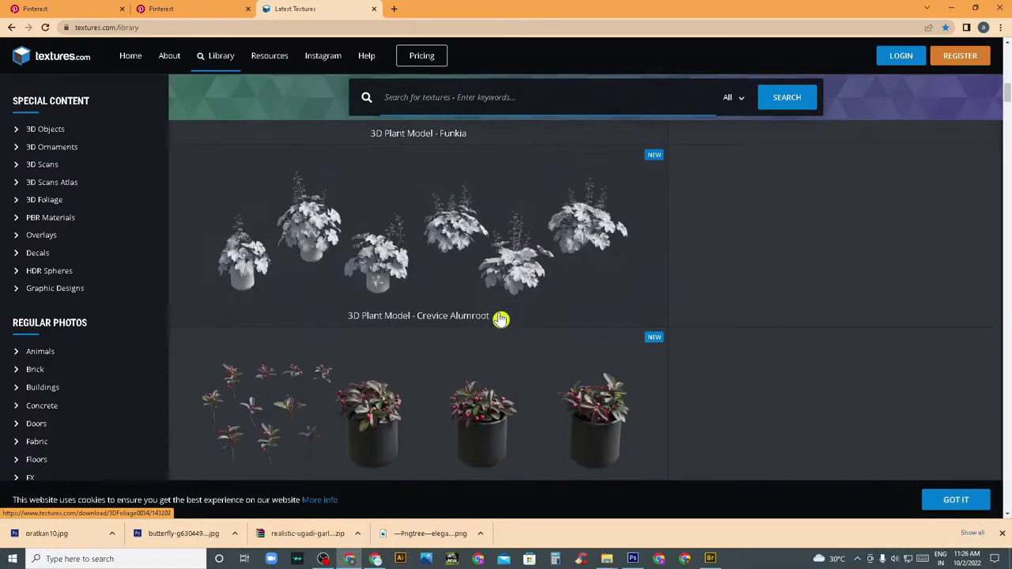
scroll(498, 319, "down", 2)
scroll(342, 277, "down", 3)
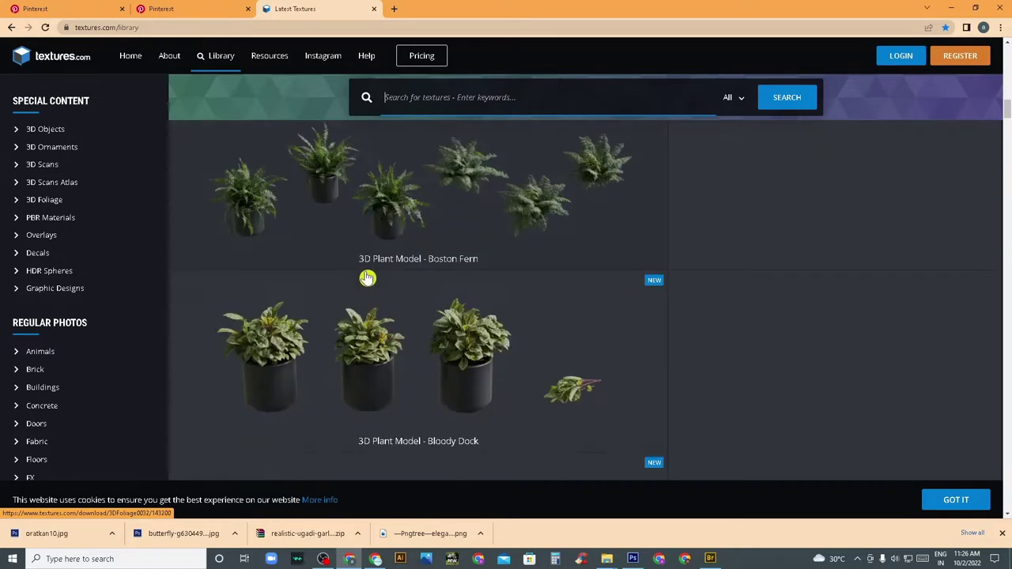
scroll(368, 277, "down", 2)
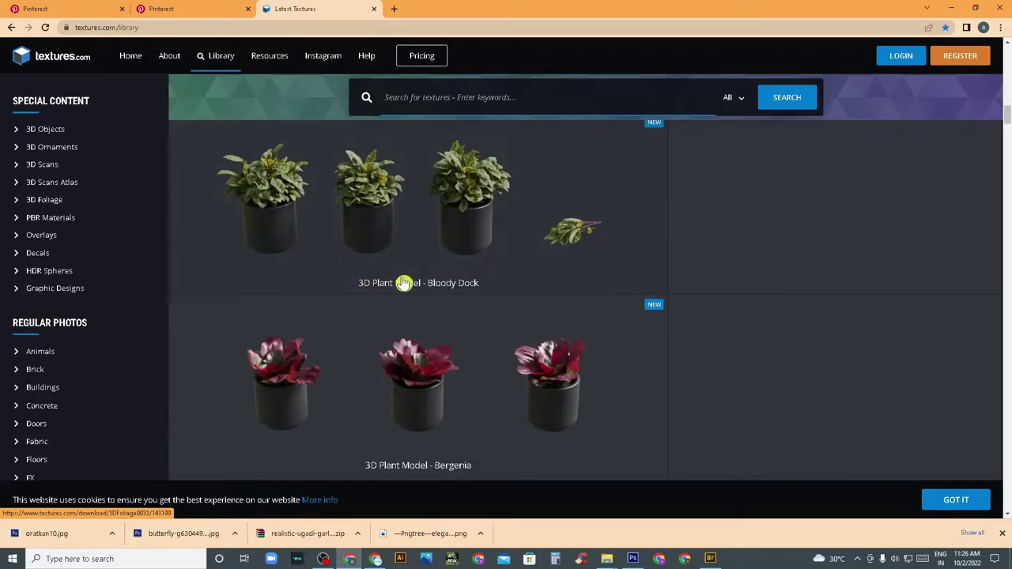
- Preview the Bloody Dock plant model's details, then close the preview
left_click(283, 201)
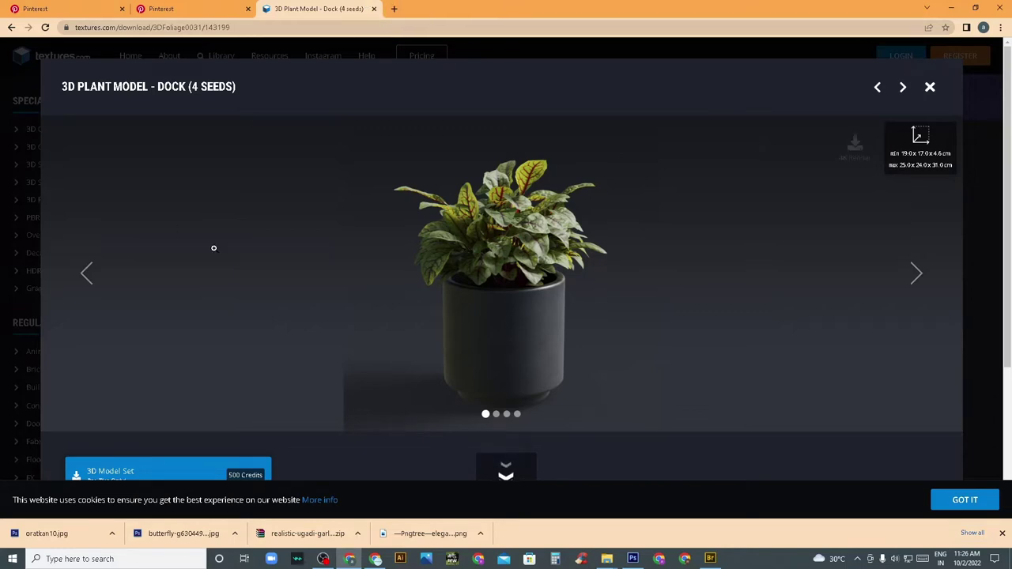
left_click(930, 87)
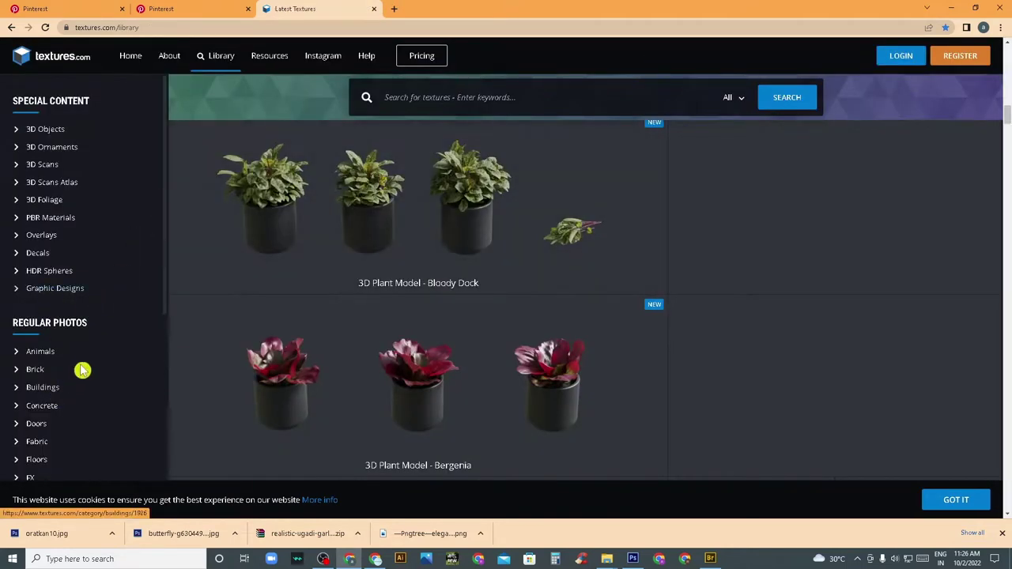
scroll(86, 328, "down", 2)
- Open the Fabric texture category and look over its subcategories
left_click(37, 286)
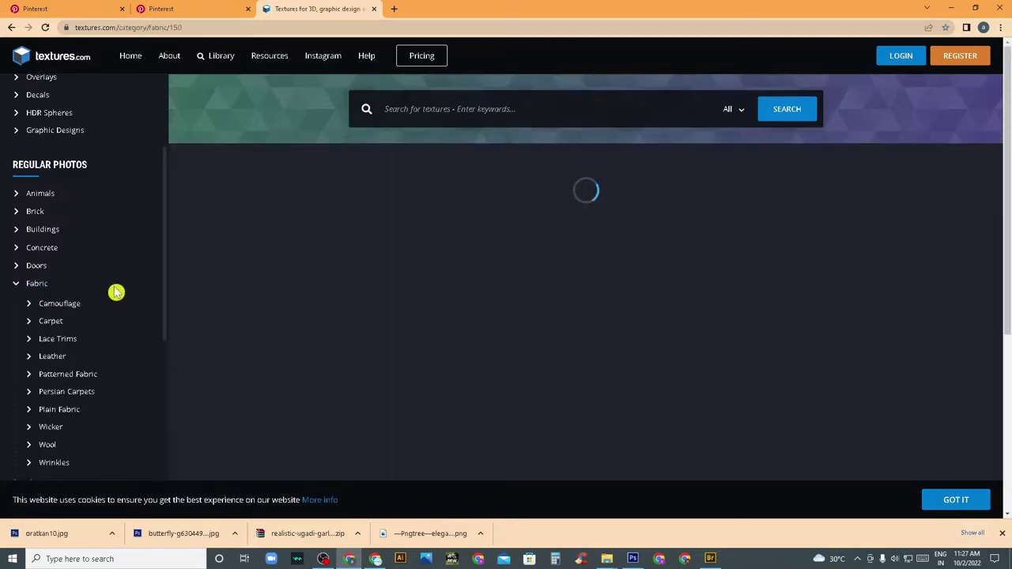
scroll(633, 297, "down", 3)
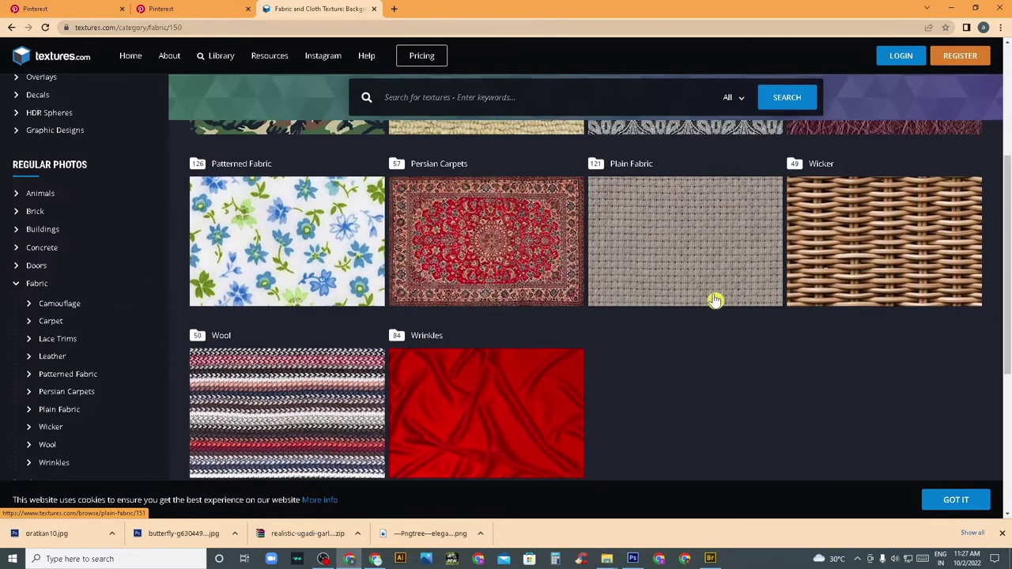
scroll(570, 298, "down", 2)
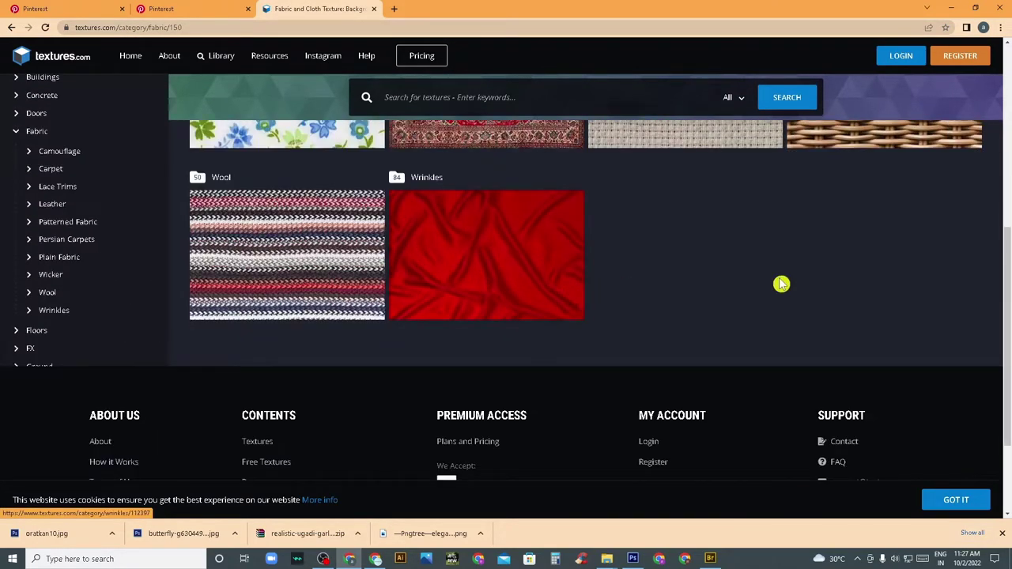
scroll(648, 312, "up", 1)
scroll(791, 356, "up", 1)
- Open Plain Fabric and scroll its texture grid down to the burlap and blue cloth rows
left_click(736, 314)
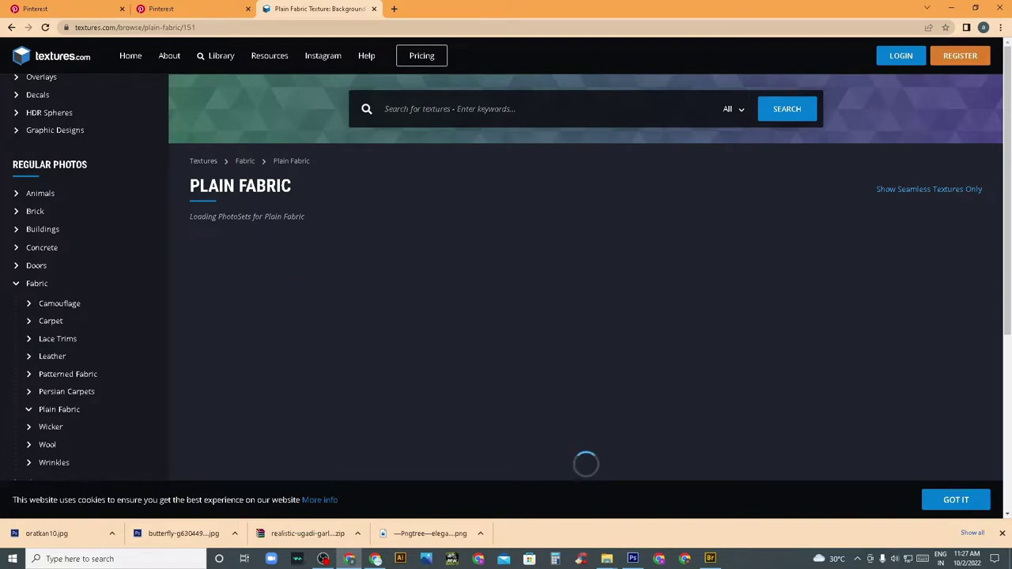
mouse_move(584, 332)
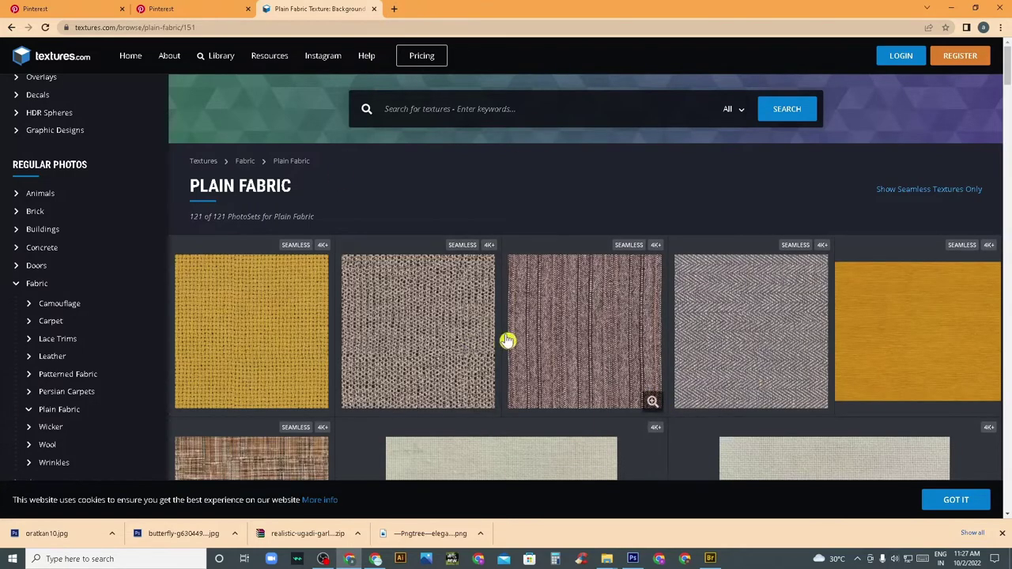
scroll(575, 350, "down", 2)
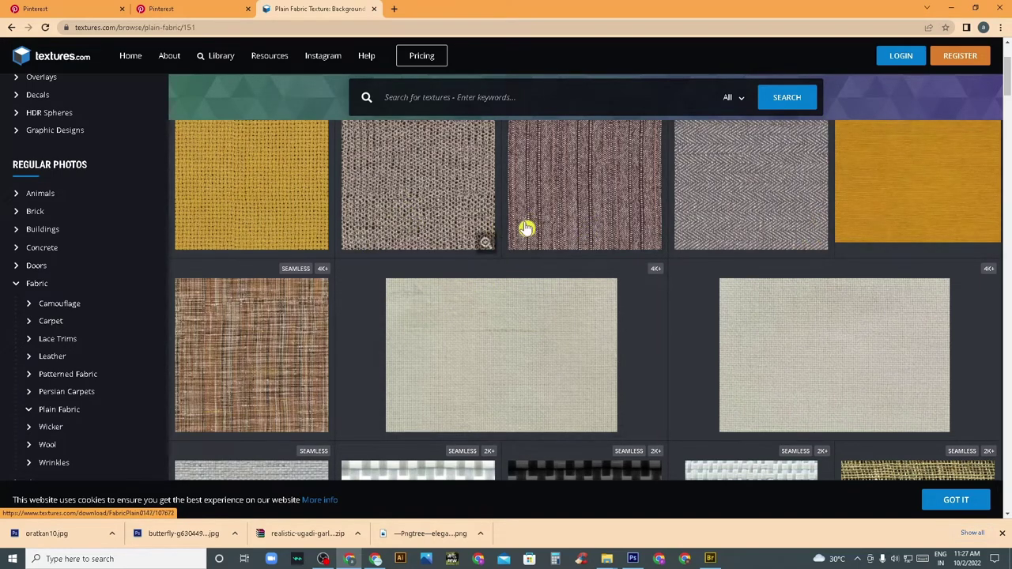
scroll(446, 339, "down", 2)
scroll(436, 356, "up", 1)
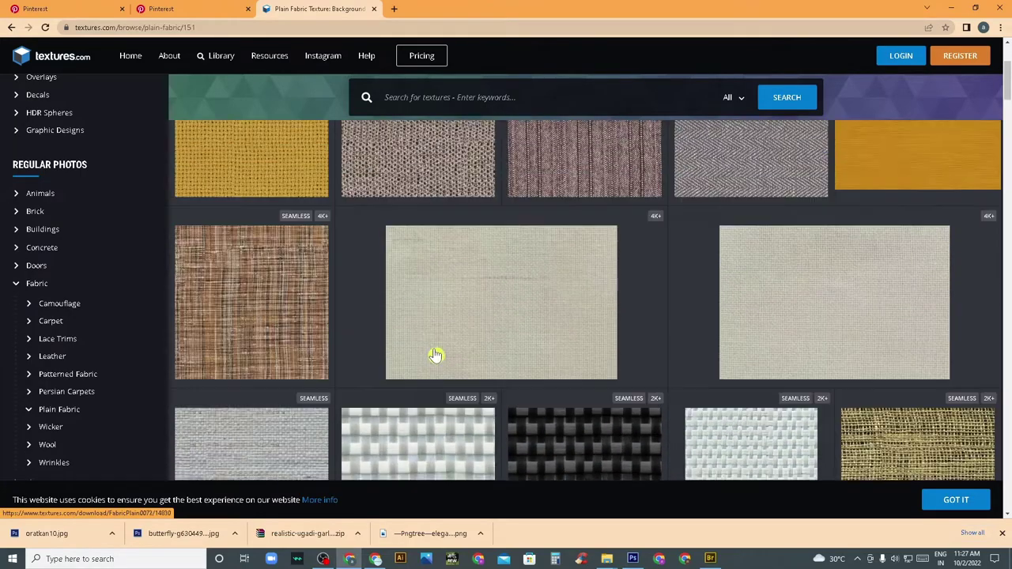
scroll(435, 355, "down", 4)
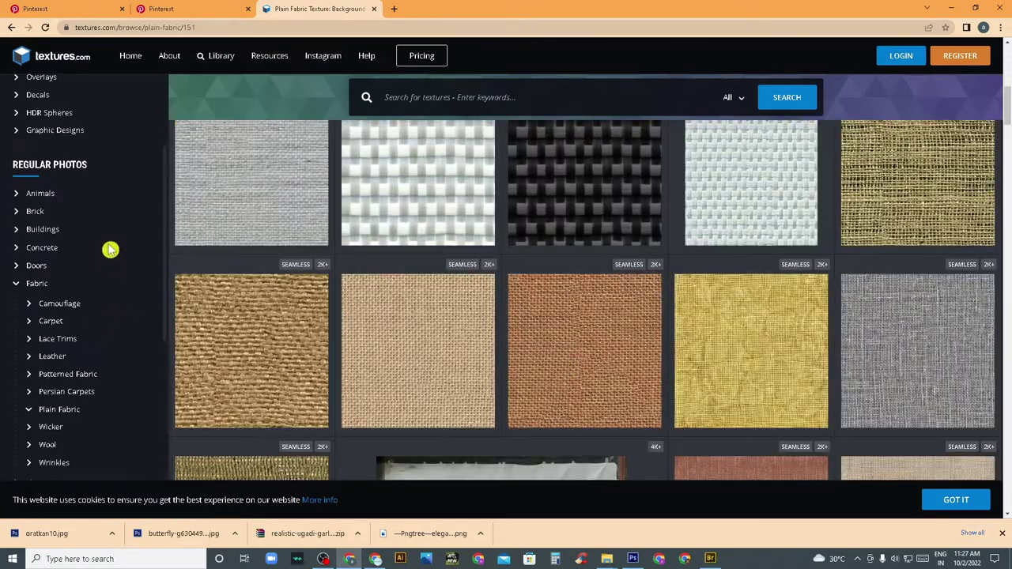
scroll(605, 343, "down", 3)
scroll(712, 261, "down", 4)
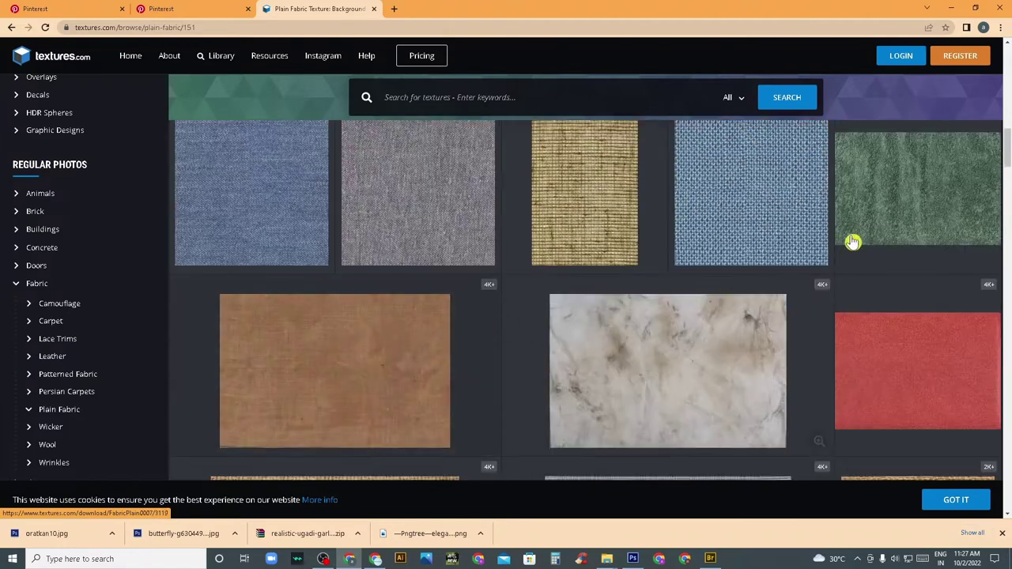
scroll(545, 317, "down", 4)
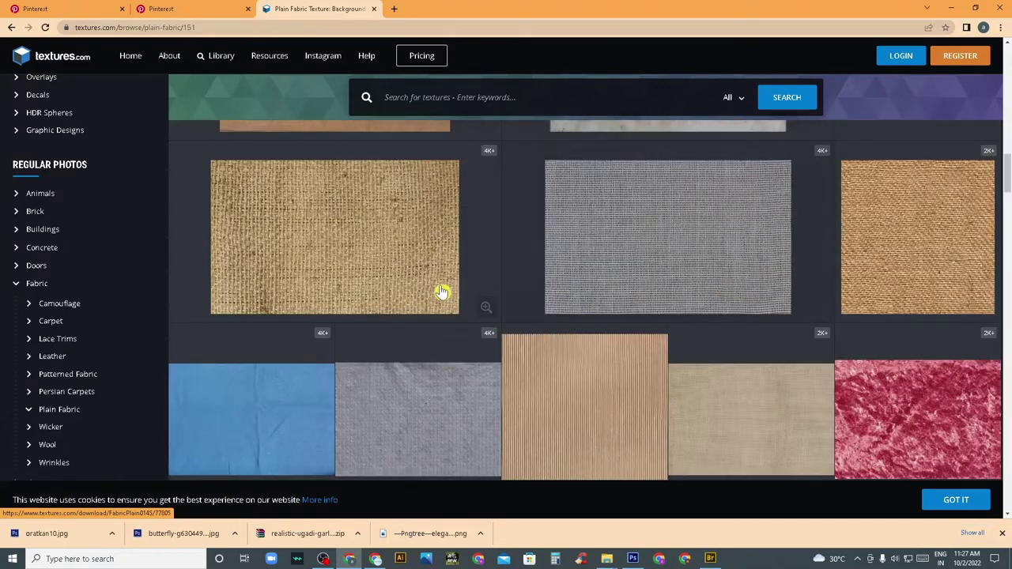
- Load the saved Behance flower project search in a new tab
left_click(394, 8)
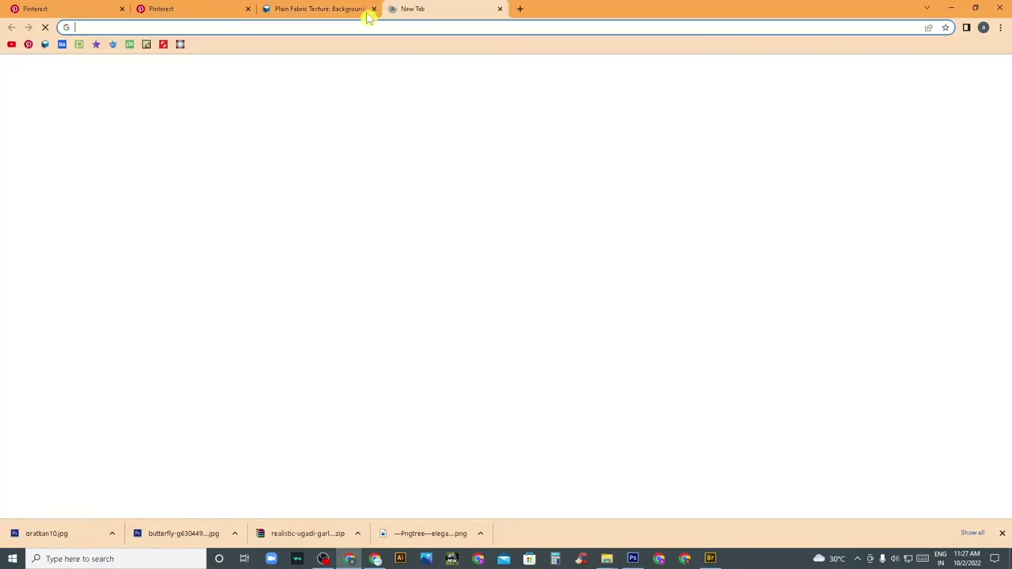
left_click(62, 45)
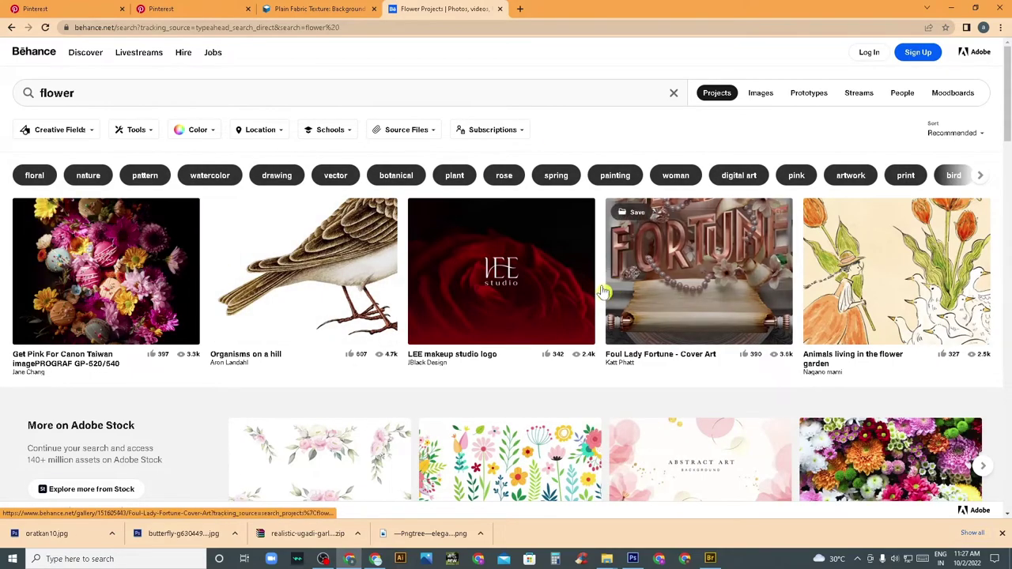
scroll(507, 308, "down", 3)
scroll(388, 336, "down", 2)
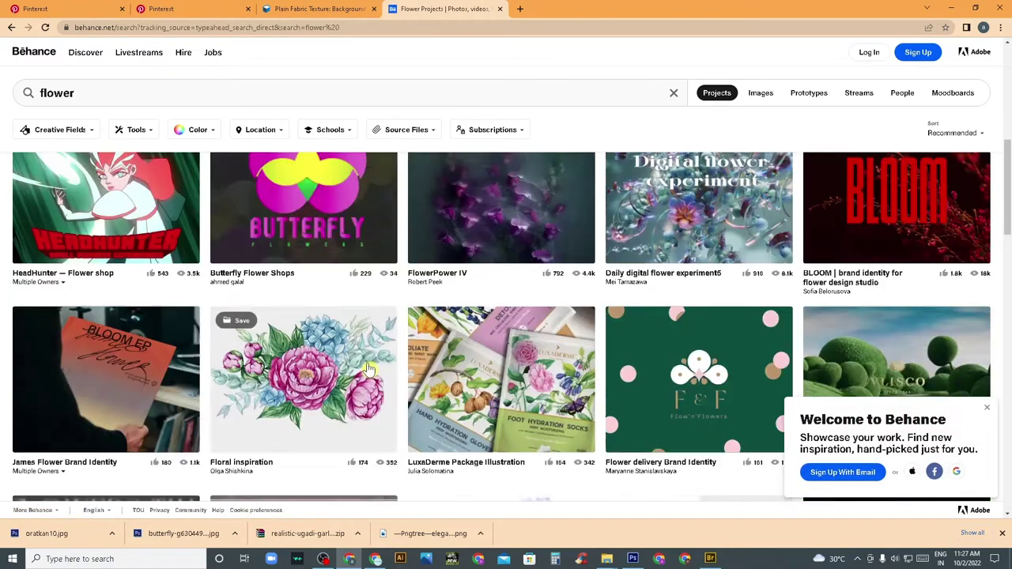
scroll(664, 250, "down", 2)
mouse_move(501, 274)
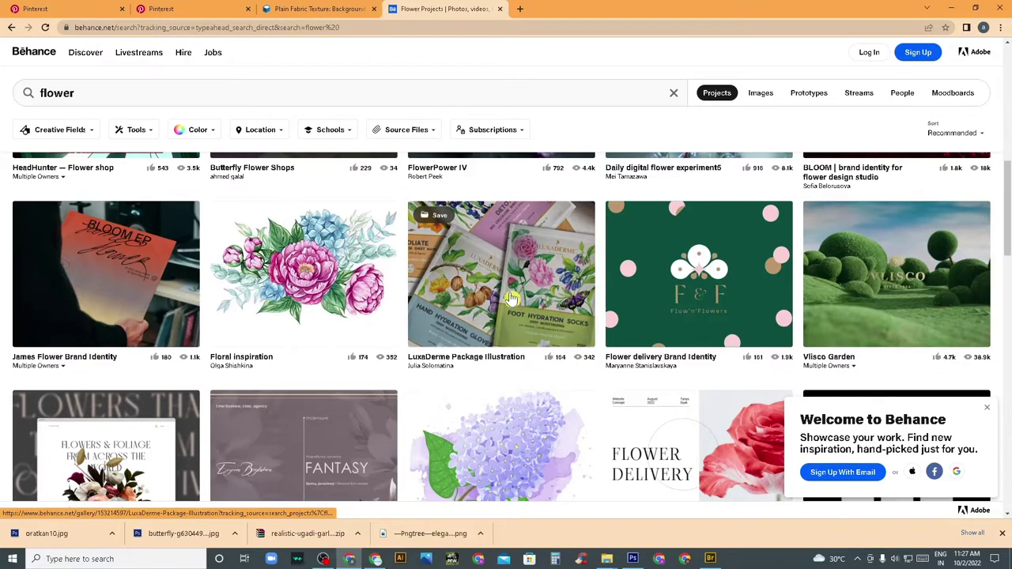
- Dismiss the Welcome to Behance popup and browse further down the flower projects
left_click(987, 409)
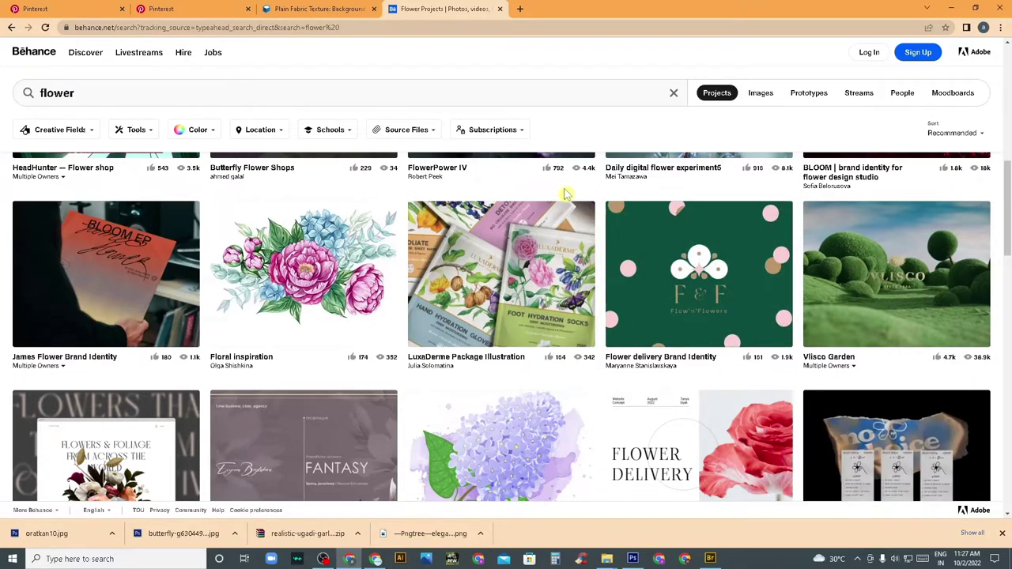
scroll(522, 257, "down", 3)
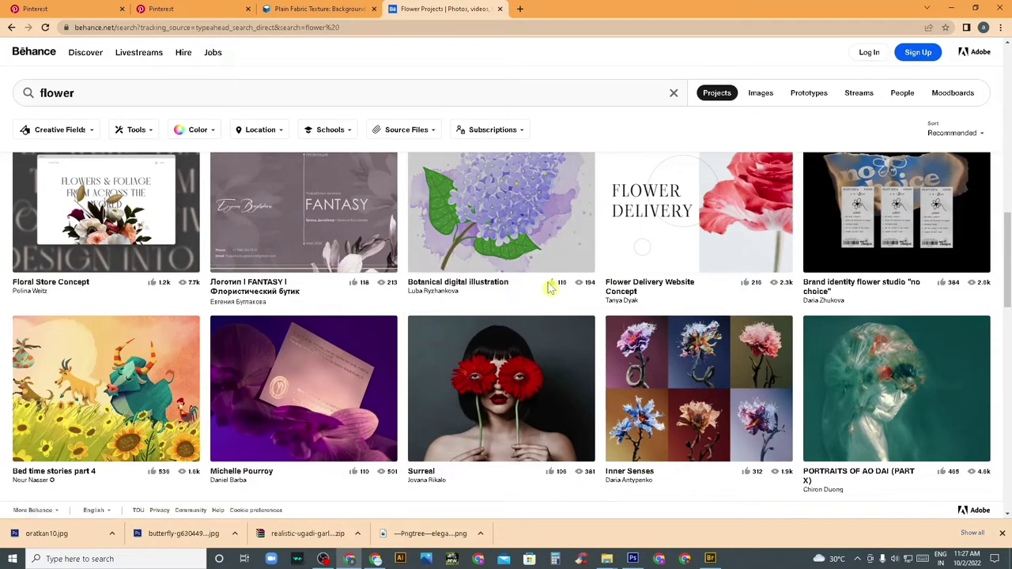
scroll(530, 282, "down", 2)
scroll(443, 317, "down", 2)
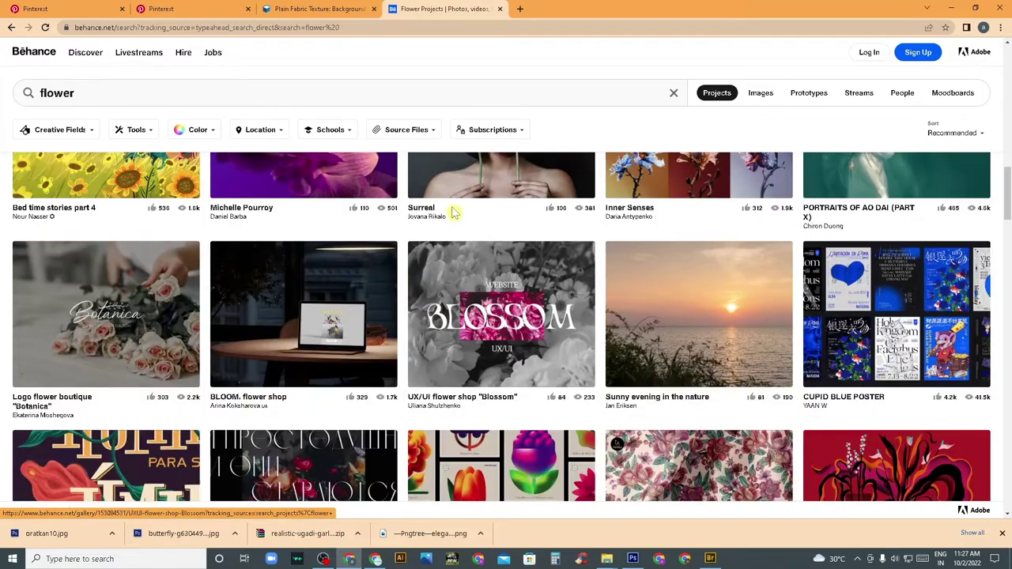
scroll(467, 237, "down", 3)
scroll(485, 382, "down", 3)
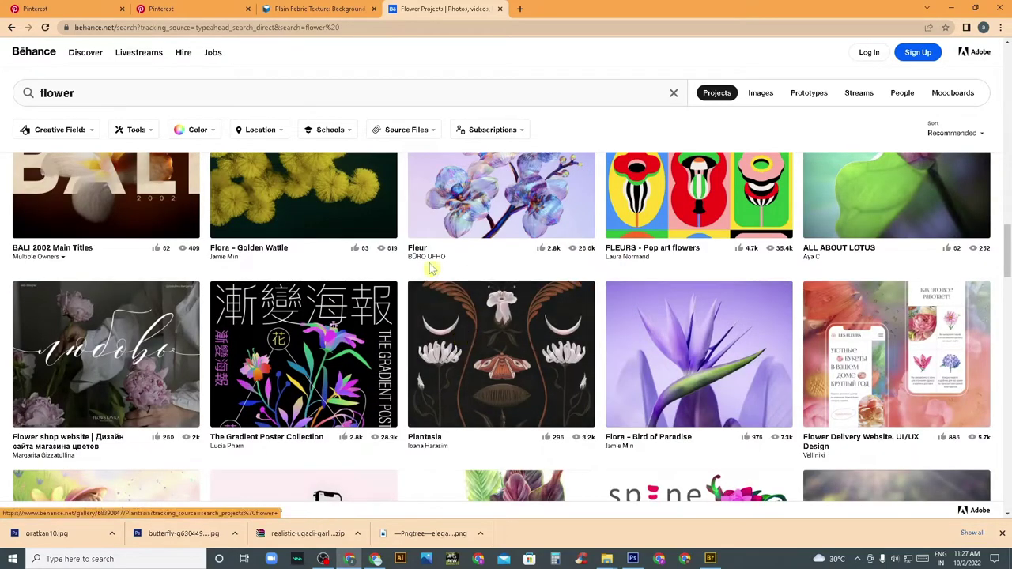
scroll(458, 348, "down", 3)
scroll(340, 328, "down", 2)
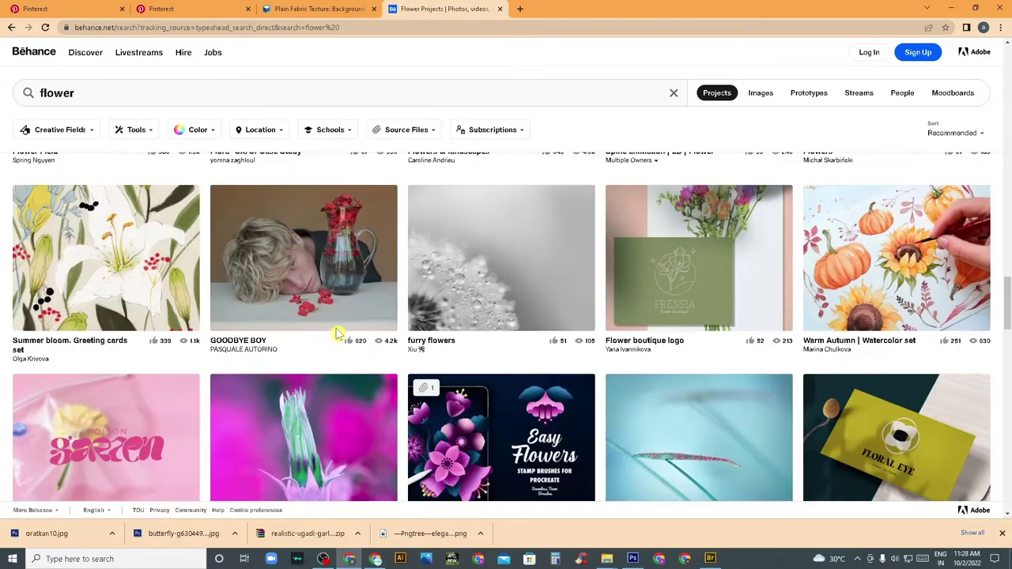
left_click(521, 10)
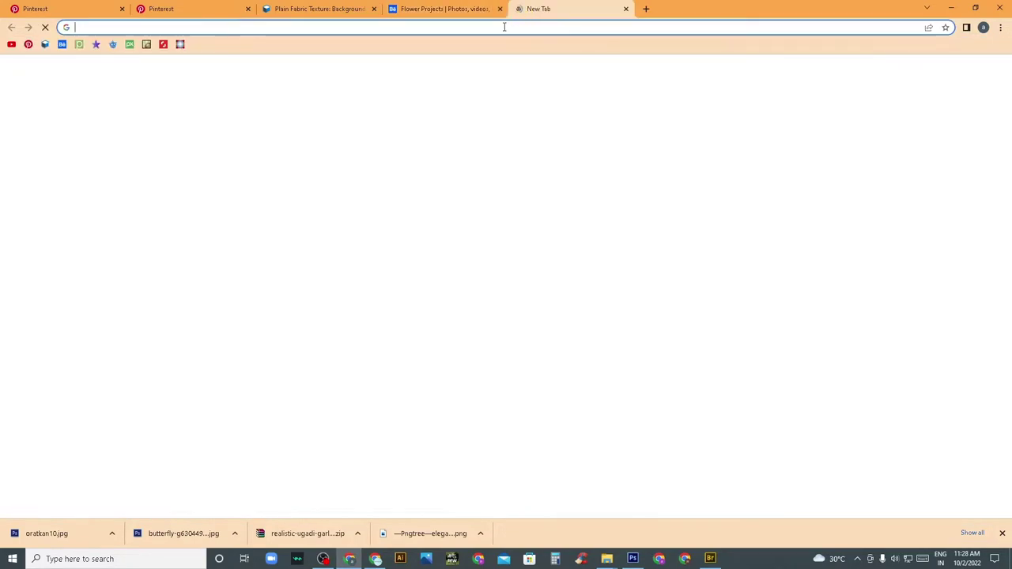
- Browse Pngtree's saved flowers search and open the Antique White Flowers PNG page
left_click(79, 45)
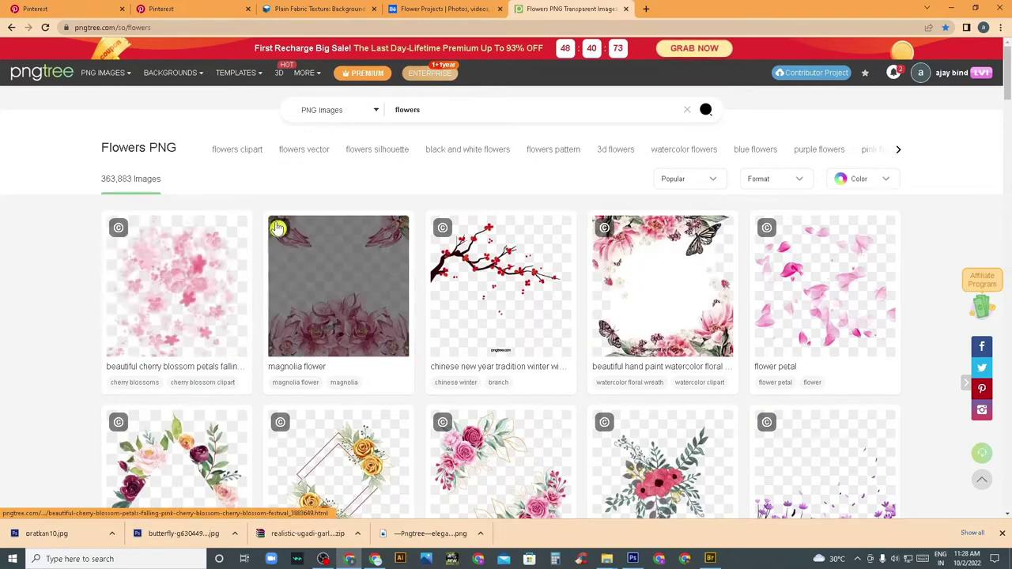
scroll(354, 348, "down", 2)
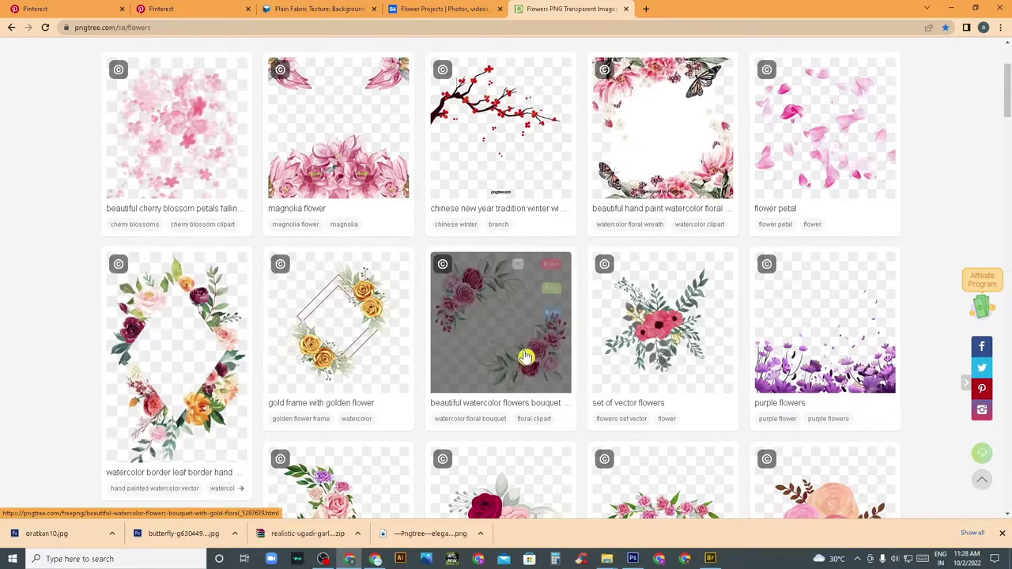
scroll(403, 340, "down", 3)
mouse_move(338, 254)
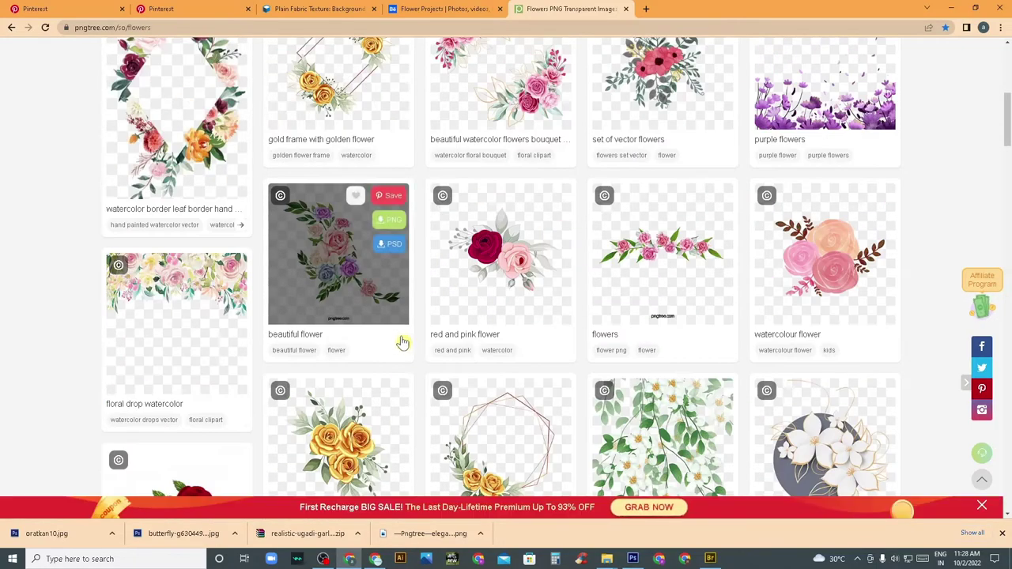
scroll(420, 356, "down", 3)
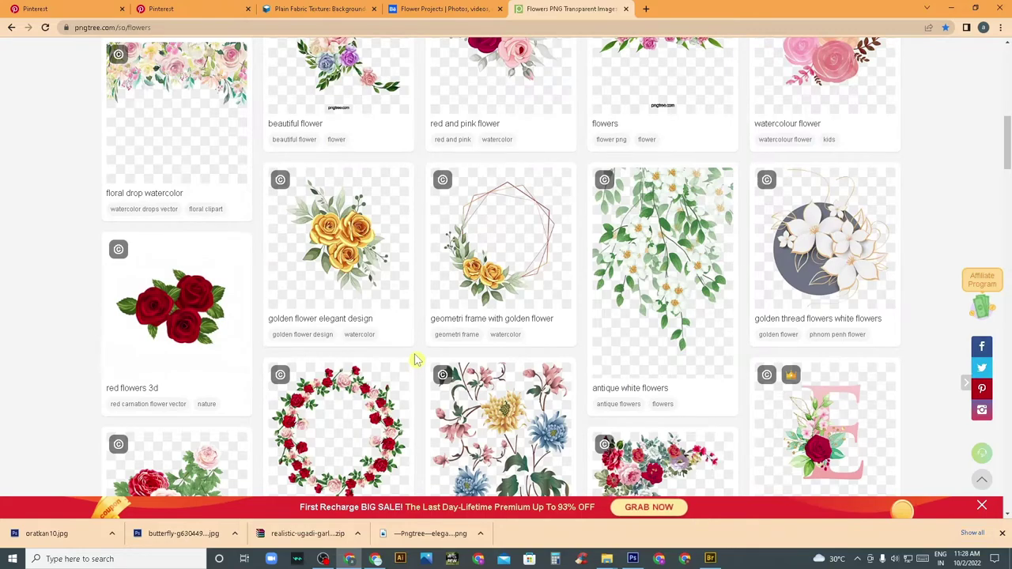
scroll(417, 360, "down", 2)
scroll(407, 336, "down", 3)
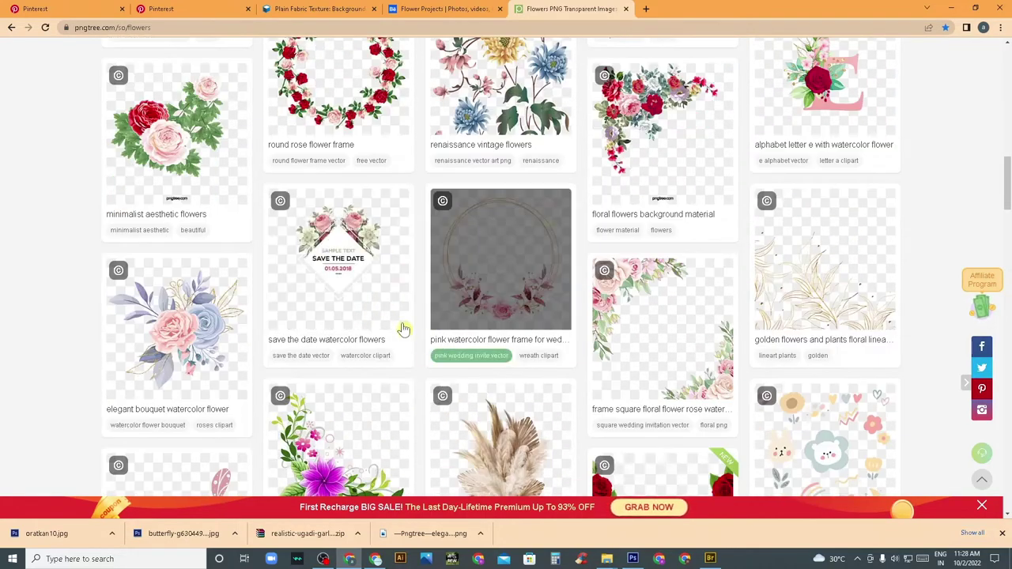
scroll(407, 332, "down", 1)
scroll(475, 336, "down", 2)
scroll(526, 340, "down", 1)
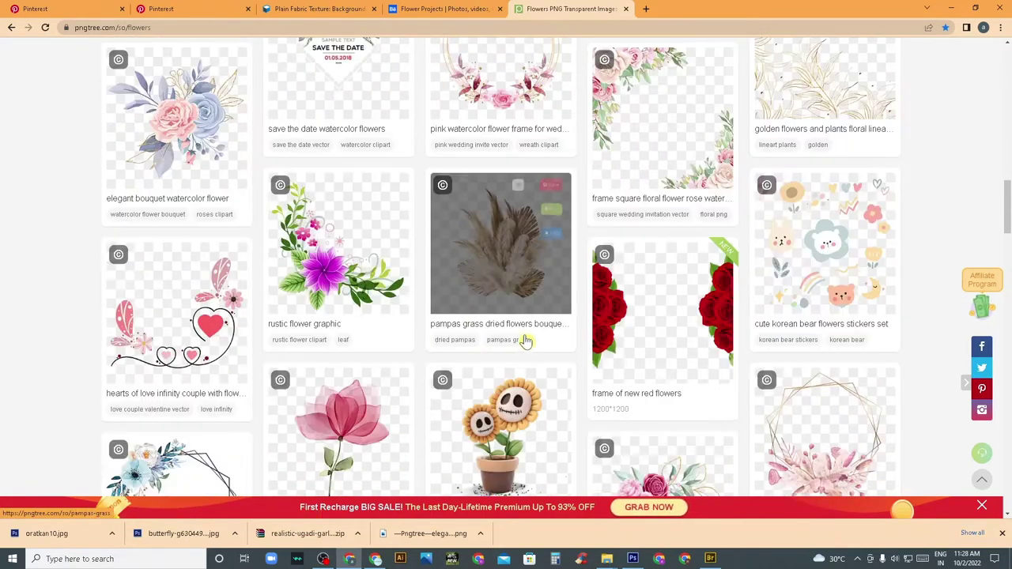
scroll(526, 340, "up", 2)
scroll(553, 316, "up", 3)
scroll(593, 277, "up", 1)
scroll(631, 237, "up", 1)
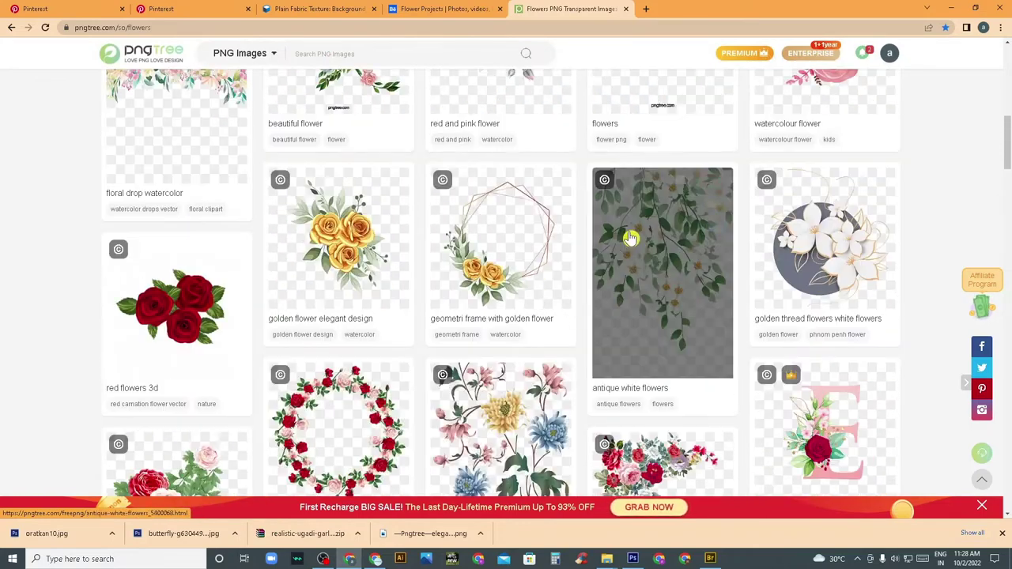
left_click(660, 229)
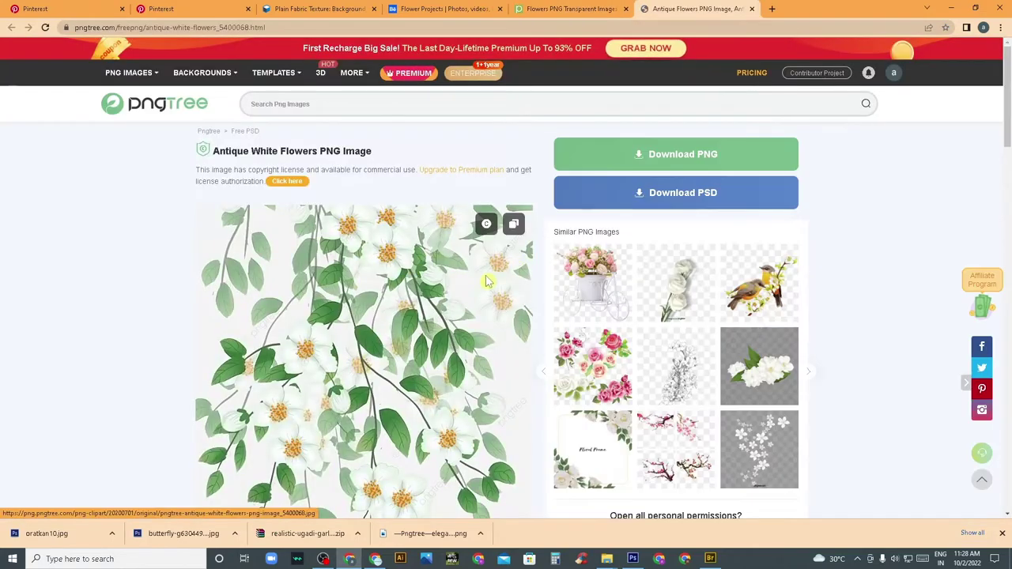
- Attempt the Antique White Flowers PNG download twice, dismissing the daily-limit notices and sale pop-up
left_click(653, 158)
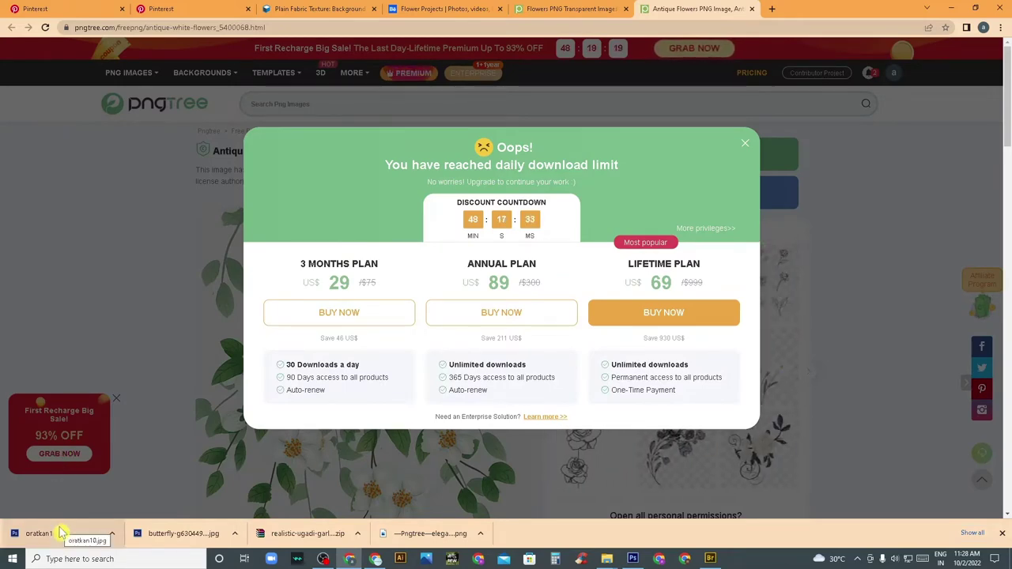
left_click(745, 143)
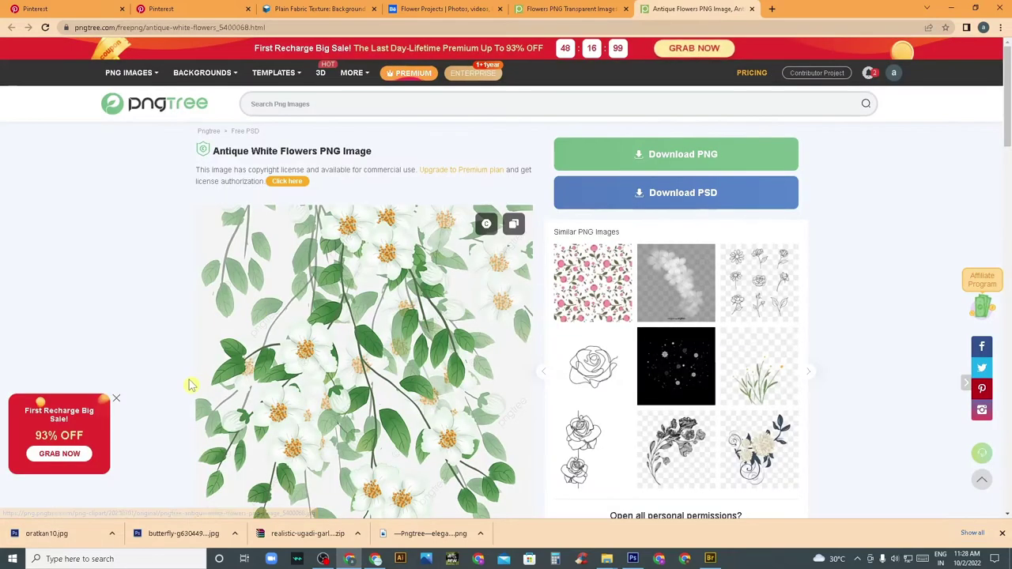
left_click(672, 154)
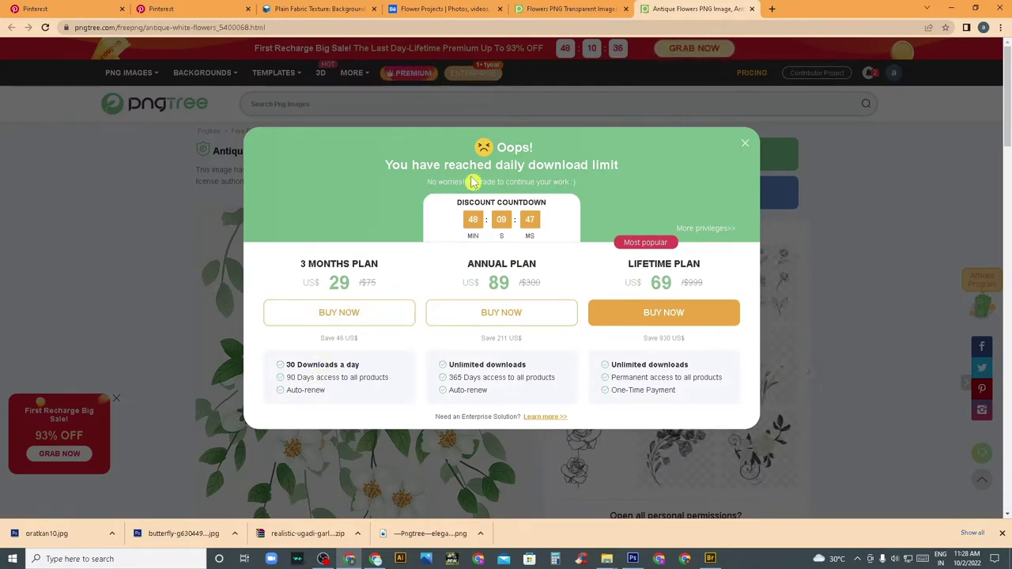
left_click(745, 145)
scroll(411, 261, "down", 3)
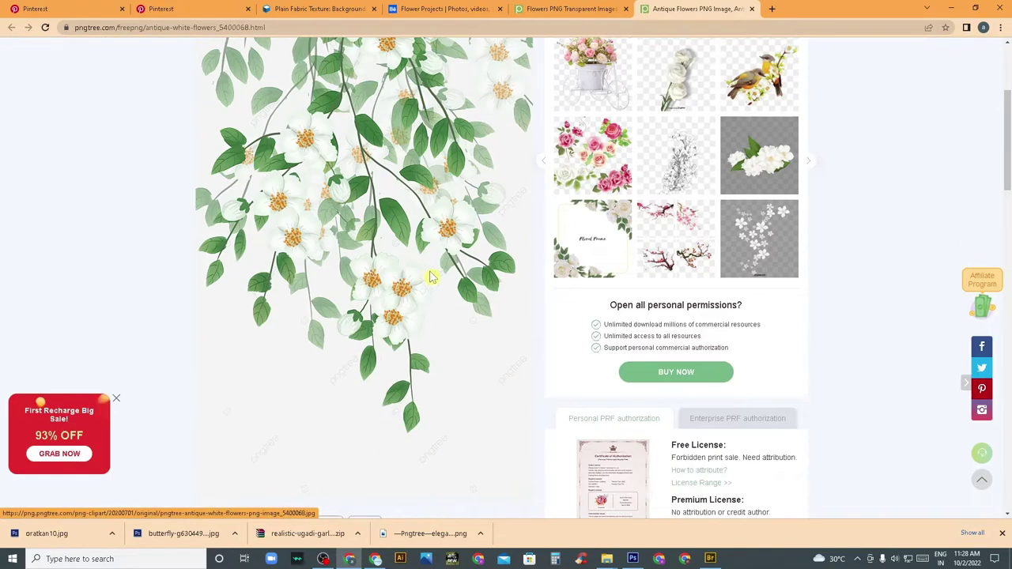
left_click(115, 398)
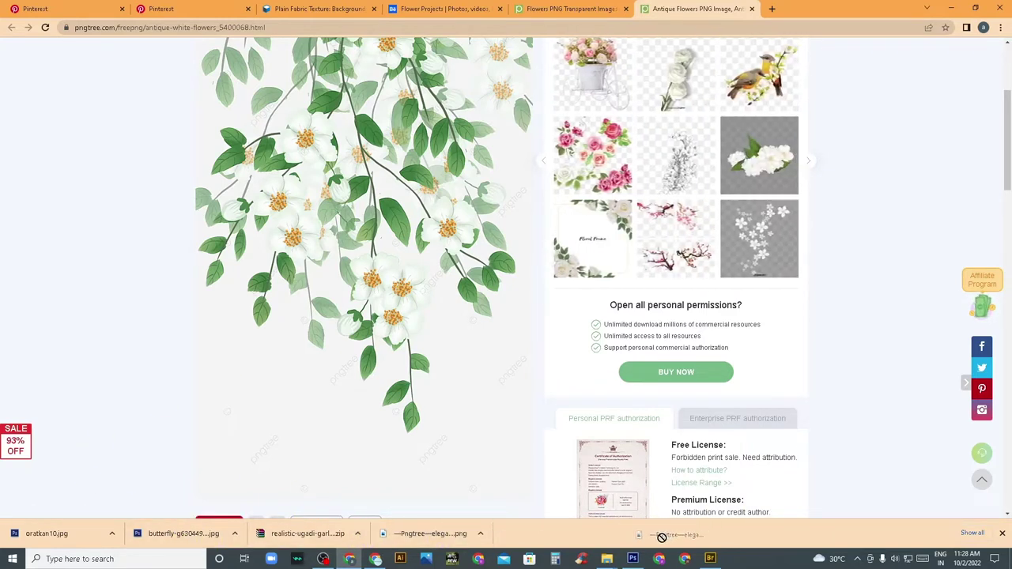
- In Photoshop, view the downloaded Pngtree bouquet zoomed out and nudge it slightly down-left
left_click(633, 558)
key("ctrl+Tab")
key("ctrl+Tab")
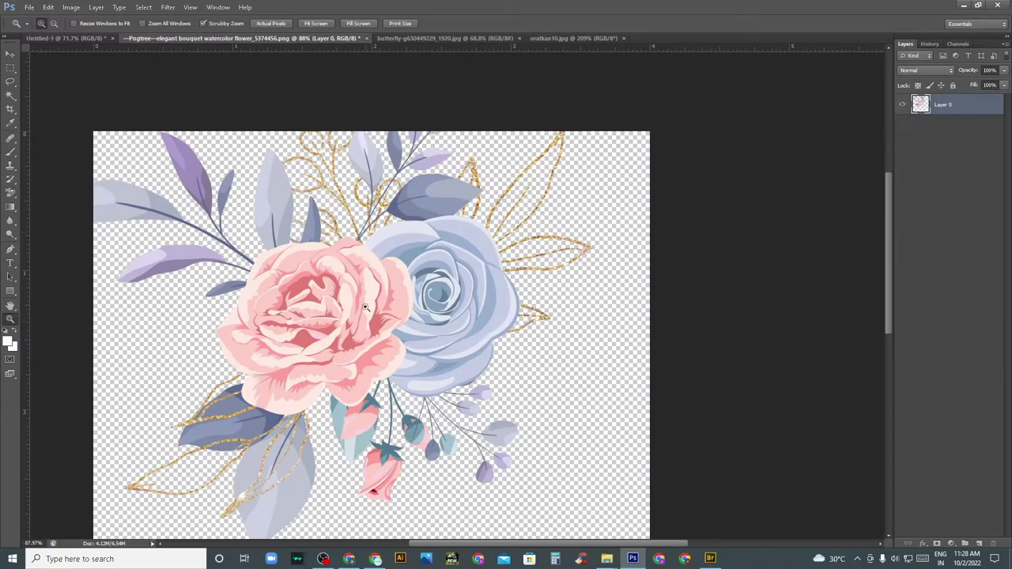
left_click(355, 311, "alt")
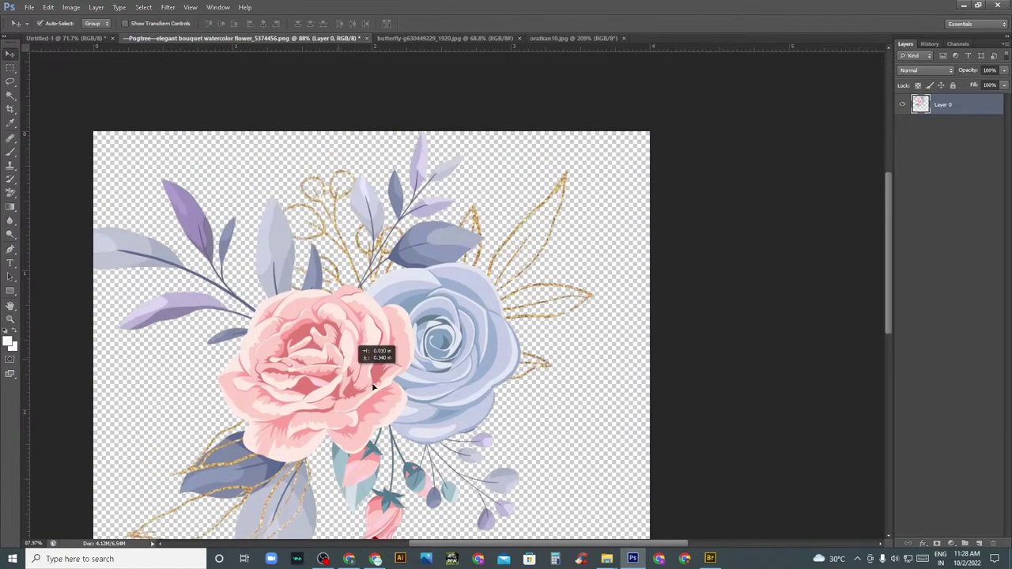
key("v")
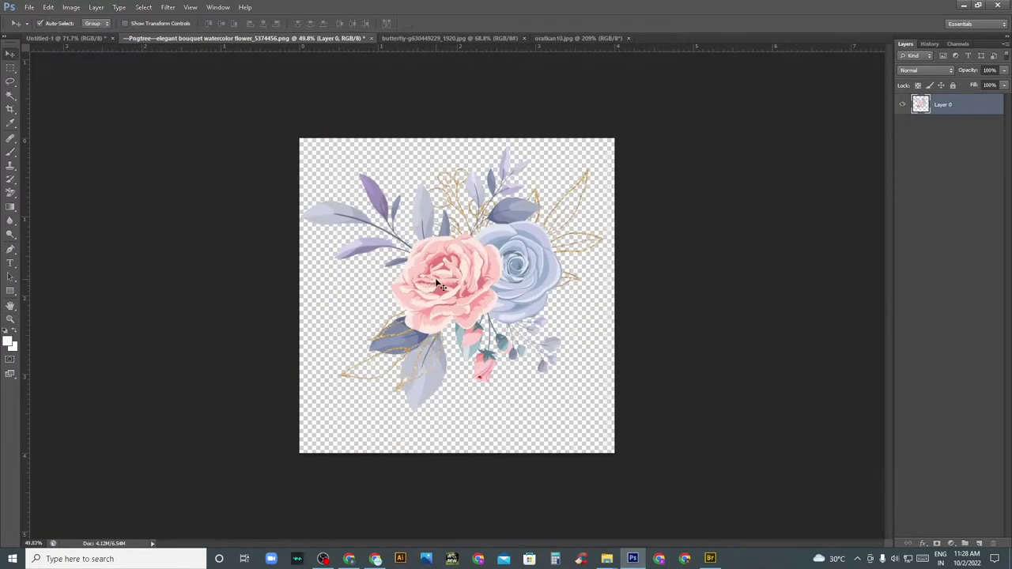
left_click_drag(460, 277, 454, 297)
- Minimize Photoshop and scroll through the Antique White Flowers product page
left_click(963, 11)
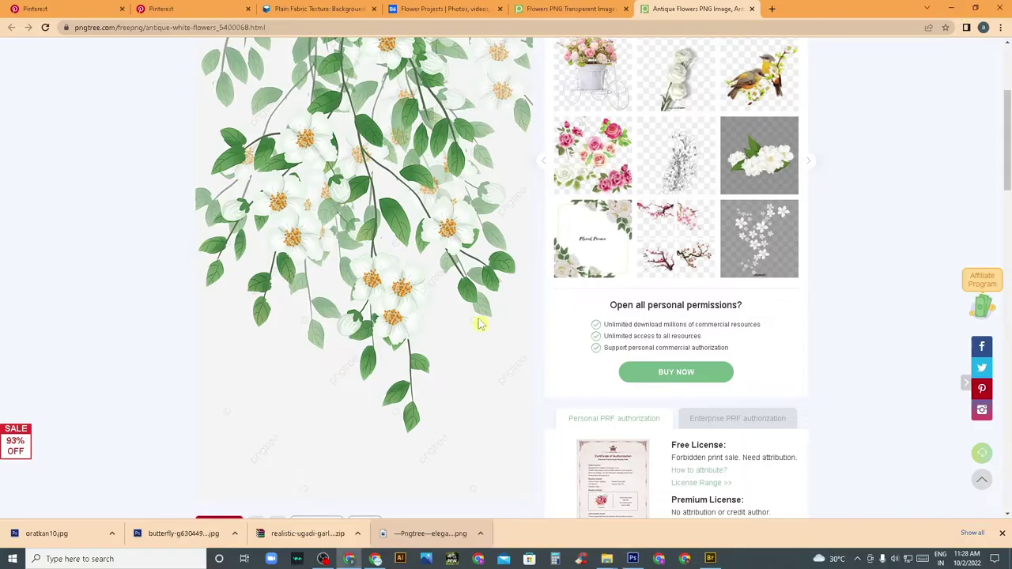
scroll(479, 323, "up", 3)
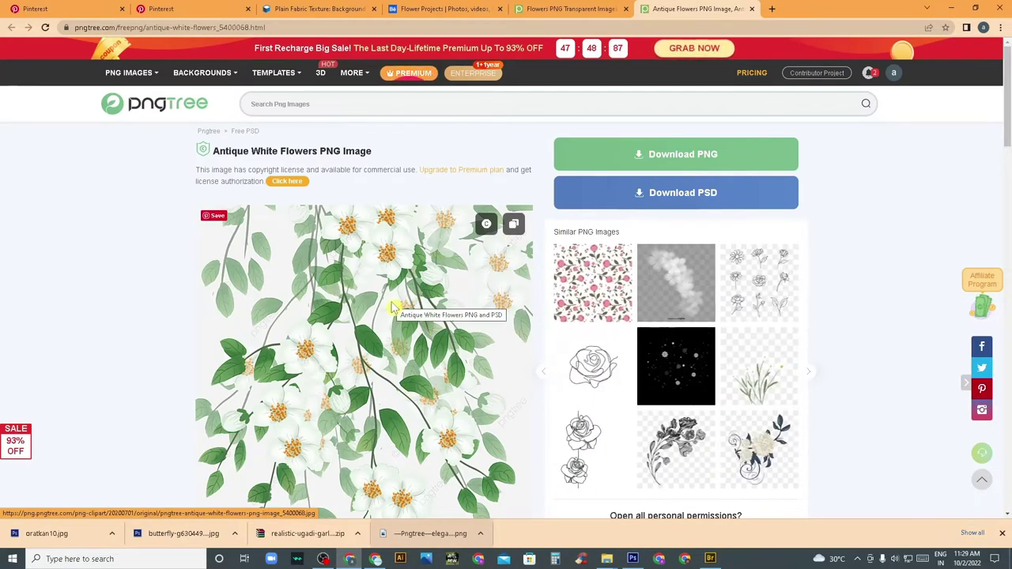
scroll(395, 308, "down", 3)
scroll(403, 310, "down", 4)
scroll(408, 313, "up", 3)
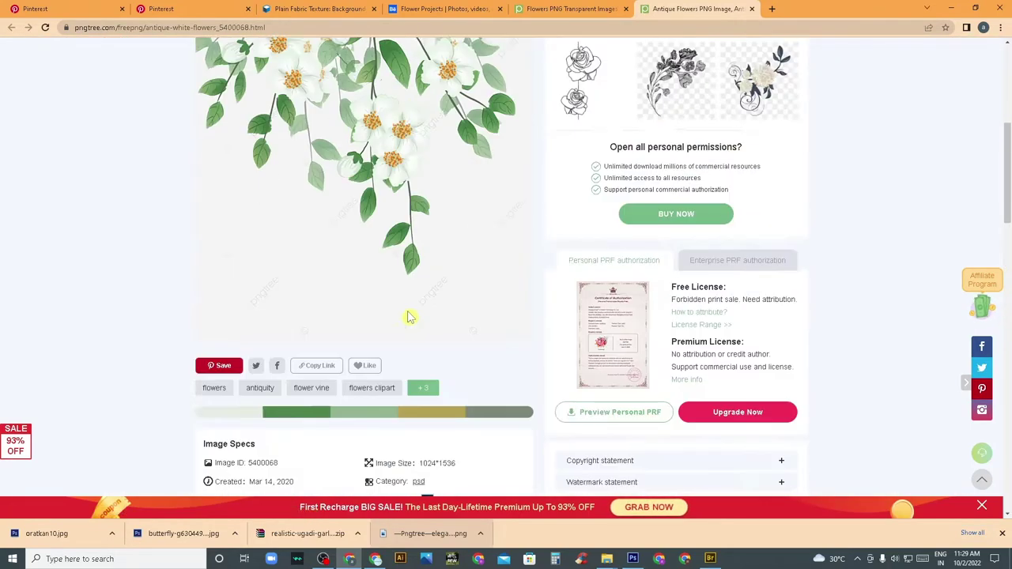
scroll(404, 324, "up", 3)
scroll(400, 333, "up", 3)
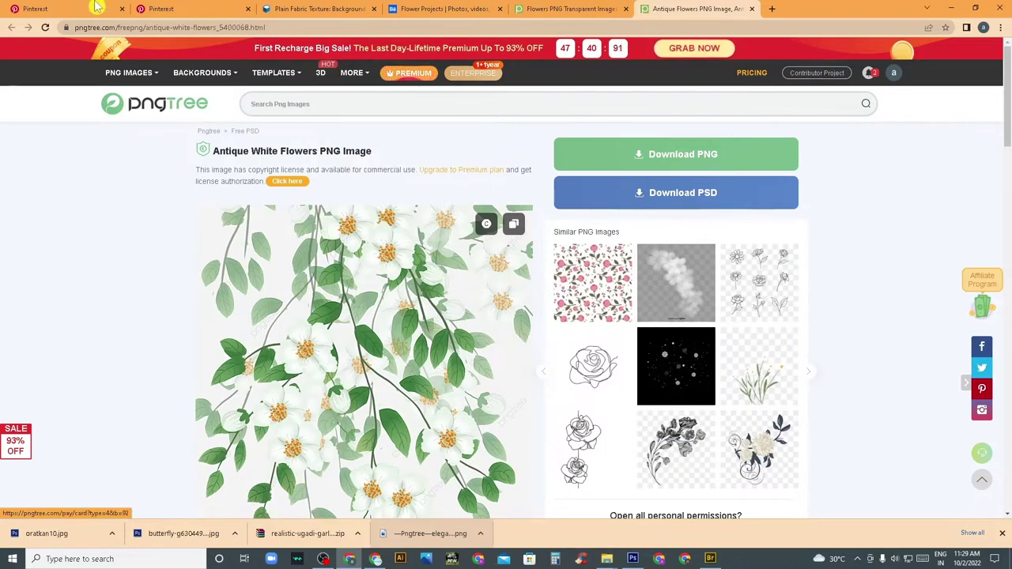
- Browse the Pngtree flowers search results, then return to the Antique White Flowers page
left_click(553, 9)
scroll(471, 281, "down", 3)
scroll(472, 293, "up", 4)
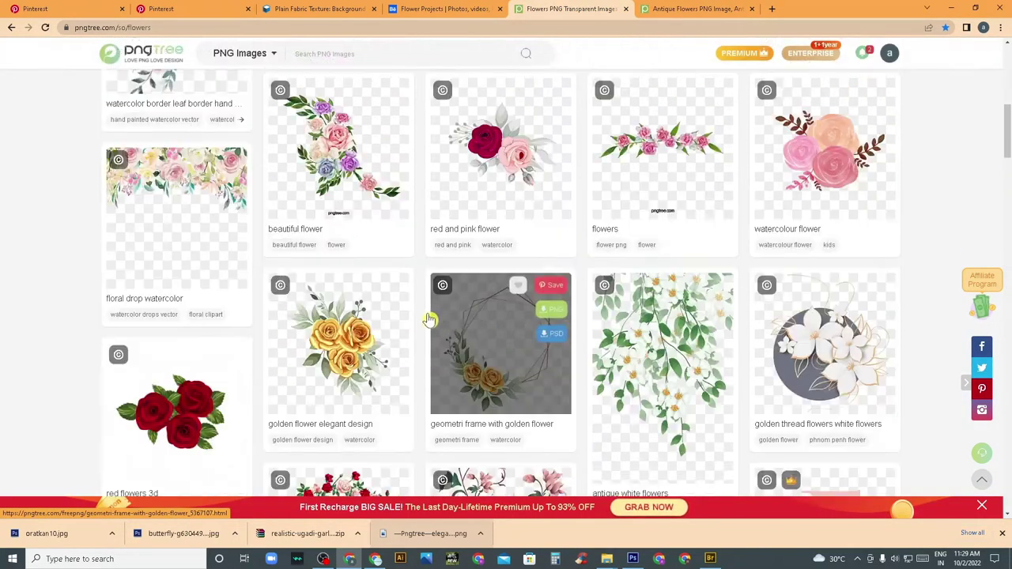
scroll(471, 301, "up", 2)
scroll(471, 310, "up", 1)
scroll(472, 310, "up", 1)
scroll(472, 310, "up", 3)
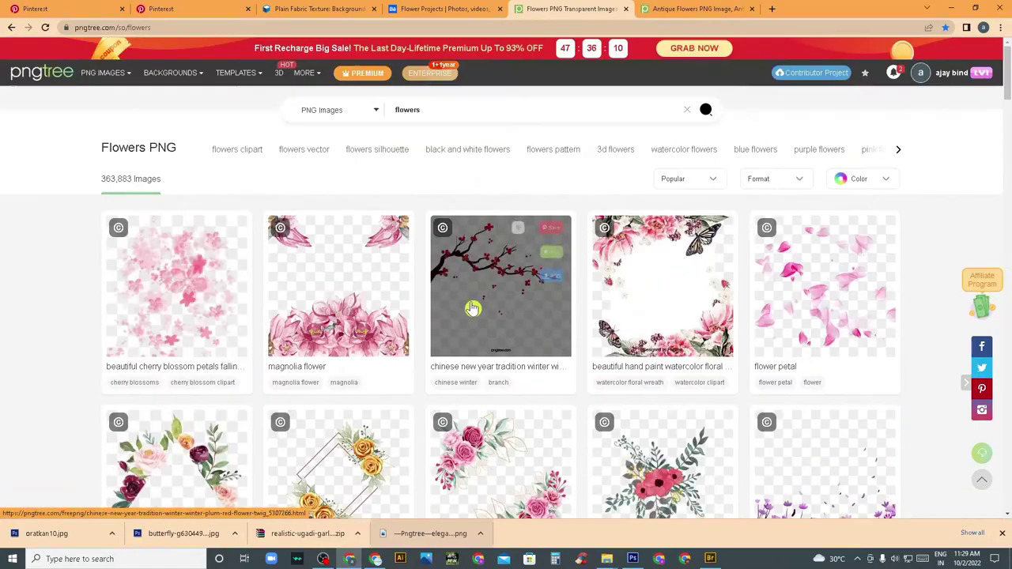
scroll(467, 313, "down", 2)
scroll(464, 314, "down", 5)
scroll(464, 314, "down", 3)
scroll(464, 314, "down", 1)
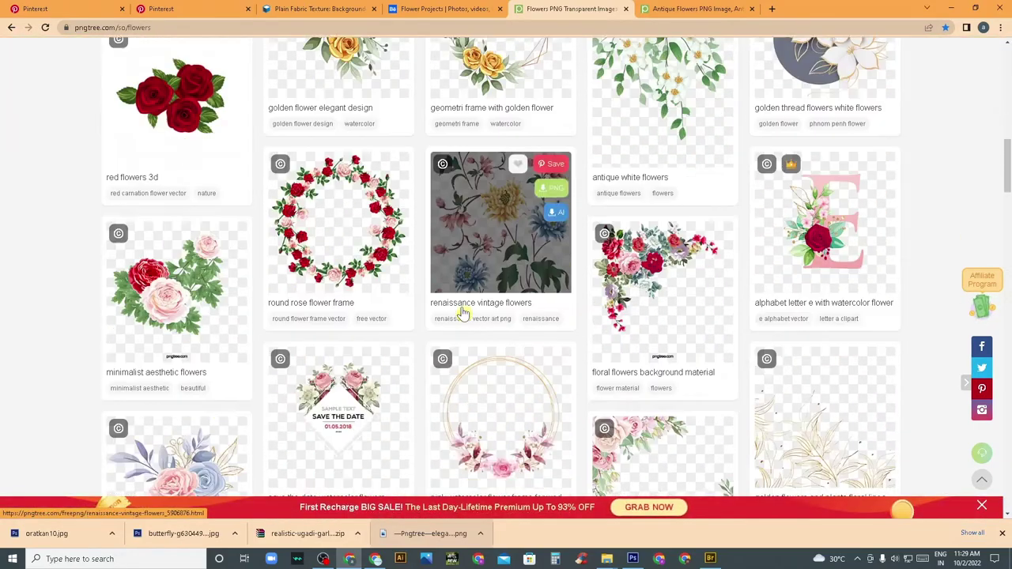
scroll(465, 314, "down", 2)
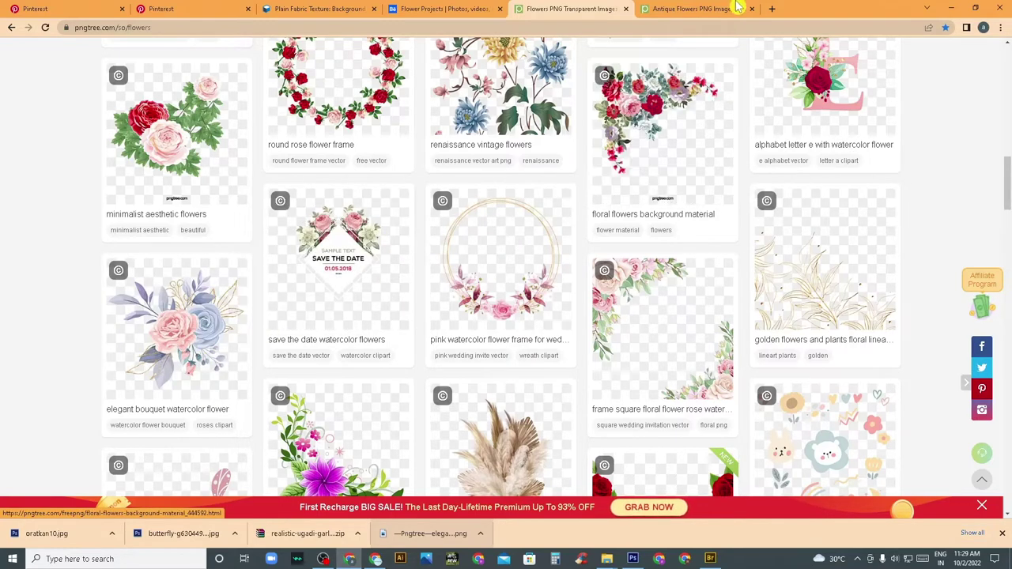
left_click(711, 8)
left_click(771, 8)
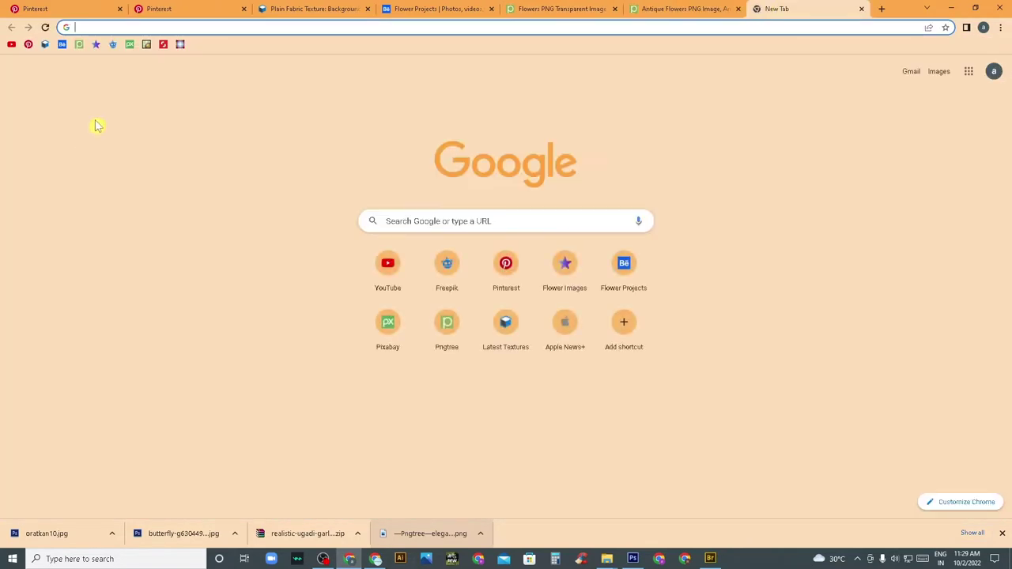
- Open the Scarlet Globe Mallow illustration from Rawpixel's flower results and show its TIFF option
left_click(95, 44)
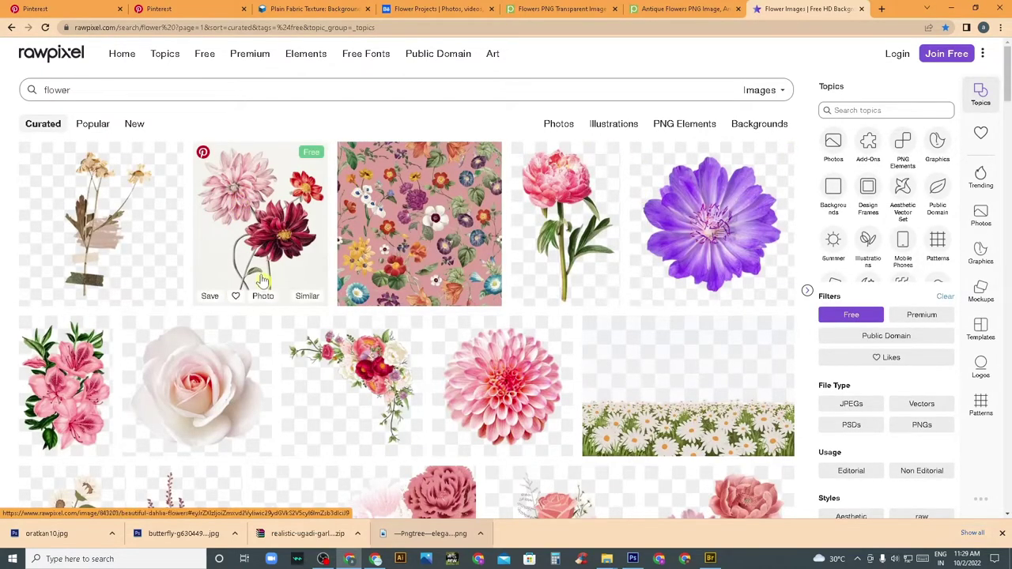
scroll(407, 291, "down", 3)
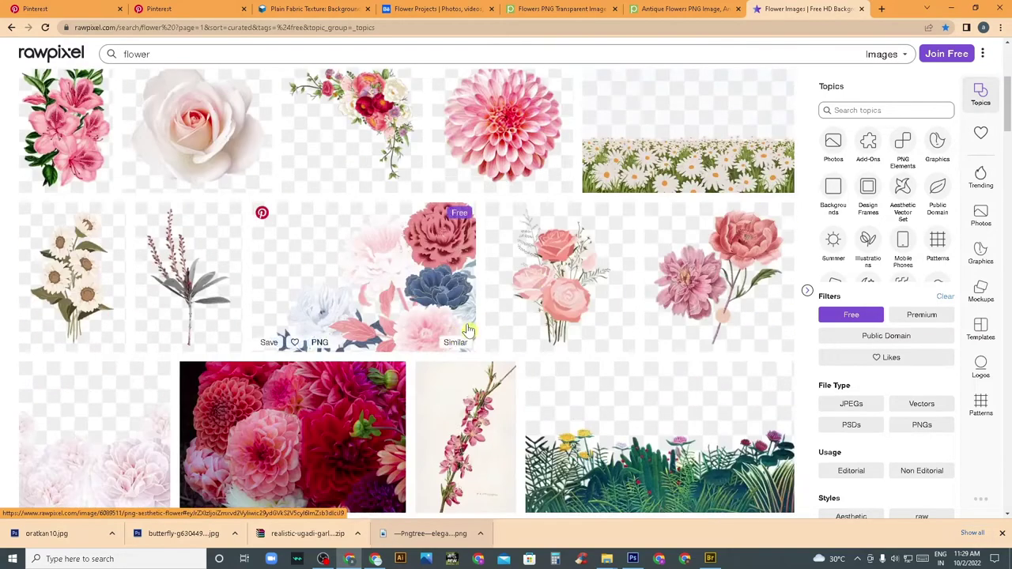
scroll(661, 293, "down", 3)
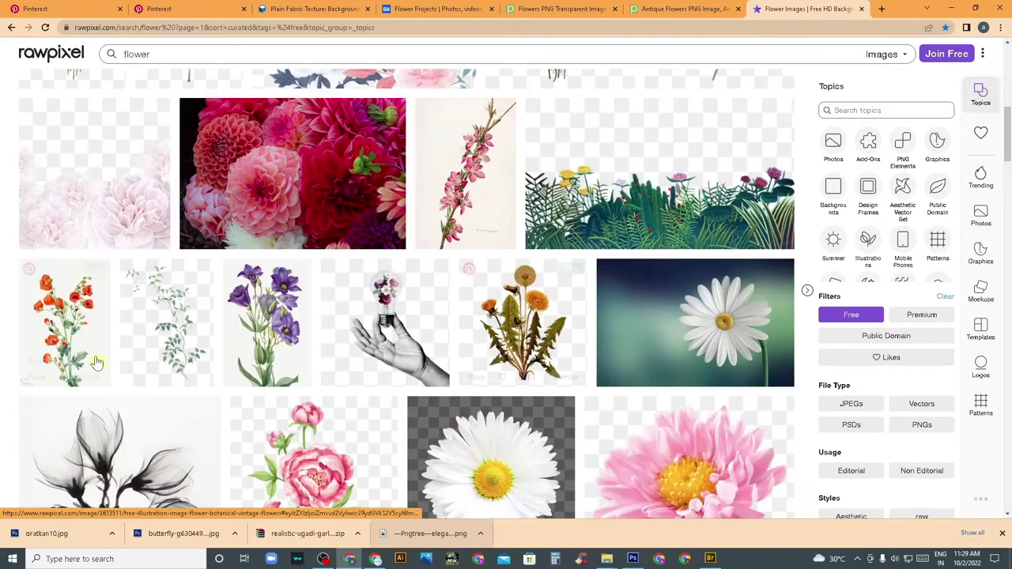
left_click(636, 296)
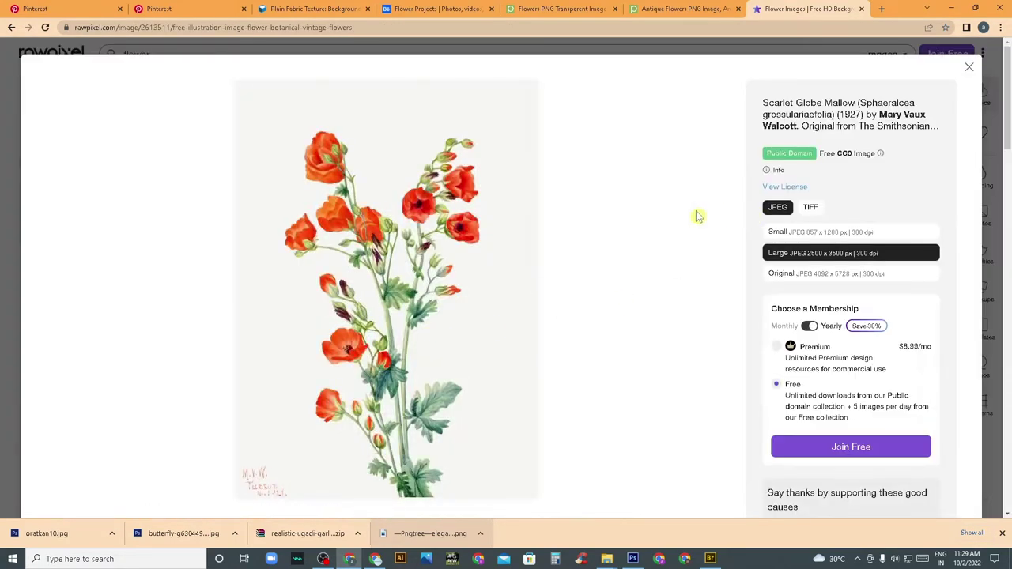
scroll(390, 296, "down", 1)
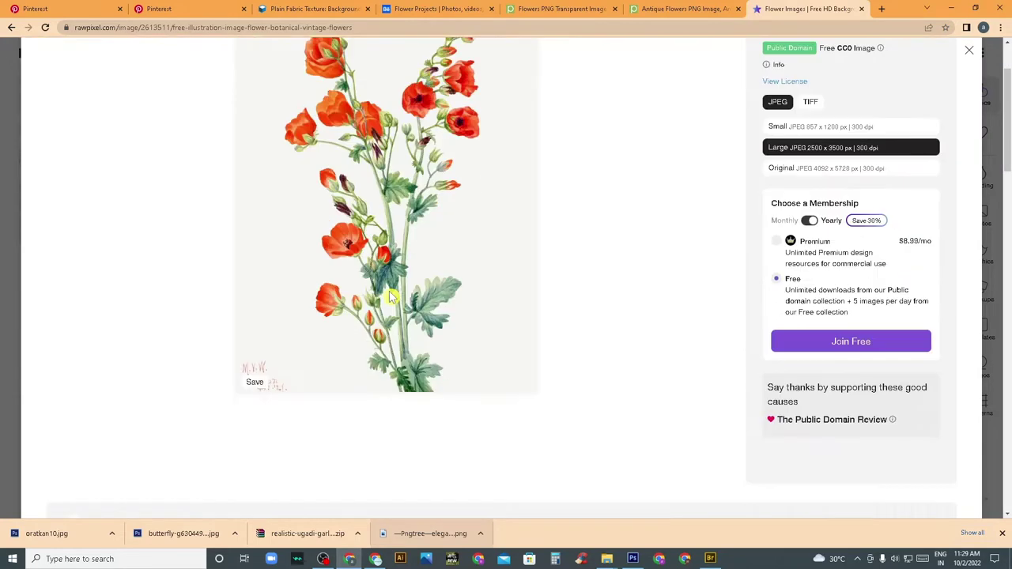
left_click(811, 104)
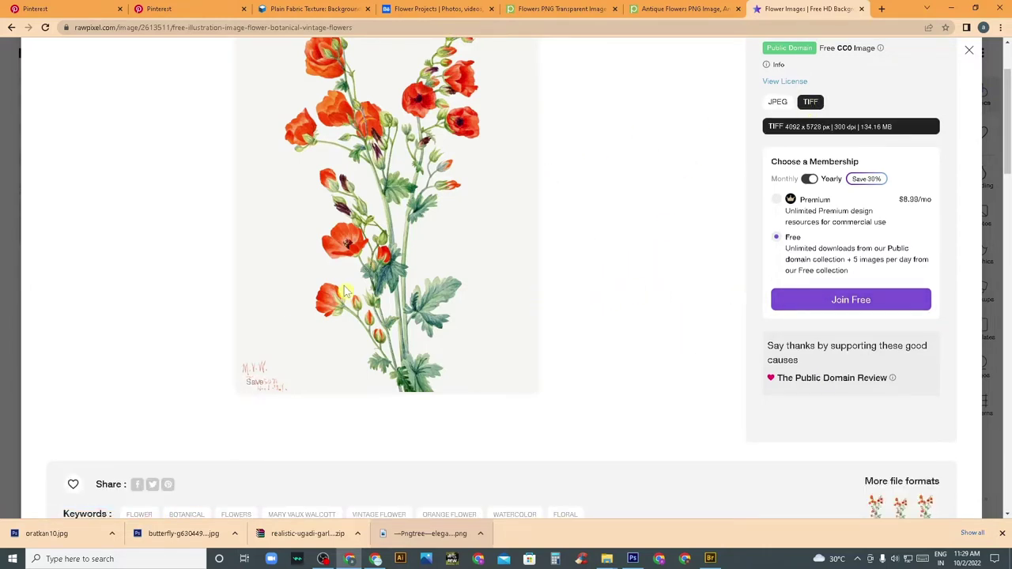
scroll(383, 250, "up", 1)
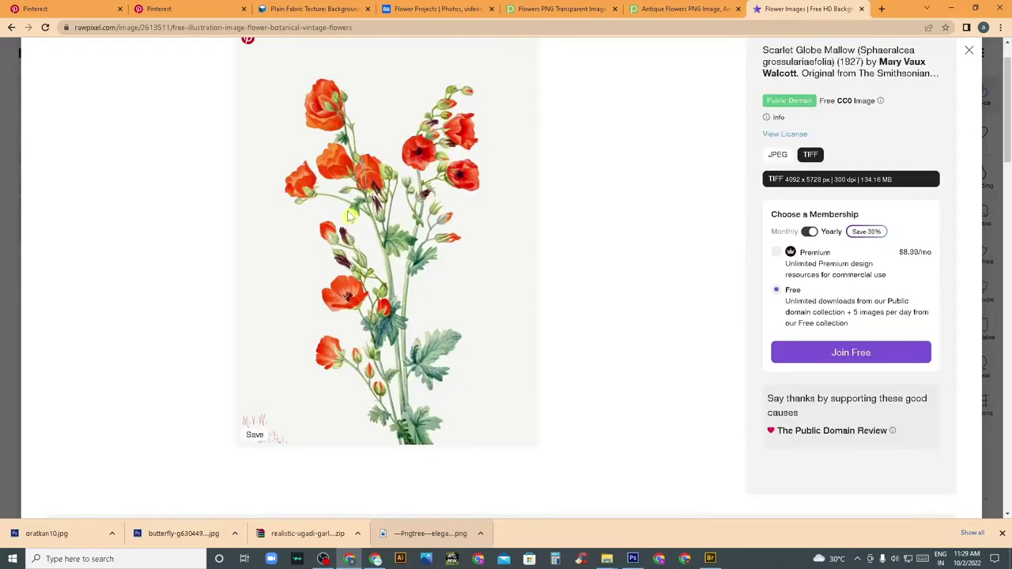
left_click(884, 10)
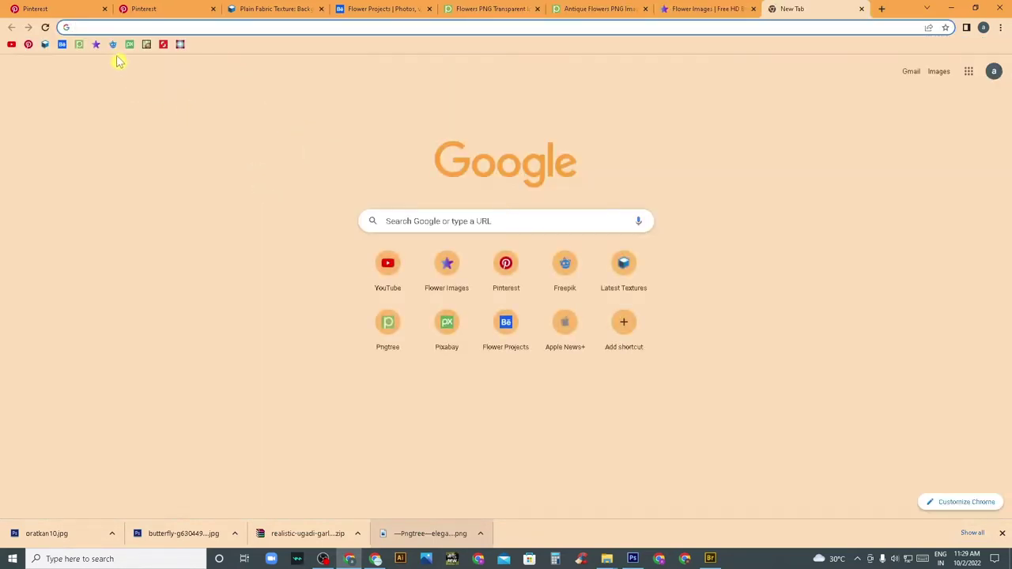
- Scroll through the Freepik author's popular image thumbnails and back to the top
left_click(112, 45)
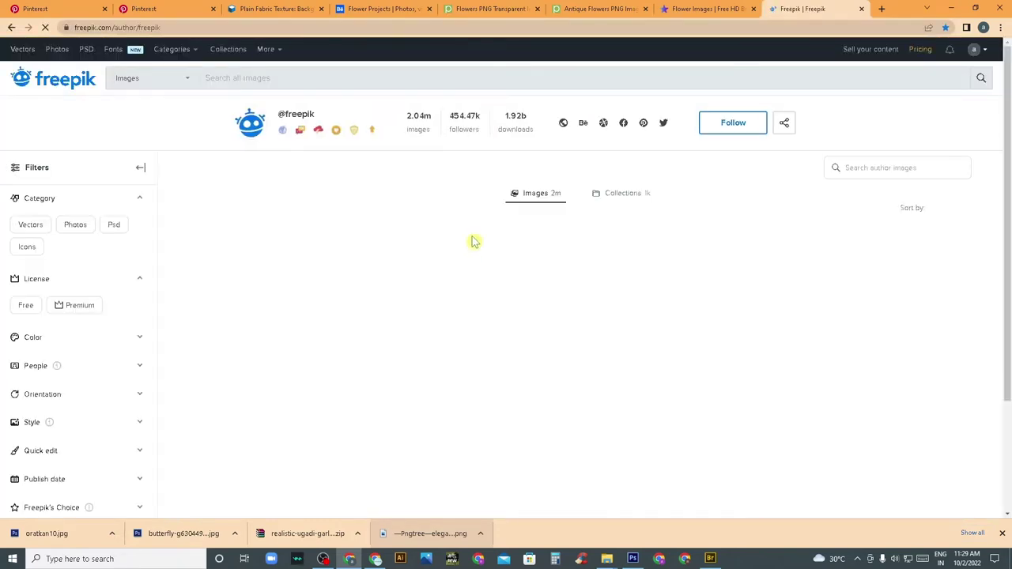
mouse_move(277, 278)
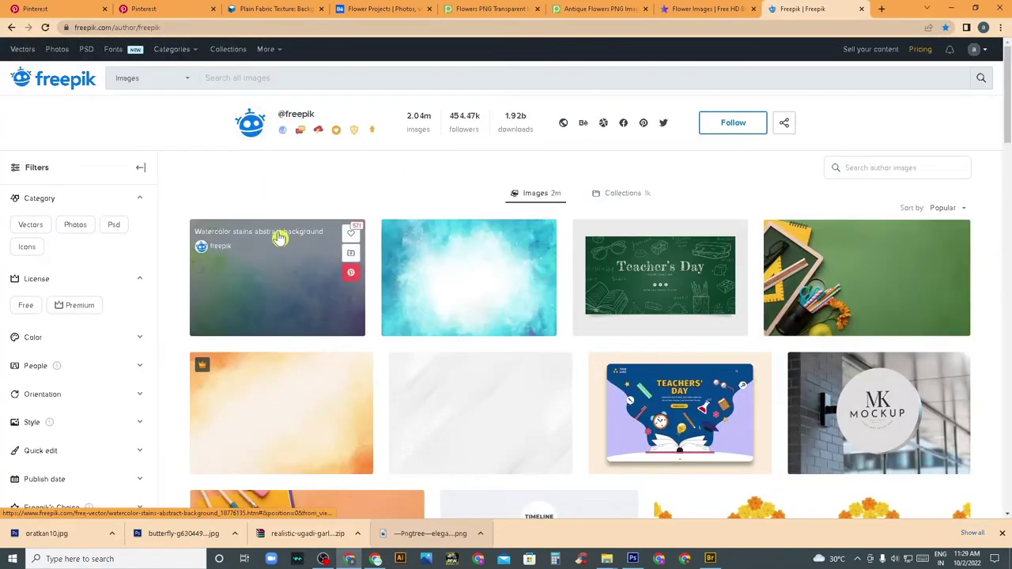
scroll(311, 300, "down", 3)
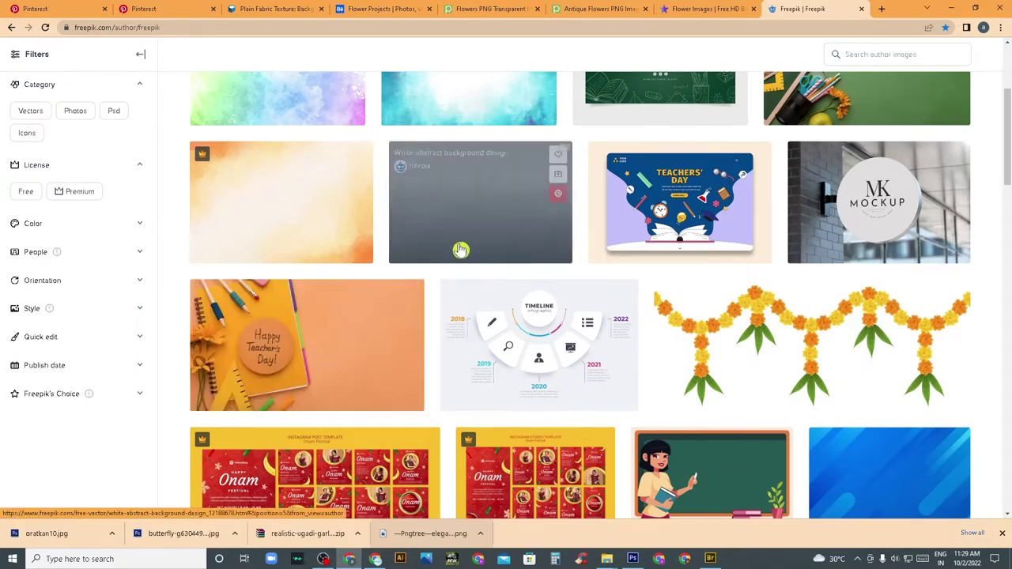
mouse_move(539, 344)
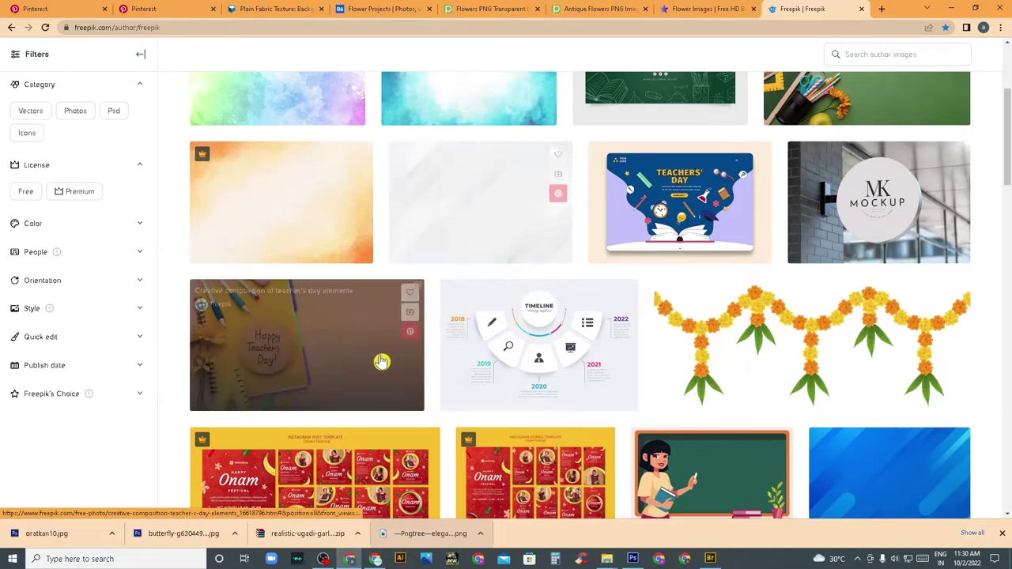
mouse_move(306, 345)
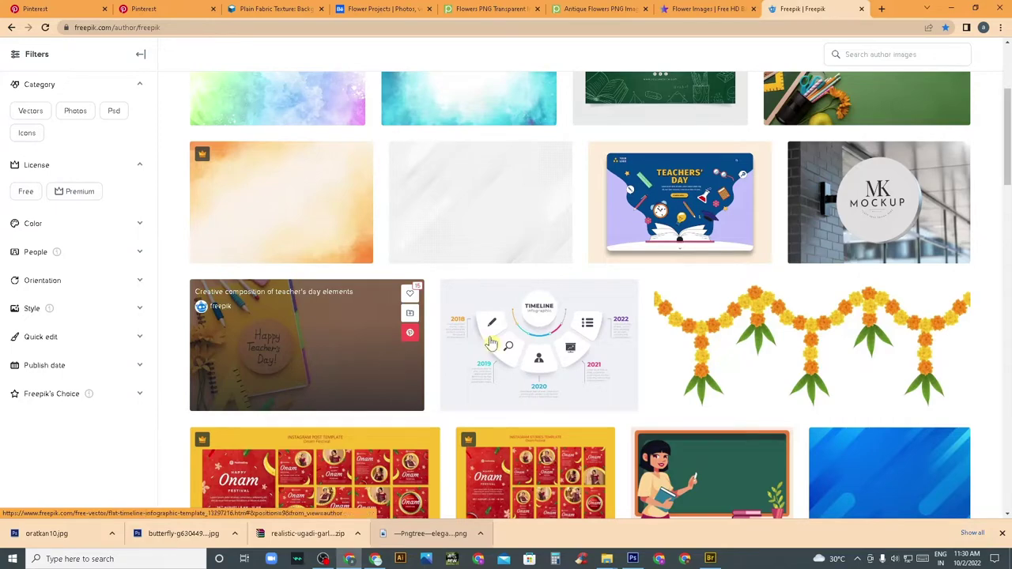
scroll(435, 300, "down", 4)
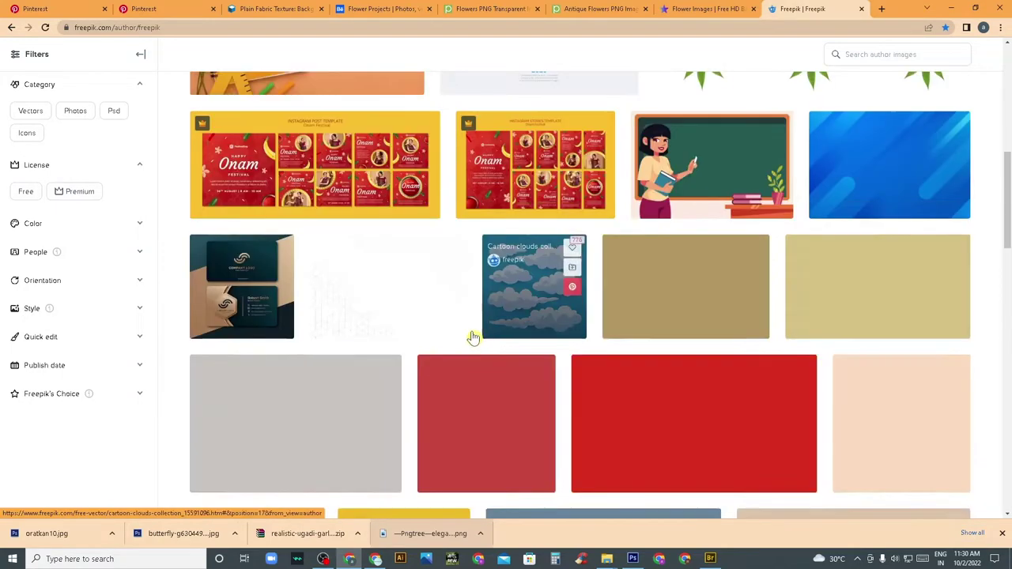
scroll(395, 348, "up", 3)
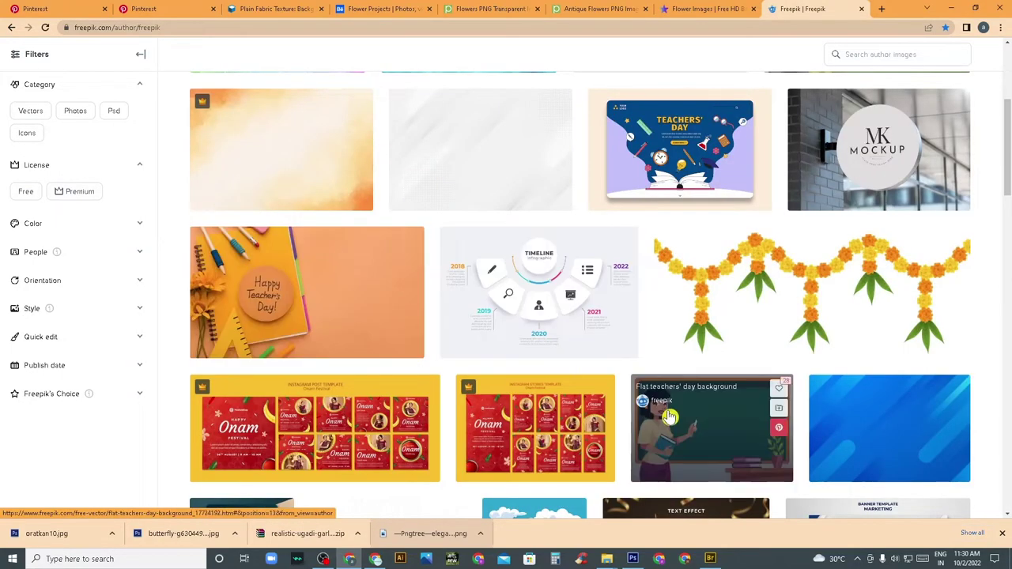
scroll(369, 307, "up", 2)
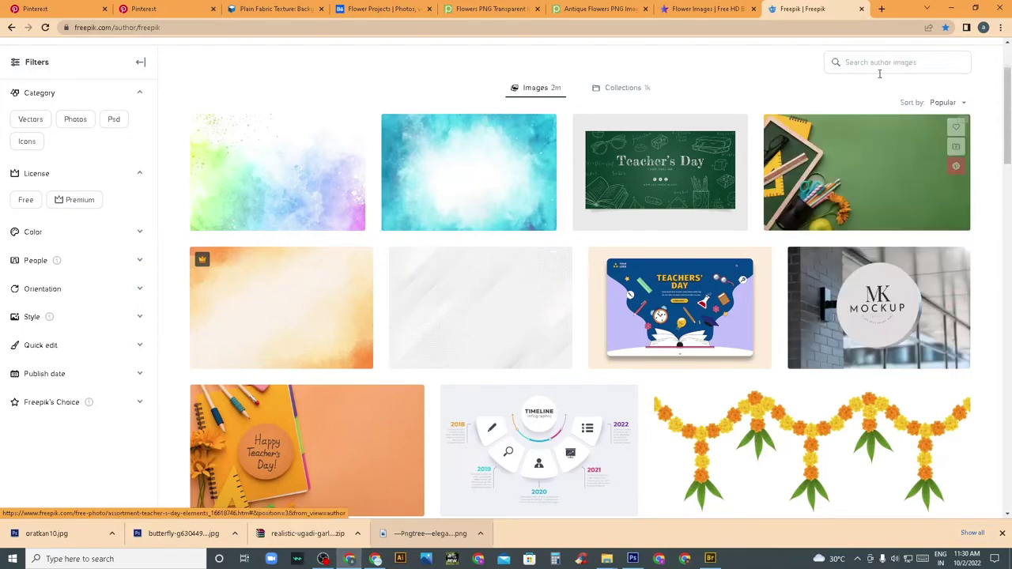
left_click(881, 10)
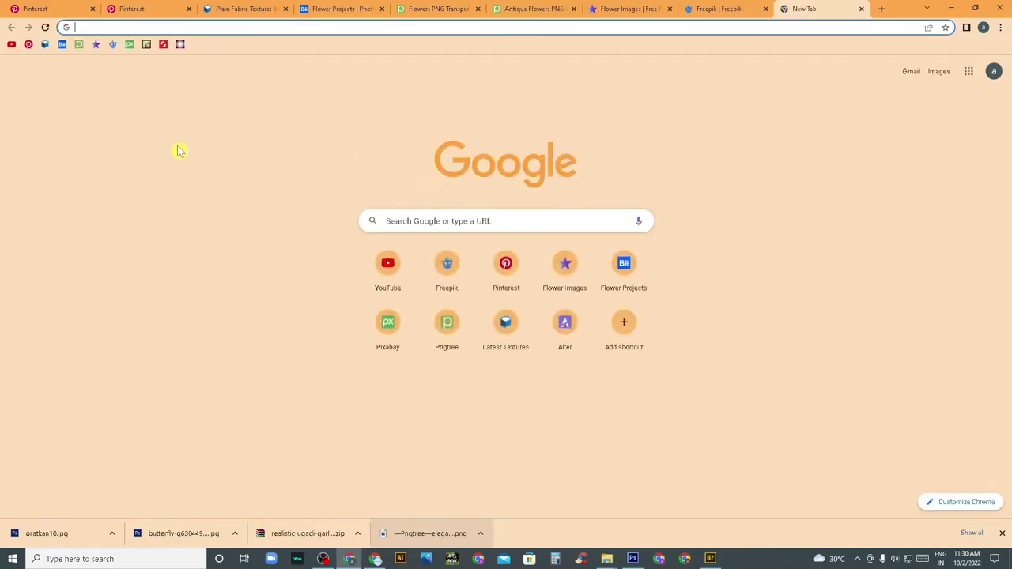
- Search Pixabay for flower images from its home page
left_click(129, 44)
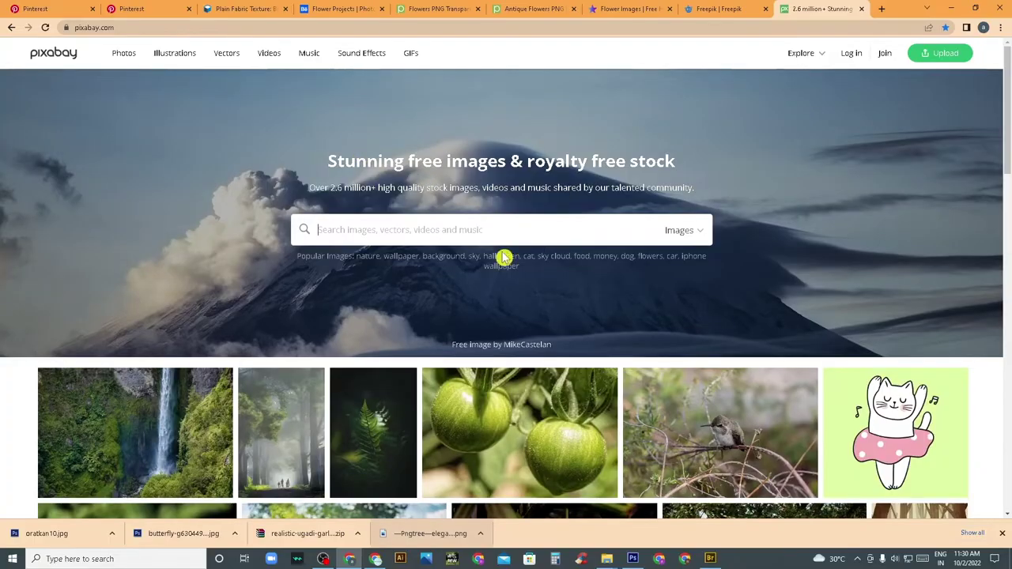
scroll(504, 257, "down", 3)
scroll(445, 249, "down", 4)
scroll(345, 260, "down", 4)
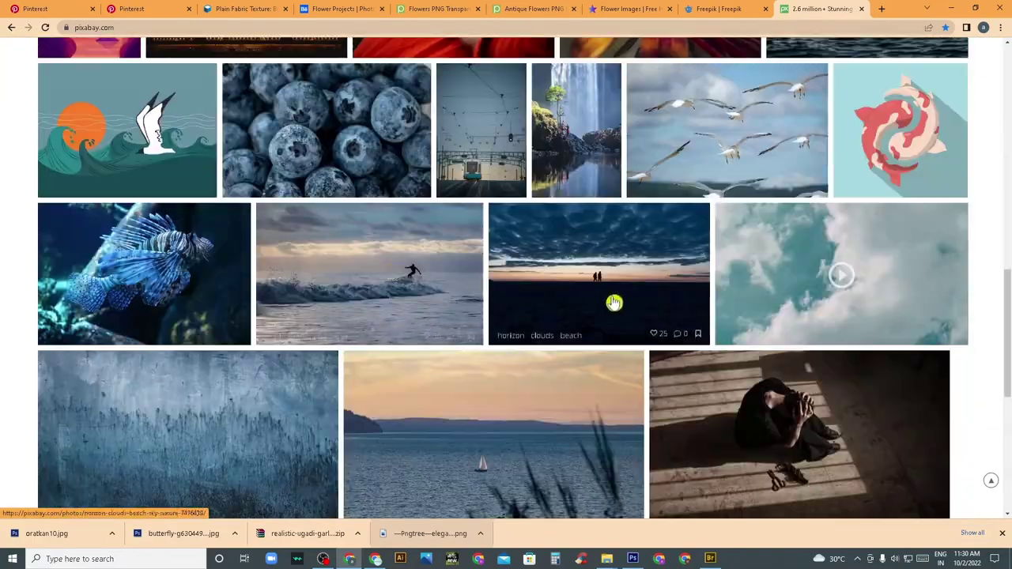
scroll(339, 309, "down", 3)
scroll(316, 264, "up", 3)
scroll(361, 300, "up", 5)
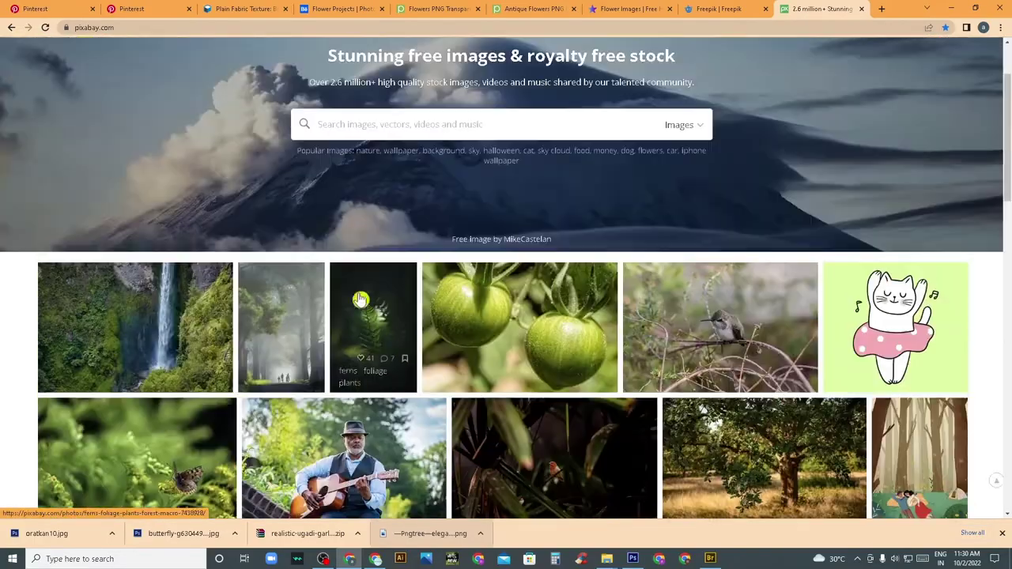
scroll(360, 300, "up", 2)
type("fl")
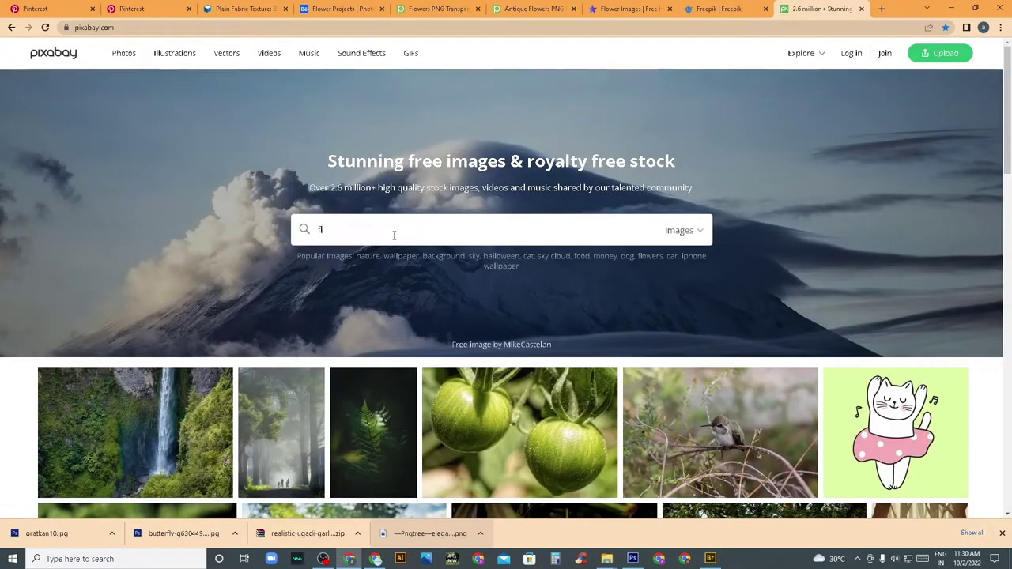
type("ower")
key("Return")
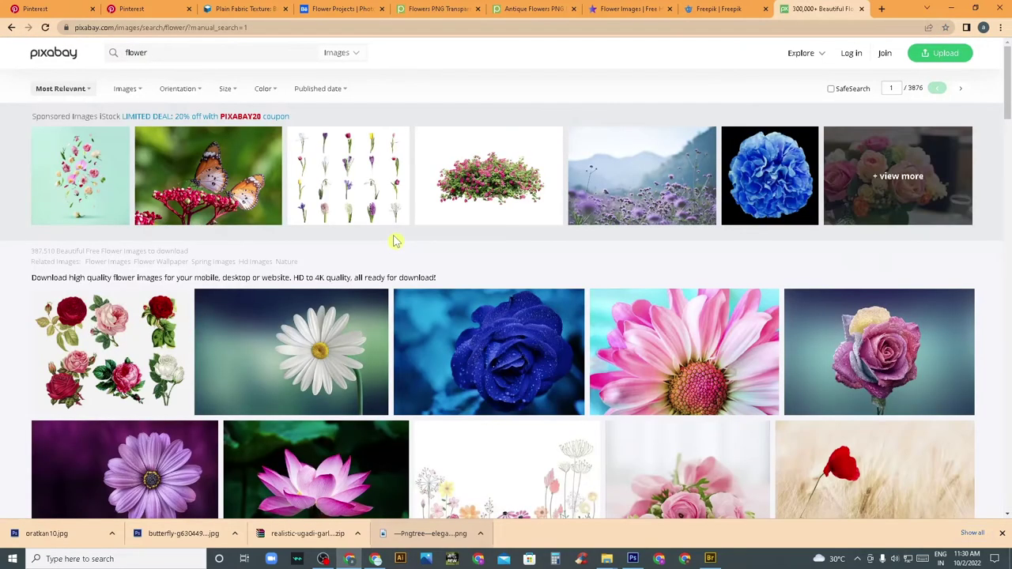
scroll(417, 278, "down", 1)
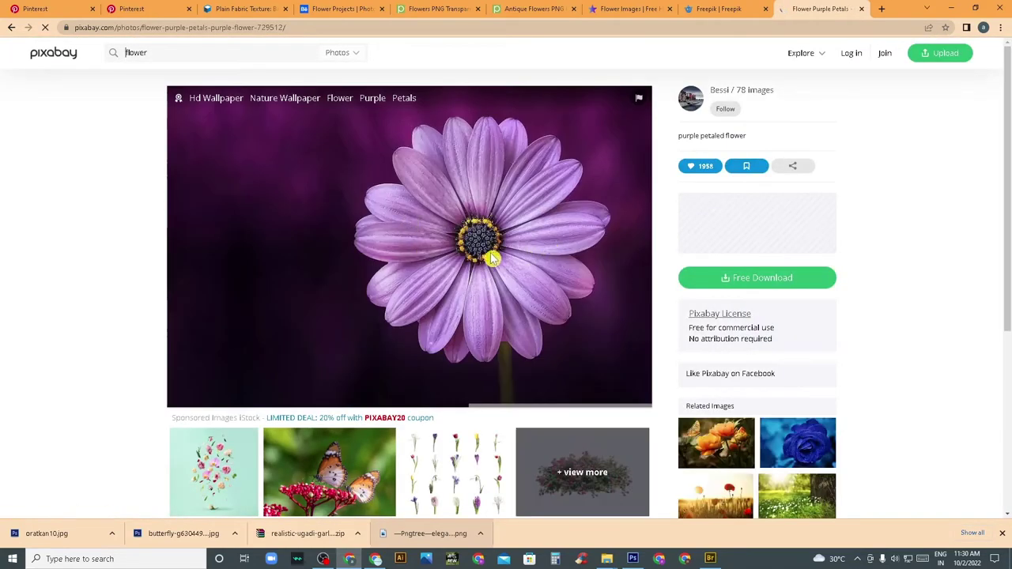
- Download the purple daisy photo at 1920×1271 and return to Photoshop
left_click(739, 279)
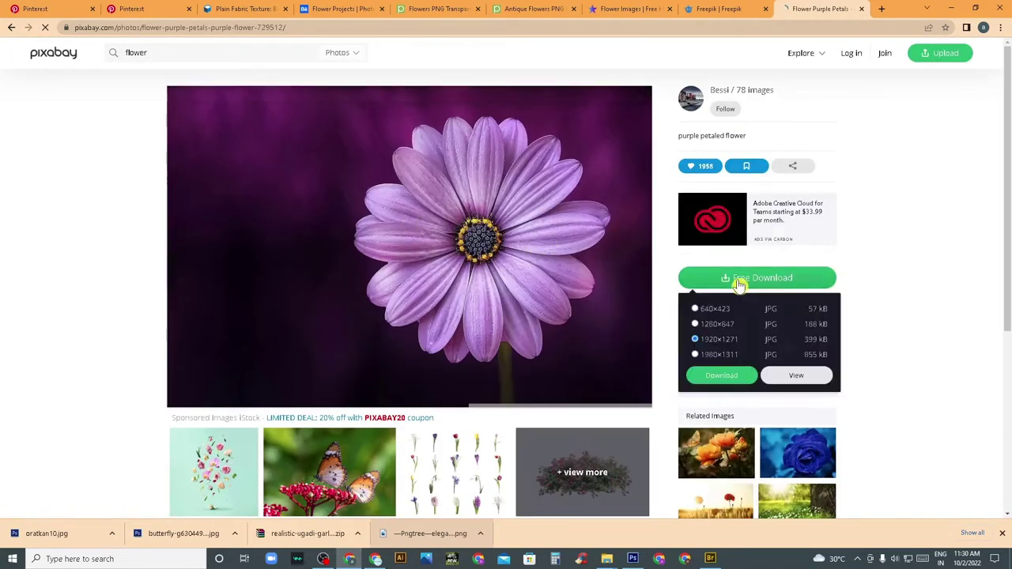
left_click(726, 374)
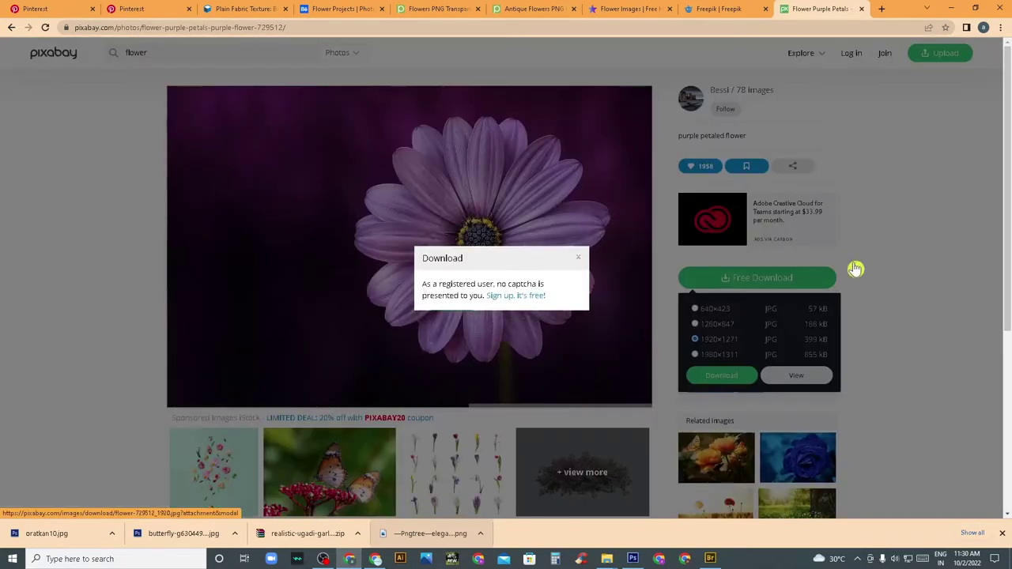
left_click(455, 331)
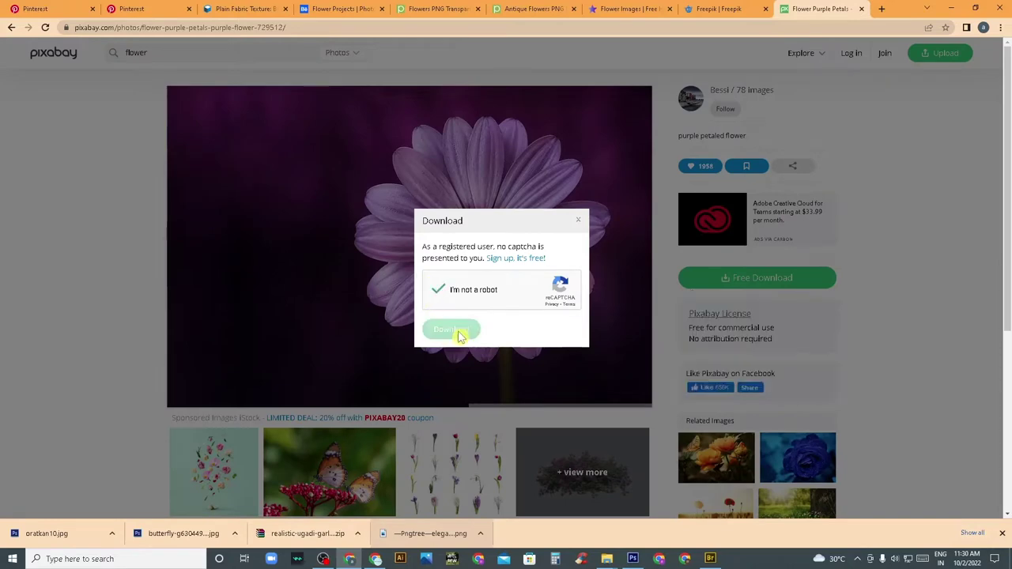
left_click(45, 526)
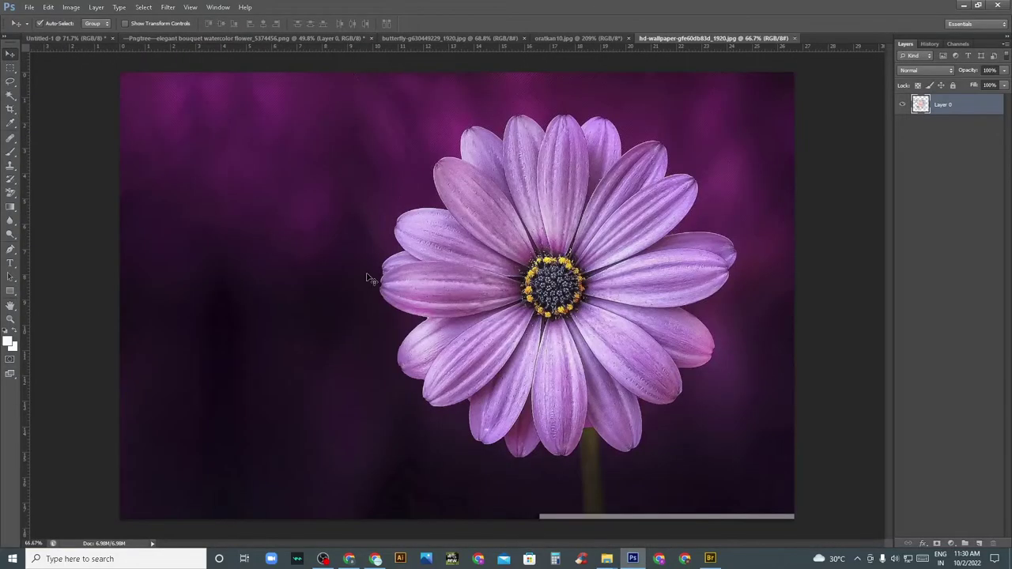
- Zoom into the purple flower's petals, fit on screen, view at 100%, zoom out, then minimize Photoshop
key("z")
mouse_move(366, 276)
left_mouse_down()
mouse_move(499, 370)
mouse_move(400, 266)
mouse_move(531, 357)
left_mouse_up()
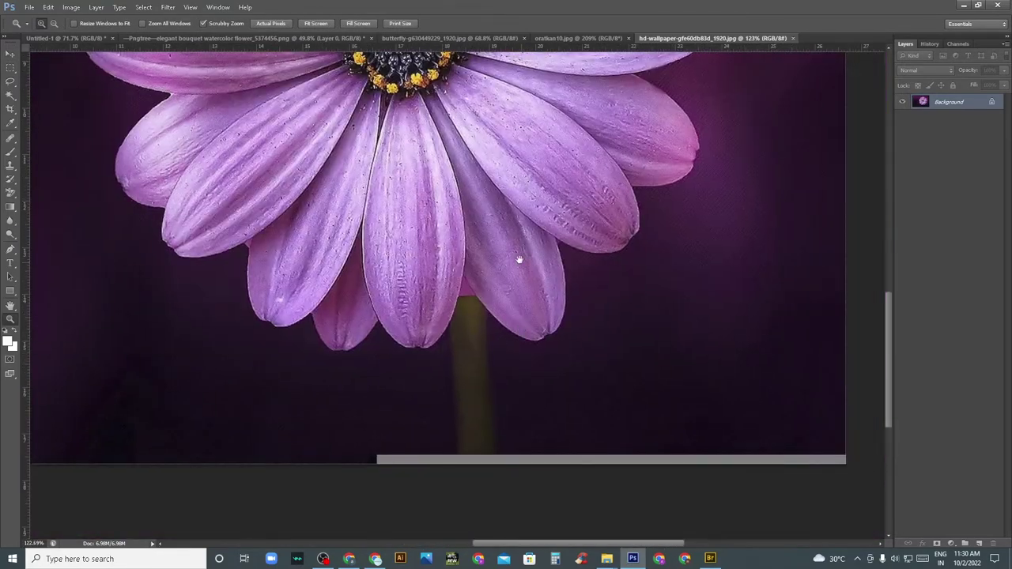
left_click_drag(519, 259, 466, 380)
right_click(529, 274)
left_click(554, 281)
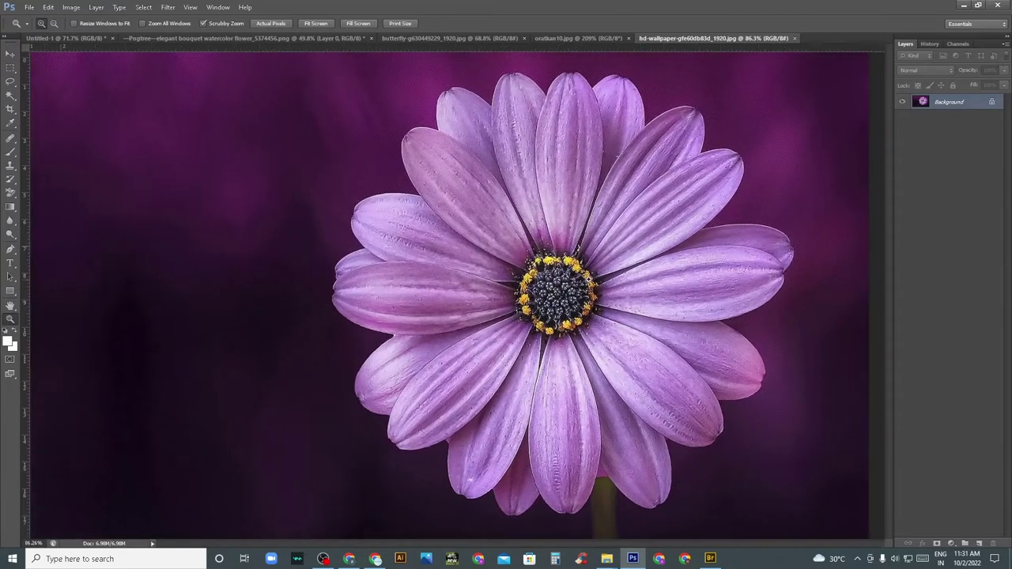
left_click(488, 282)
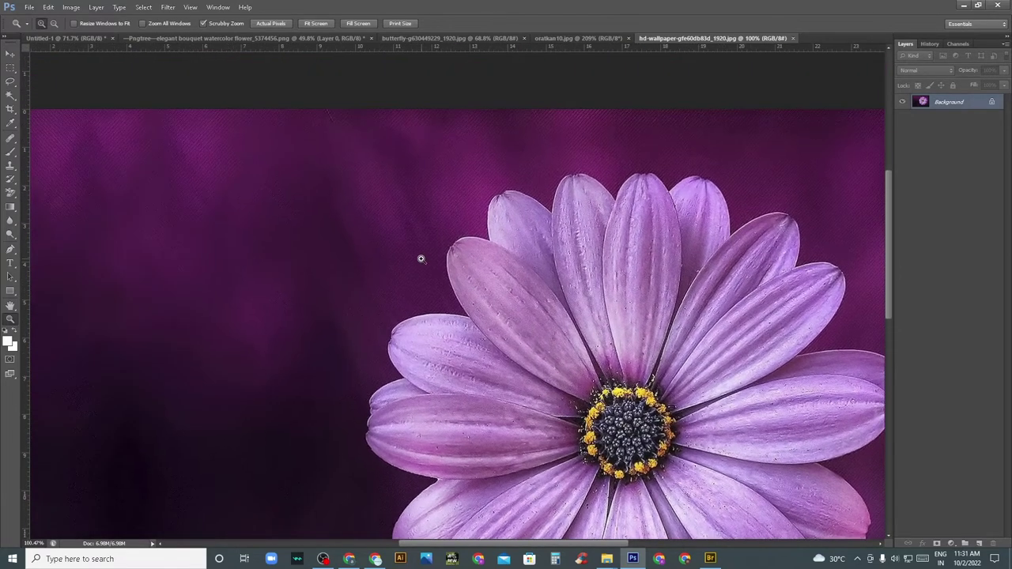
left_click(440, 276, "alt")
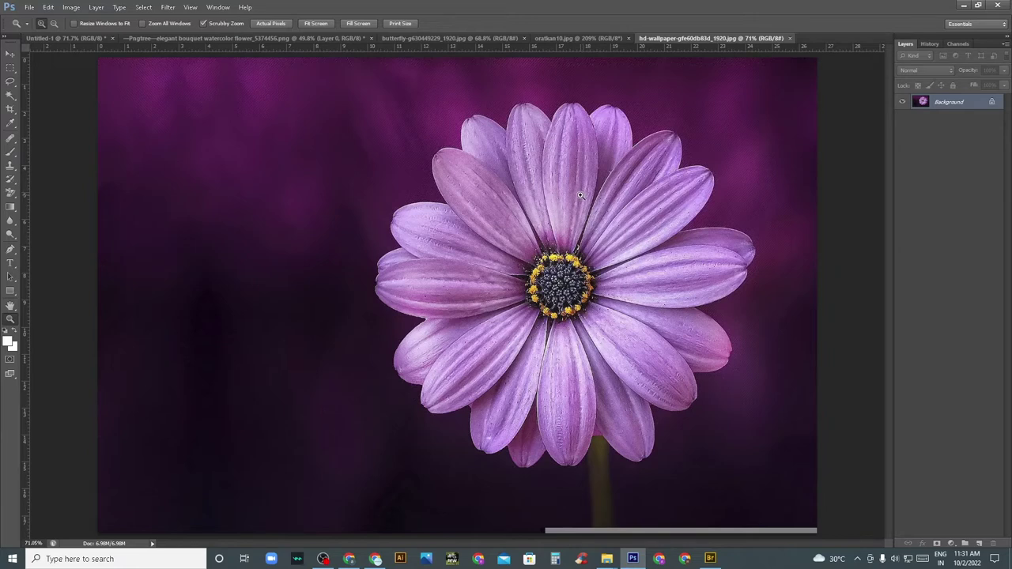
left_click(964, 7)
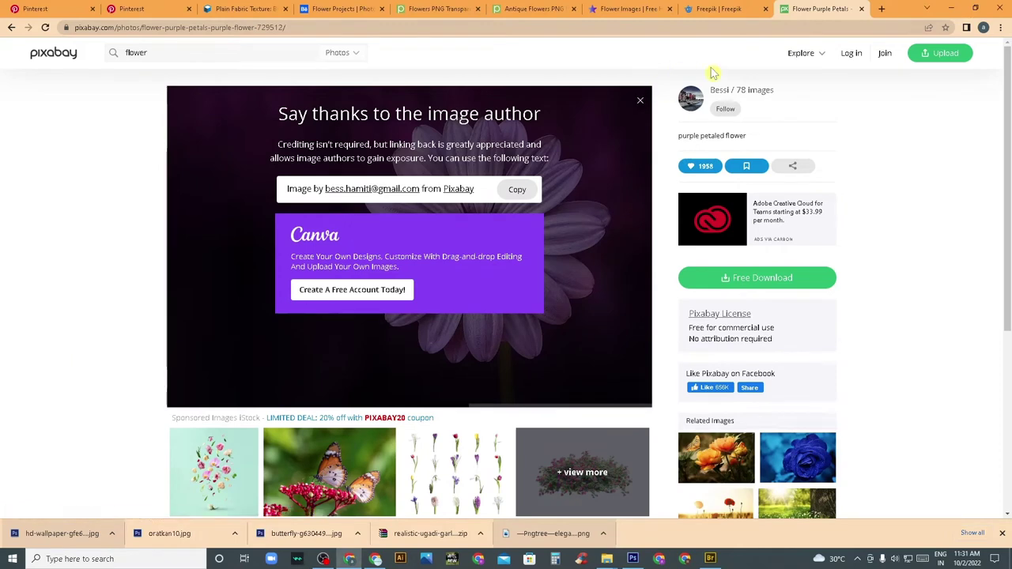
- Open Lenagold in a new tab, translate it into English and open Backgrounds
left_click(751, 11)
left_click(829, 11)
left_click(880, 11)
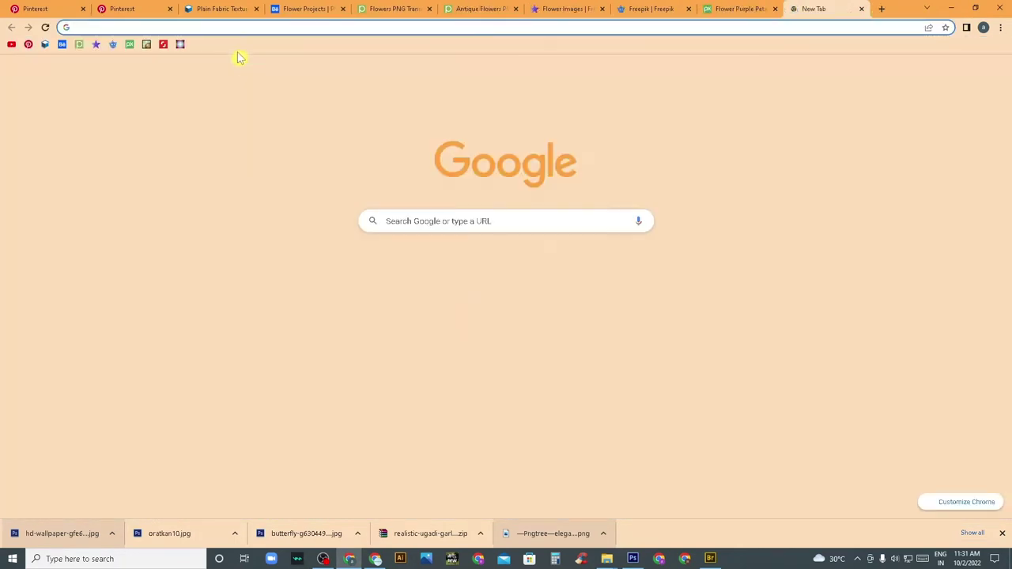
left_click(146, 45)
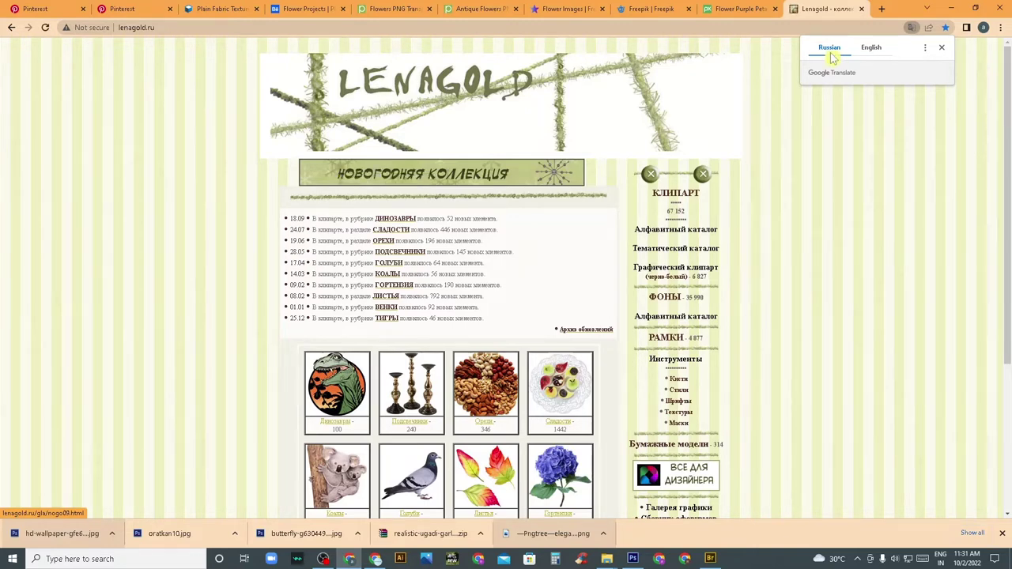
left_click(870, 48)
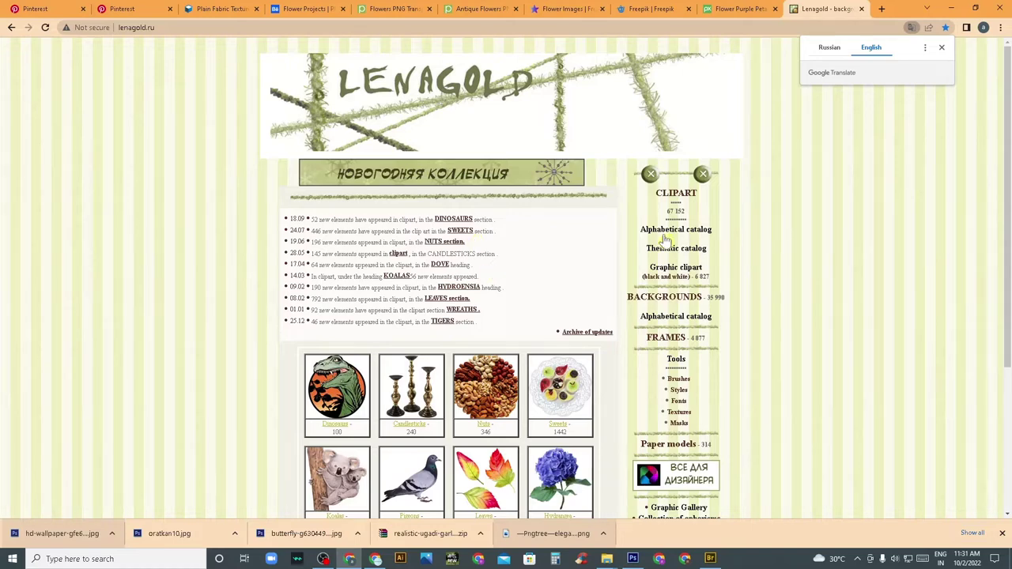
left_click(670, 298)
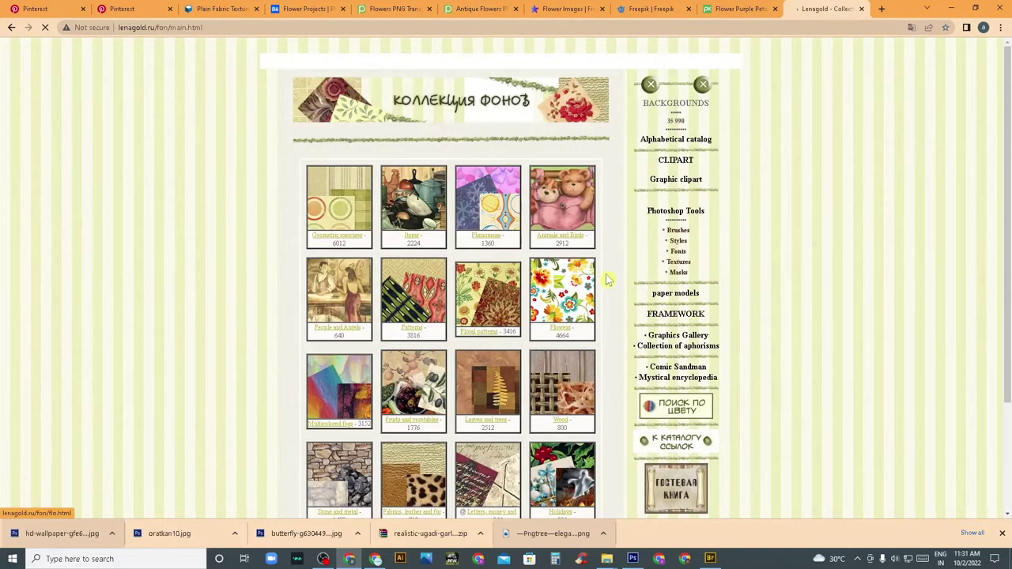
- Browse to Fabrics, leather and fur > Fabric > Pink cloth
scroll(341, 230, "down", 3)
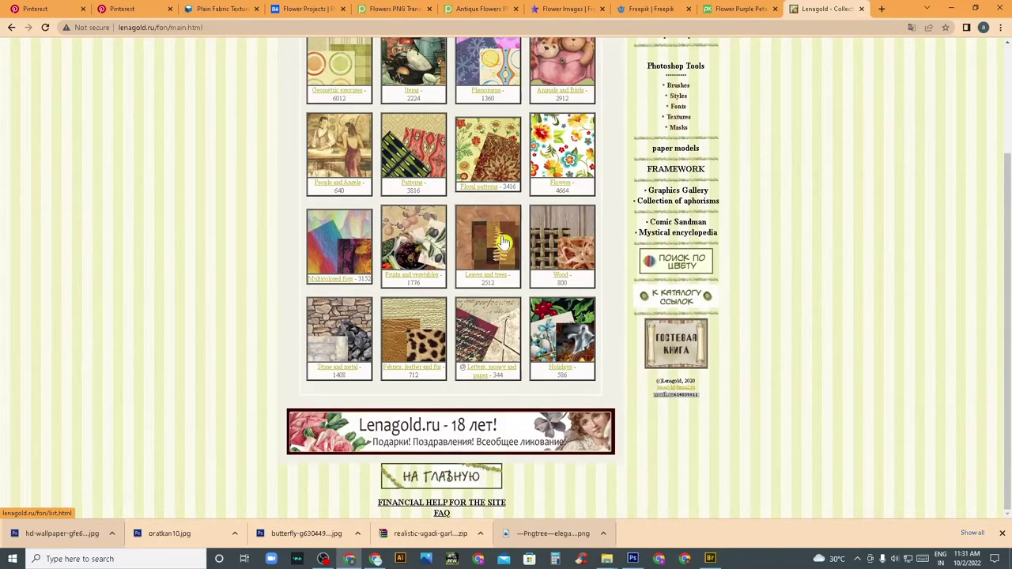
scroll(439, 265, "up", 3)
scroll(419, 257, "down", 3)
left_click(421, 330)
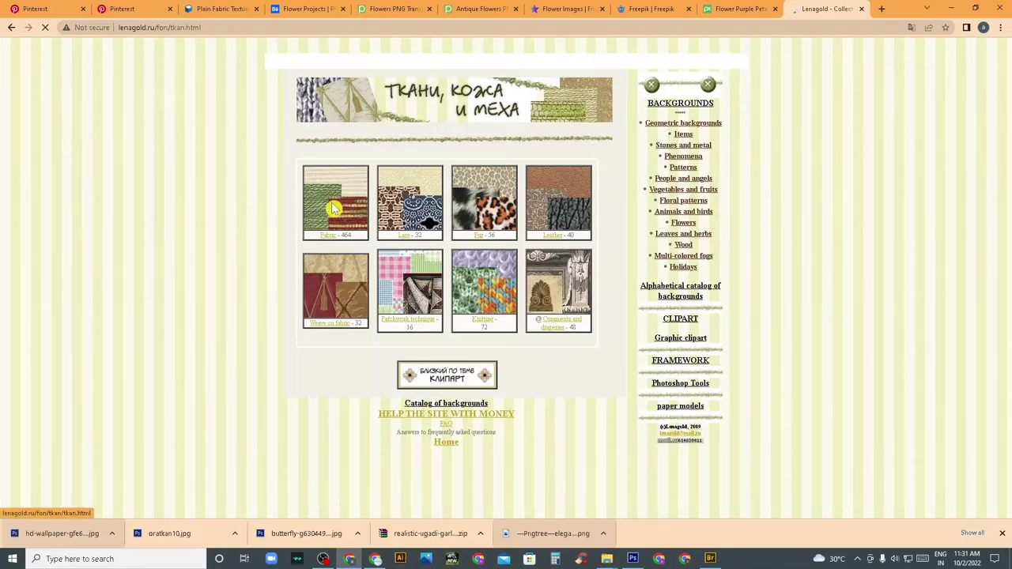
left_click(333, 207)
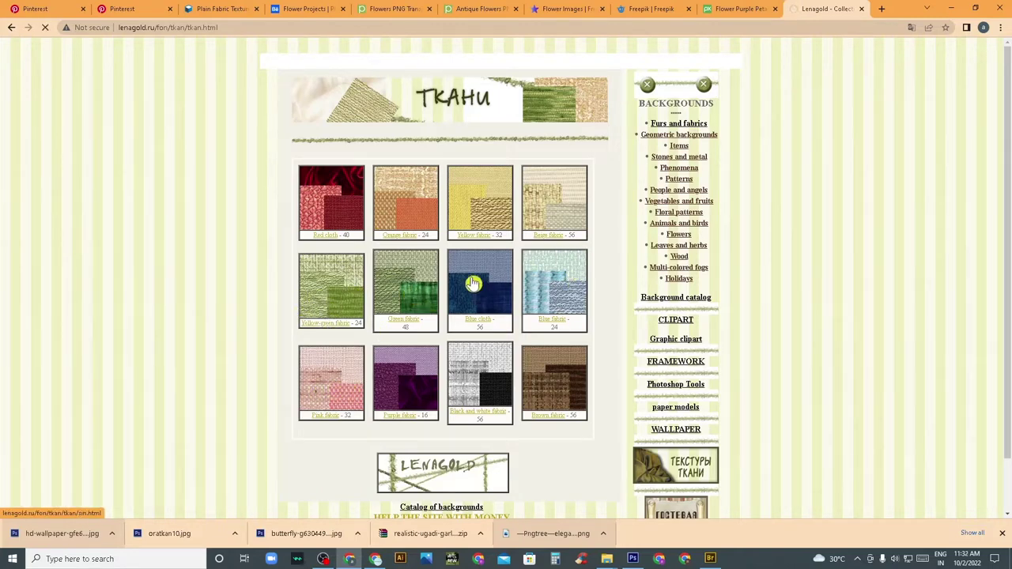
left_click(353, 376)
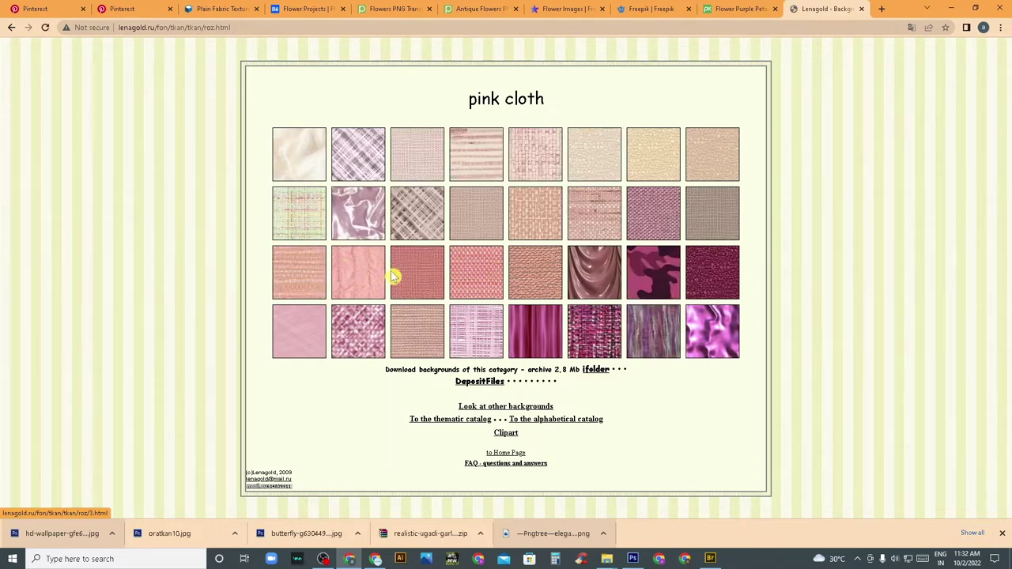
- Open the dusty pink woven texture full size and save roztkan13.jpg to Downloads
left_click(536, 229)
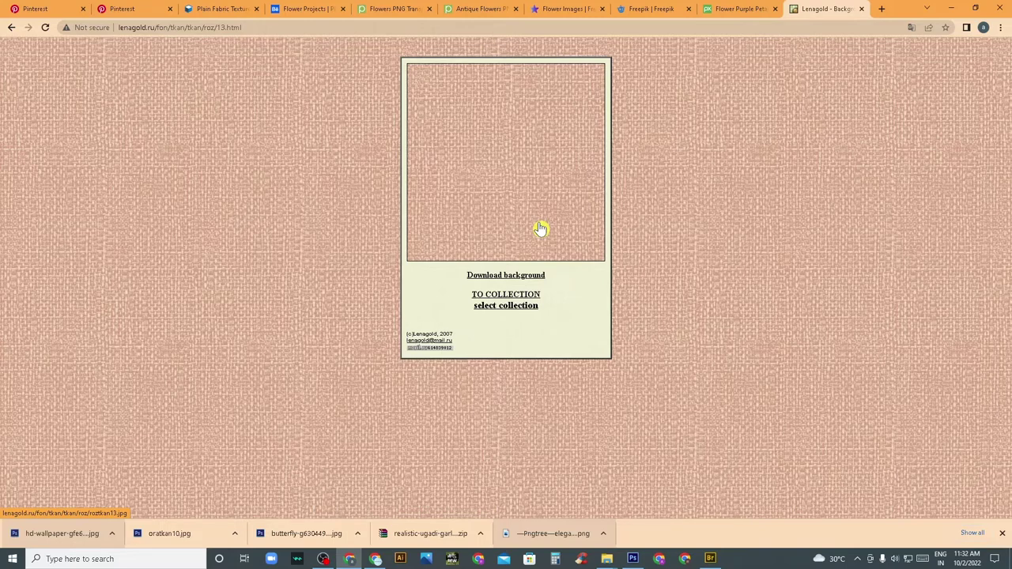
left_click(514, 276)
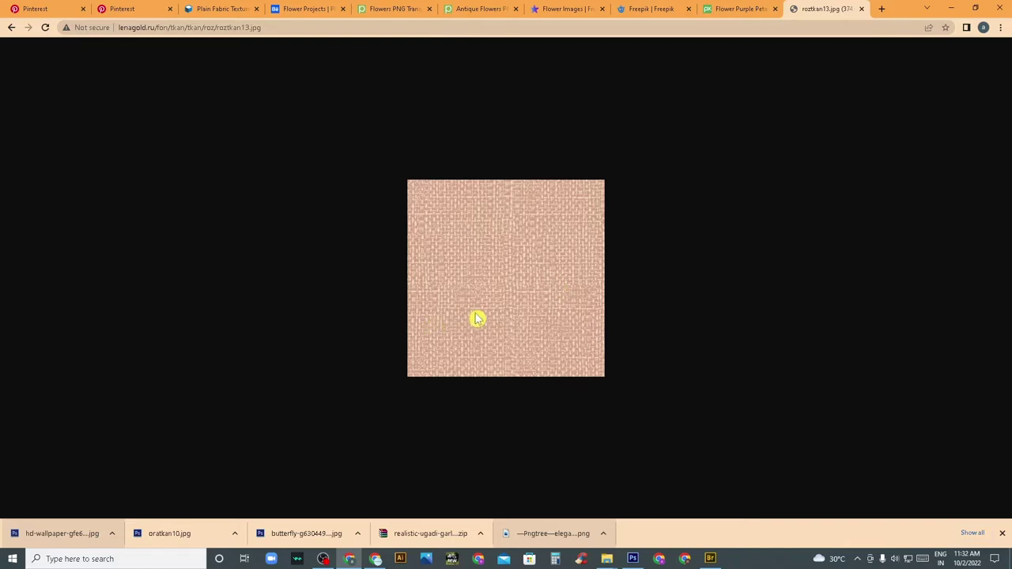
right_click(495, 273)
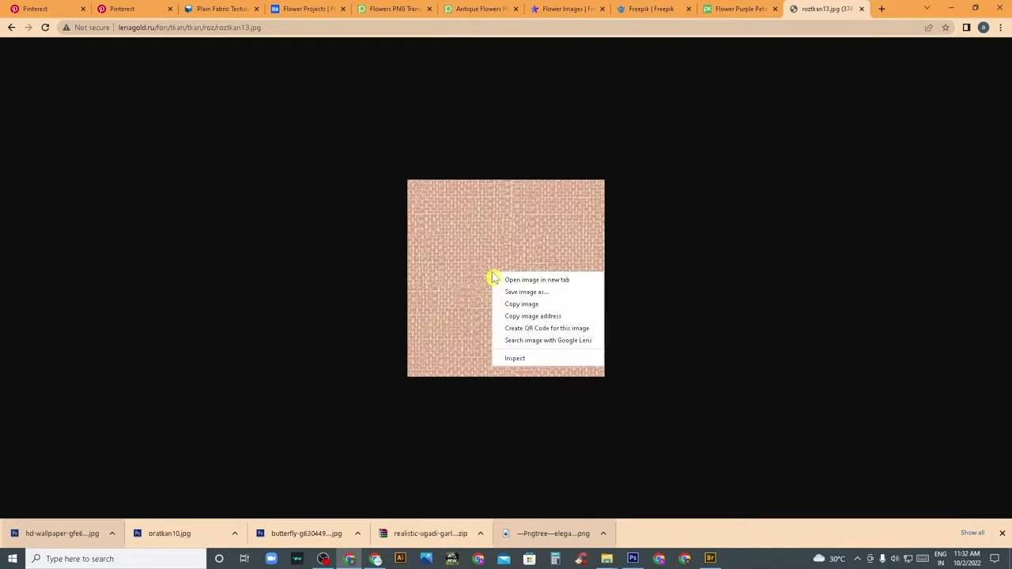
left_click(554, 293)
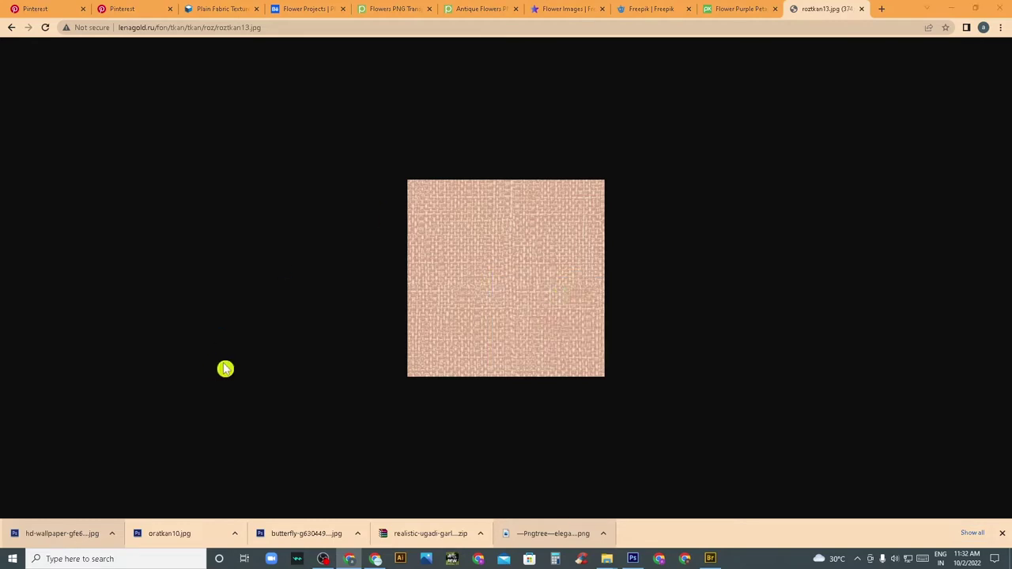
key("Return")
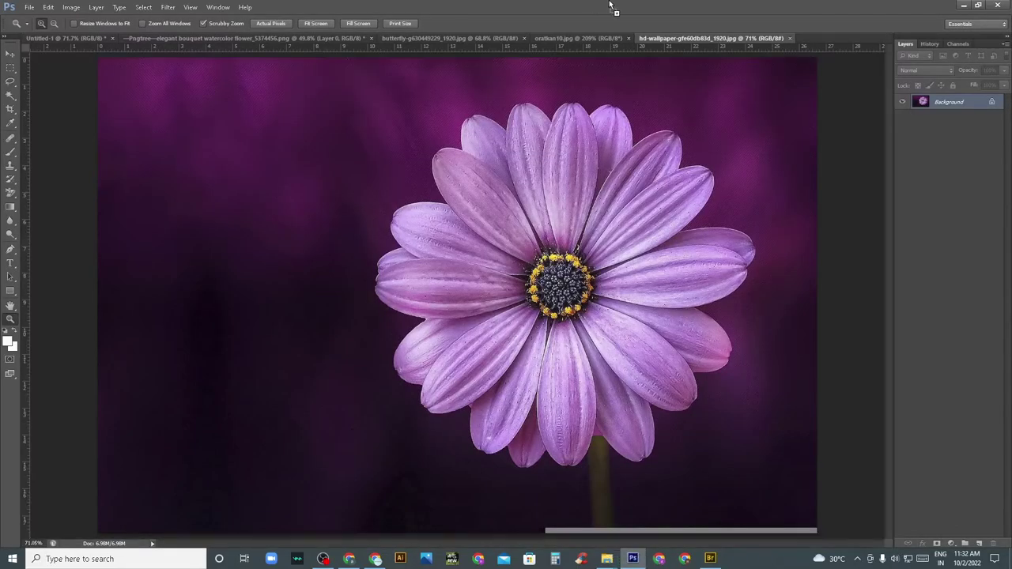
- Open roztkan13.jpg in Photoshop and resize it to 600×600 px at 300 resolution
left_click_drag(635, 557, 610, 8)
key("ctrl+alt+i")
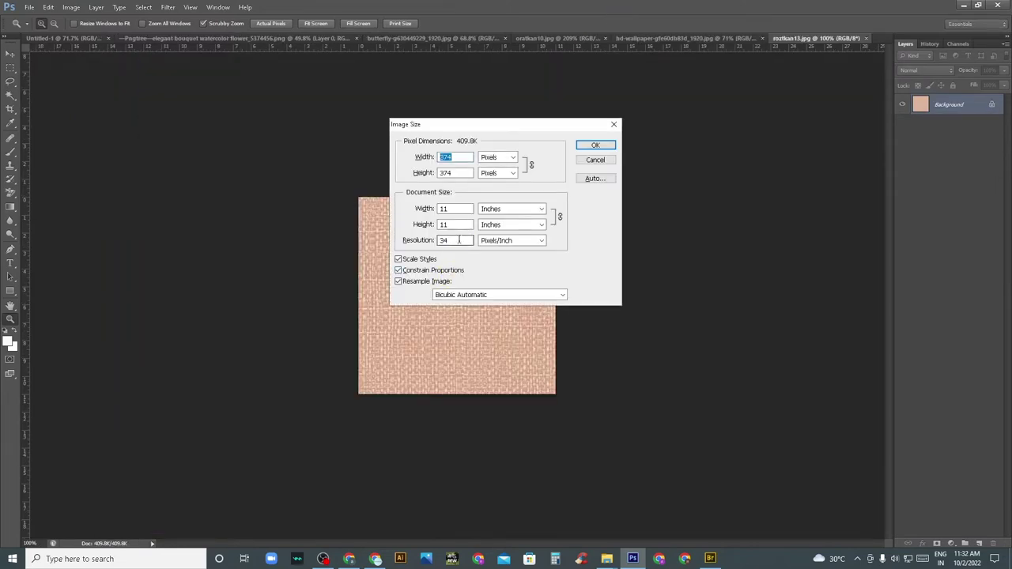
double_click(458, 240)
type("30")
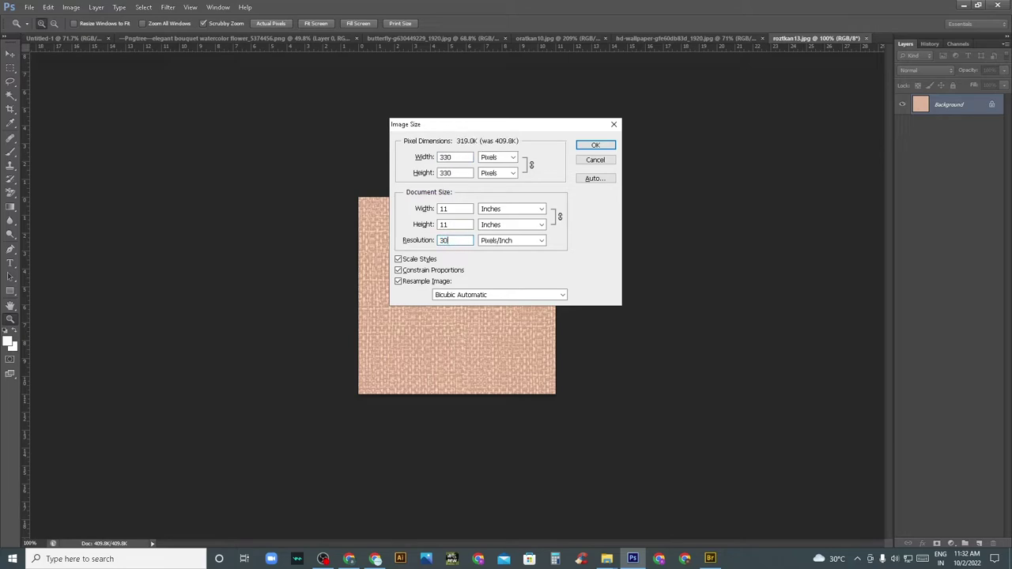
type("0")
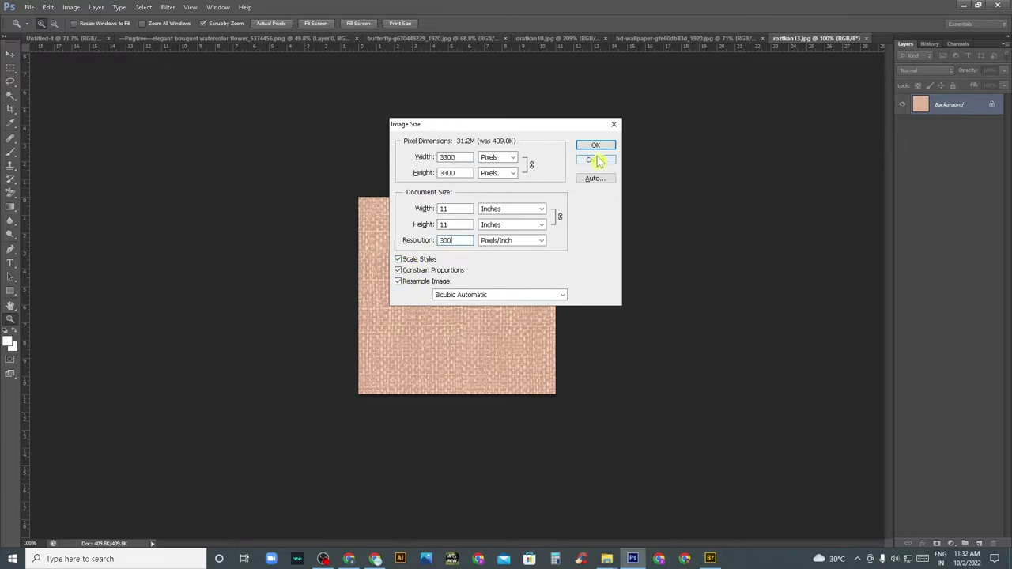
double_click(454, 225)
key("Return")
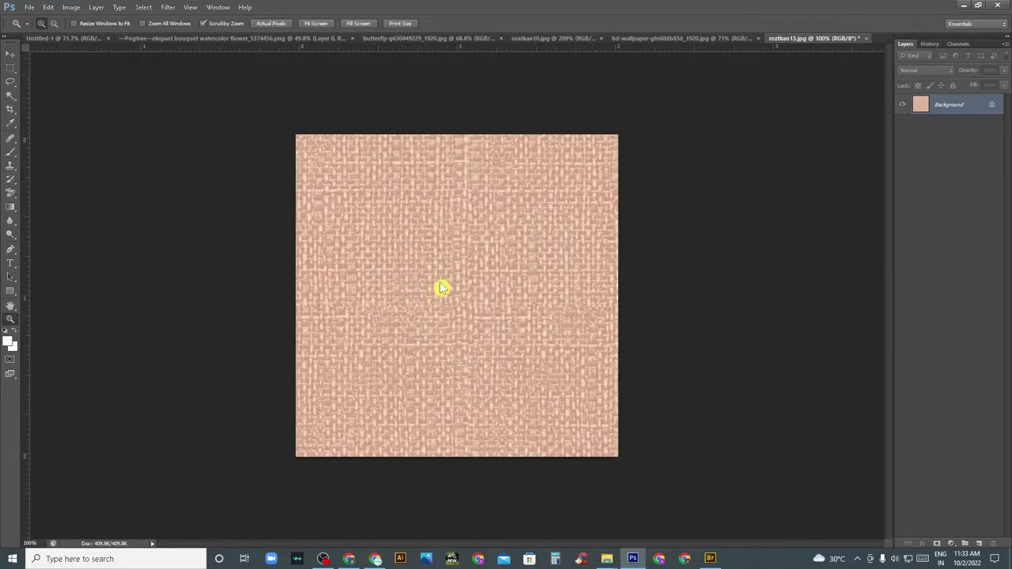
mouse_move(441, 289)
left_mouse_down()
mouse_move(459, 283)
mouse_move(441, 272)
left_mouse_up()
- Create a new 20×20 px document
key("v")
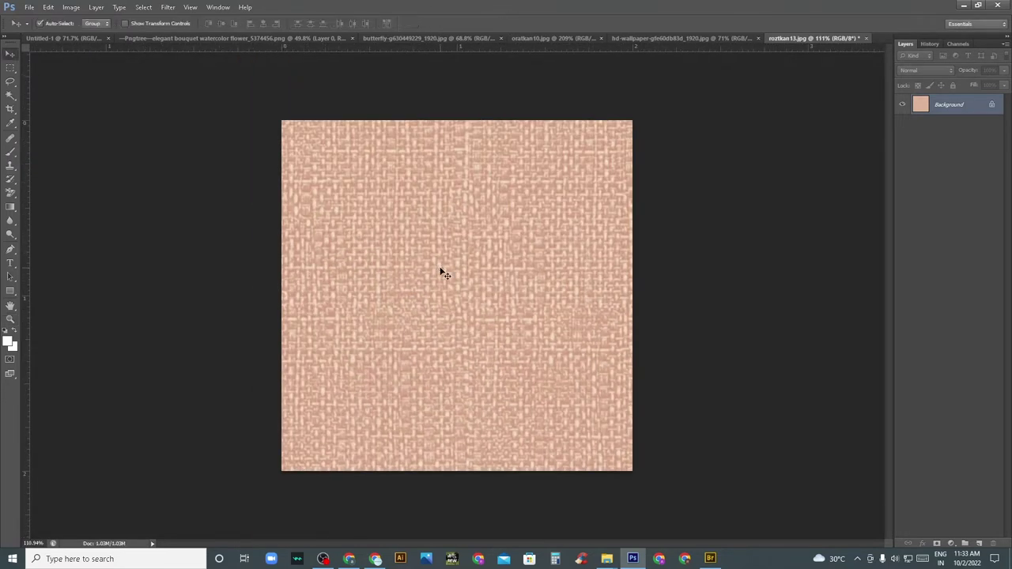
left_click(441, 273)
key("ctrl+n")
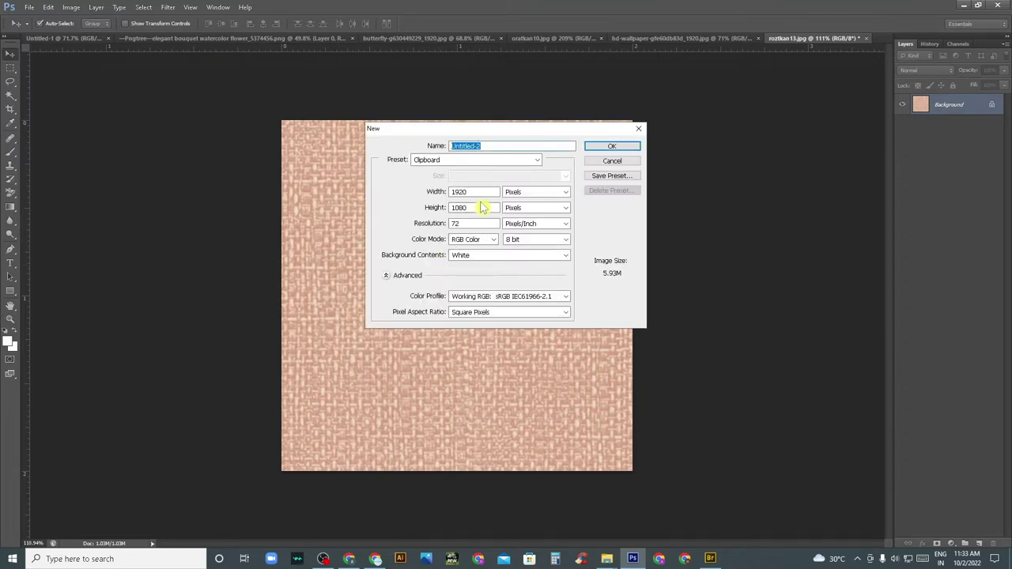
double_click(467, 192)
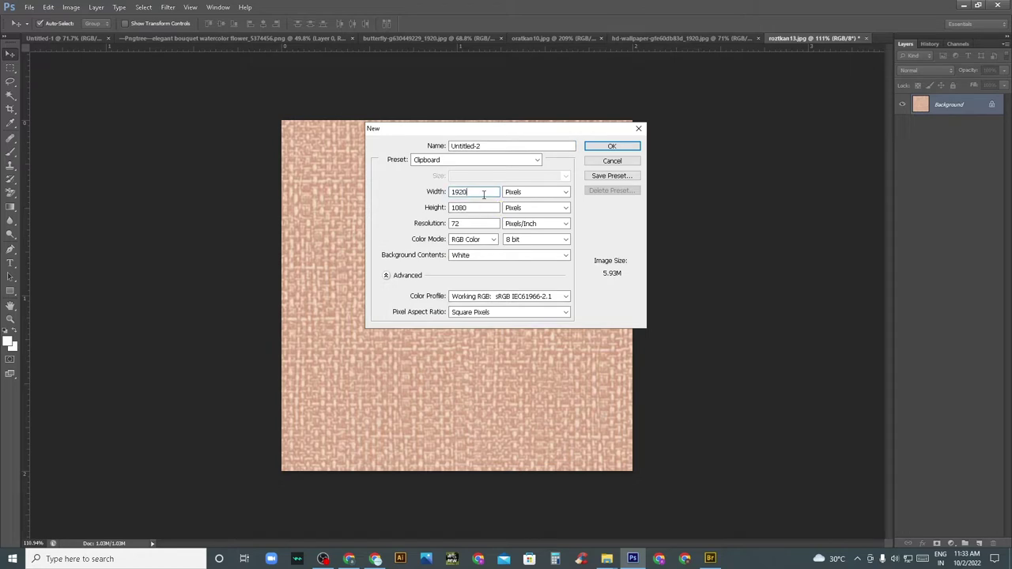
double_click(465, 196)
type("20")
key("Tab")
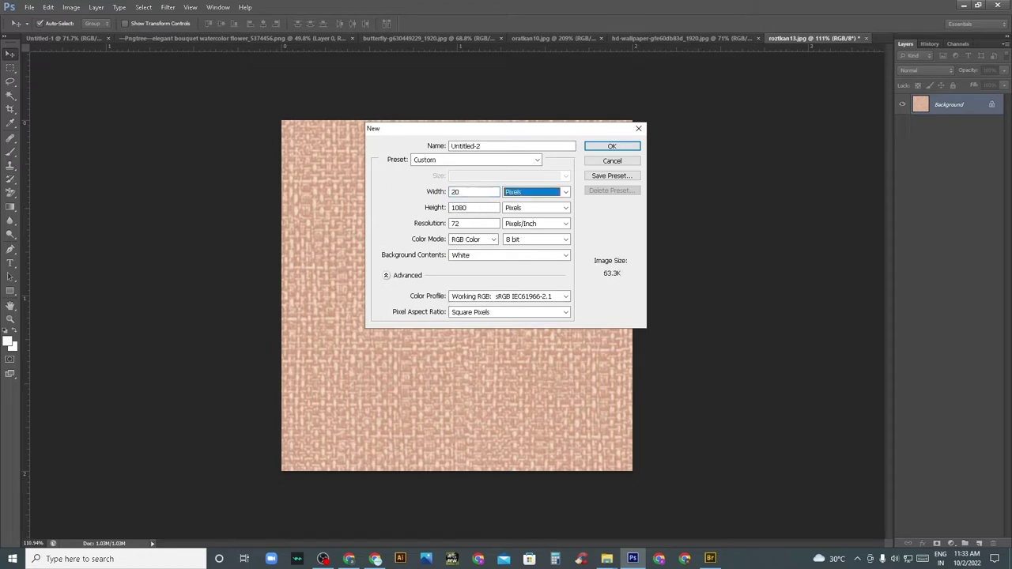
key("Tab")
type("20")
key("Tab")
key("Tab")
type("300")
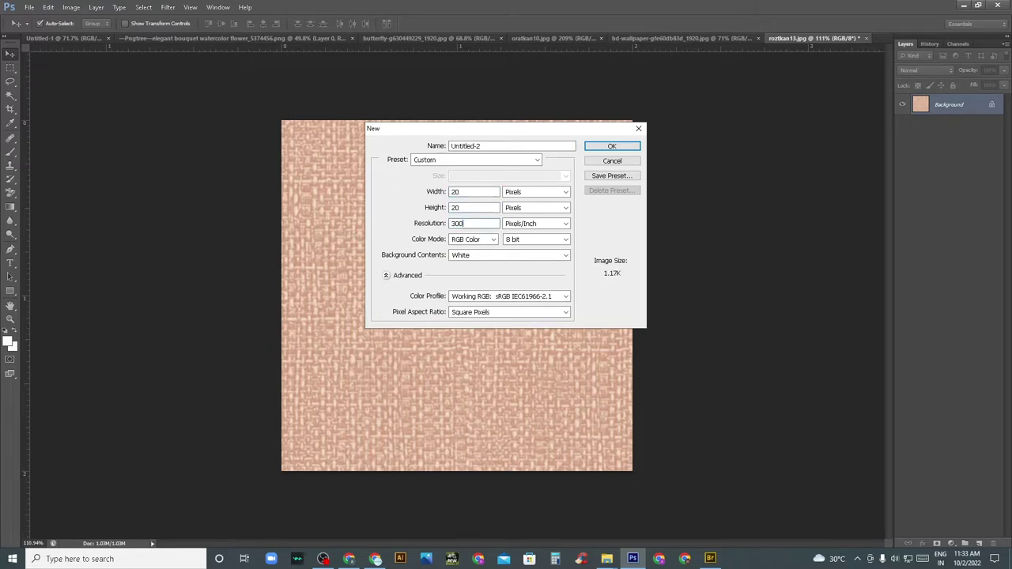
key("Return")
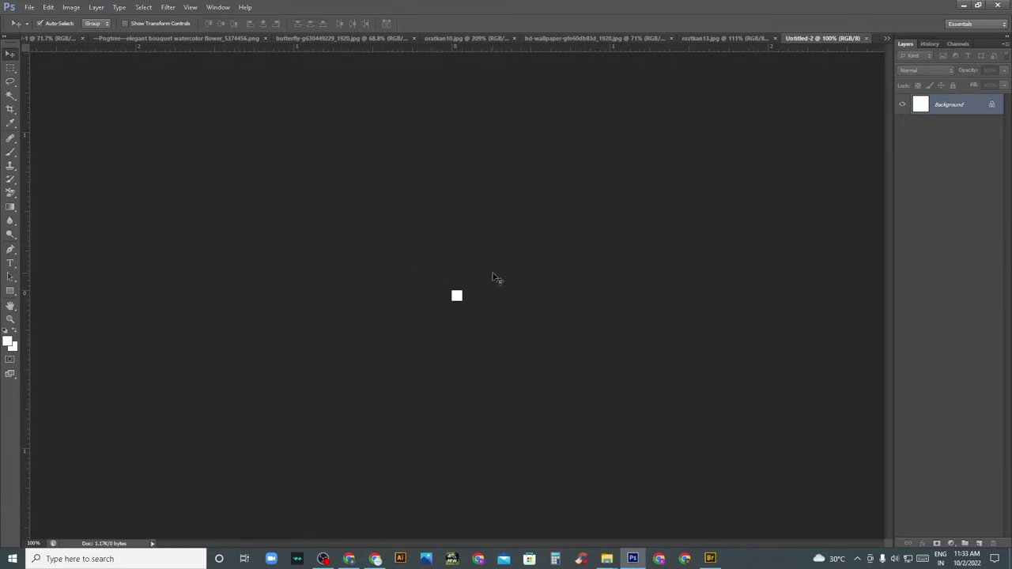
- Change the new document's image width to 10 and fit the canvas on screen
key("ctrl+alt+i")
key("Tab")
key("Tab")
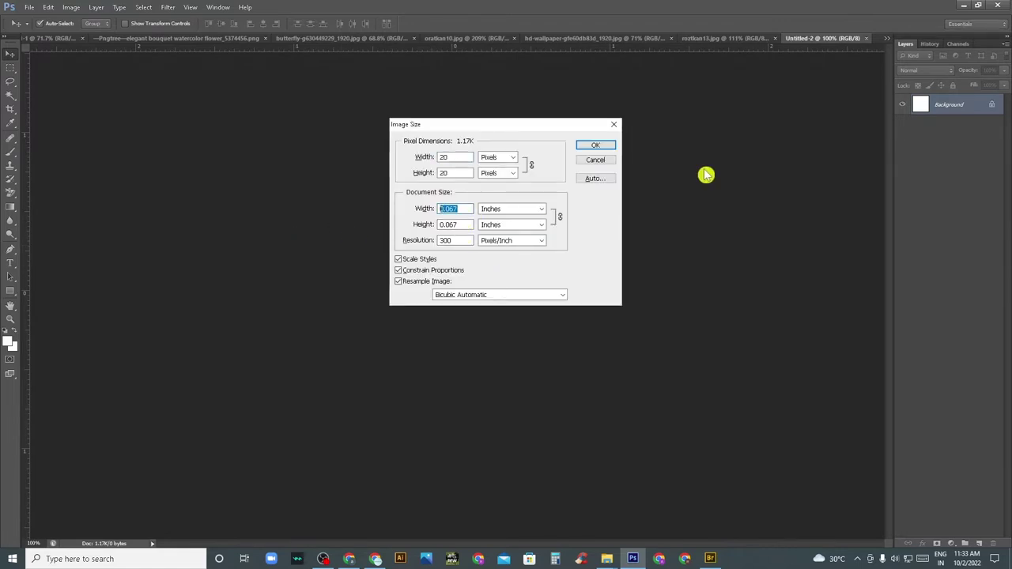
type("10")
key("Tab")
key("Return")
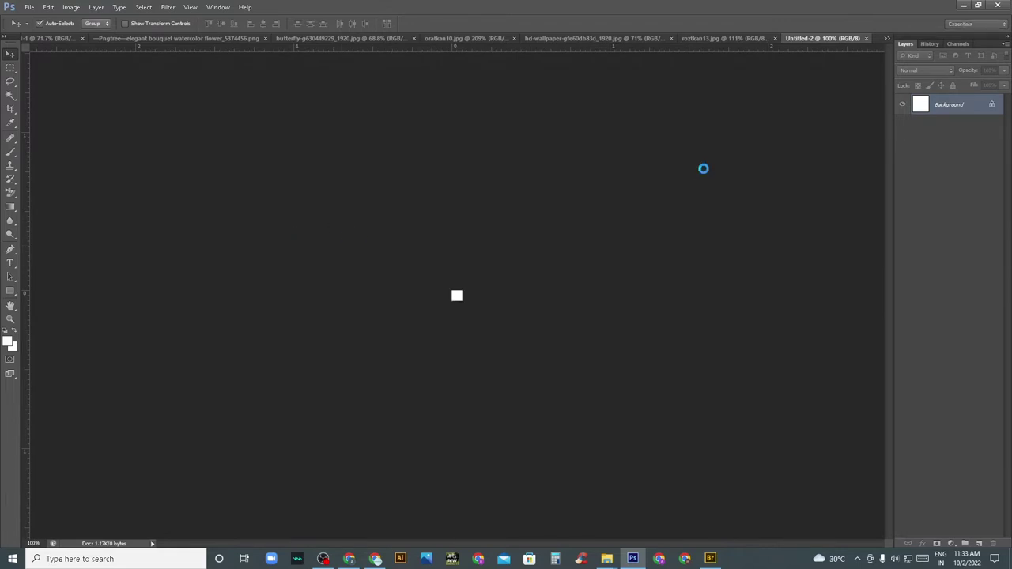
right_click(366, 283)
left_click(376, 285)
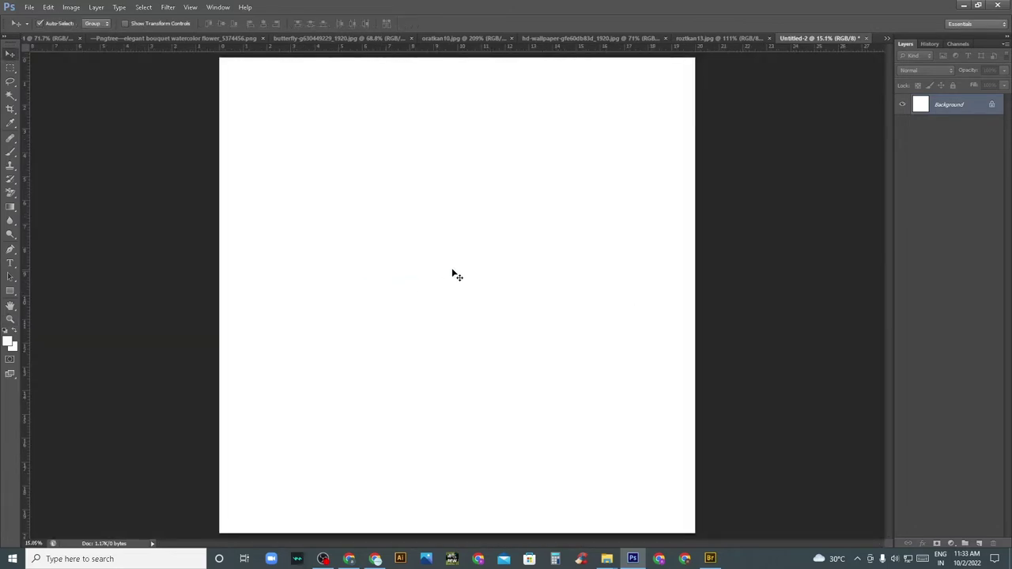
- Add a Pattern Fill layer using the linen texture pattern
left_click(951, 543)
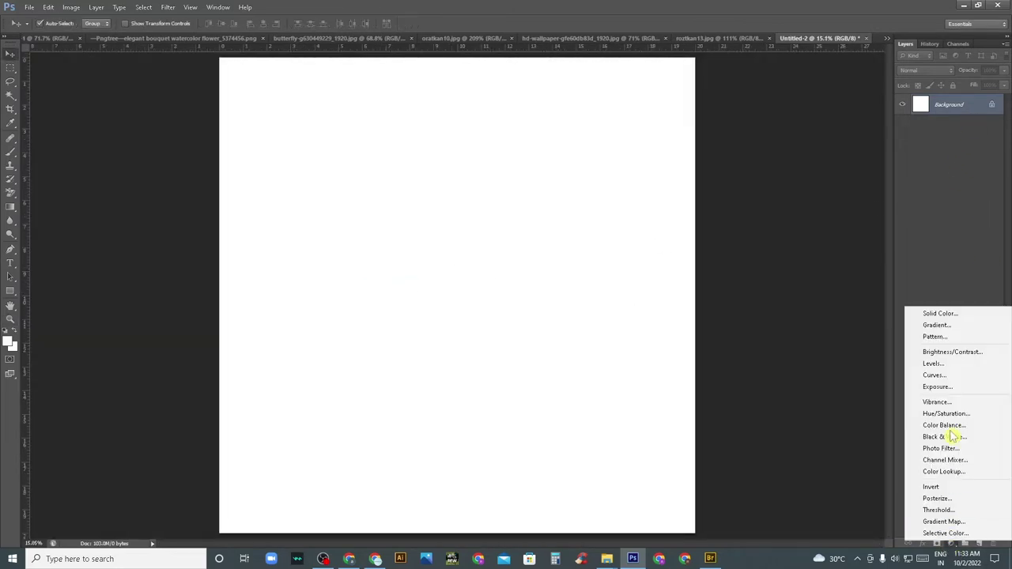
left_click(935, 336)
left_click(573, 187)
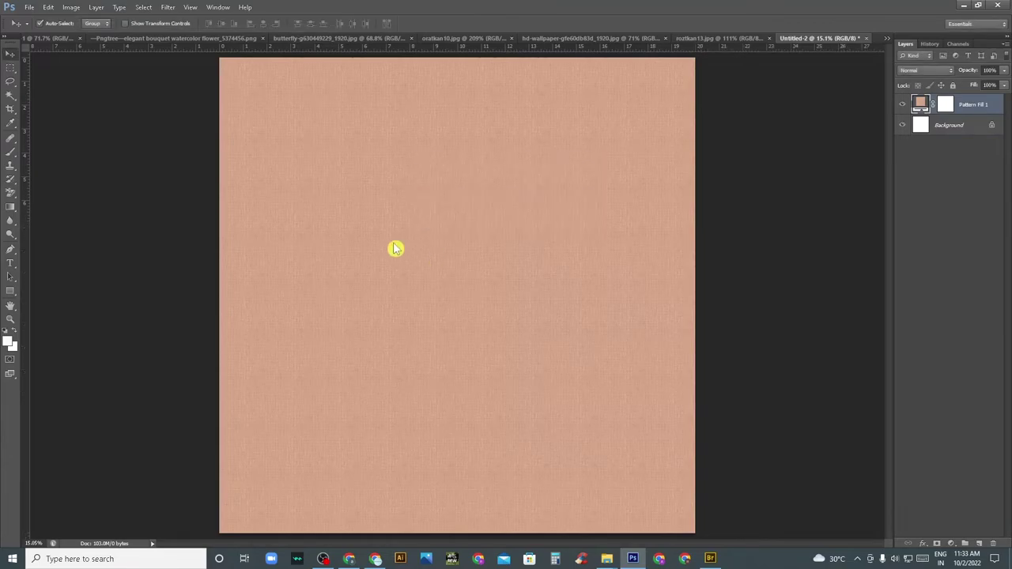
- Zoom in to inspect the pattern tiling, view at print size, then minimize Photoshop
key("z")
mouse_move(393, 245)
left_mouse_down()
mouse_move(442, 324)
mouse_move(486, 331)
left_mouse_up()
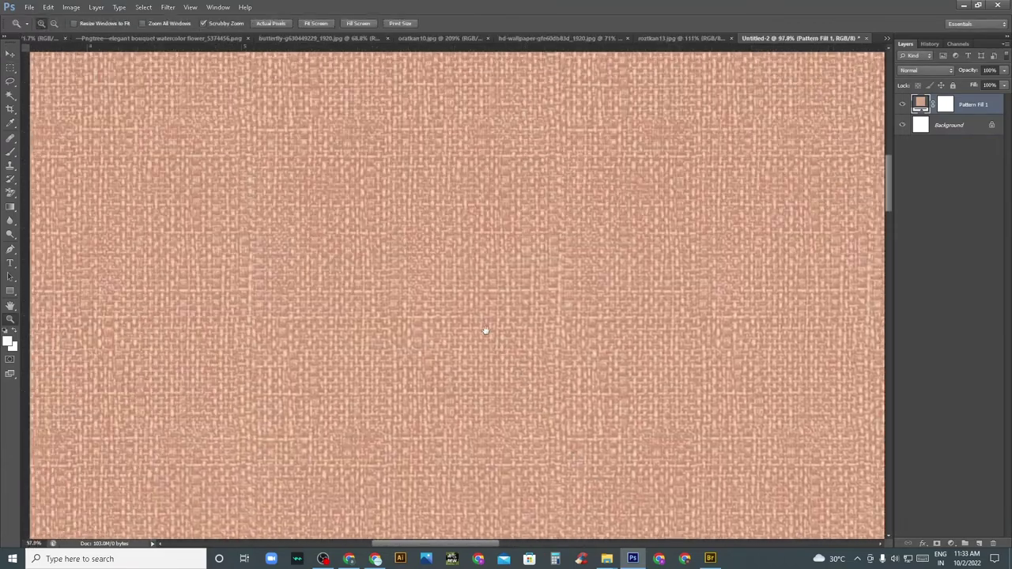
left_click_drag(317, 165, 421, 254)
left_click_drag(197, 160, 323, 255)
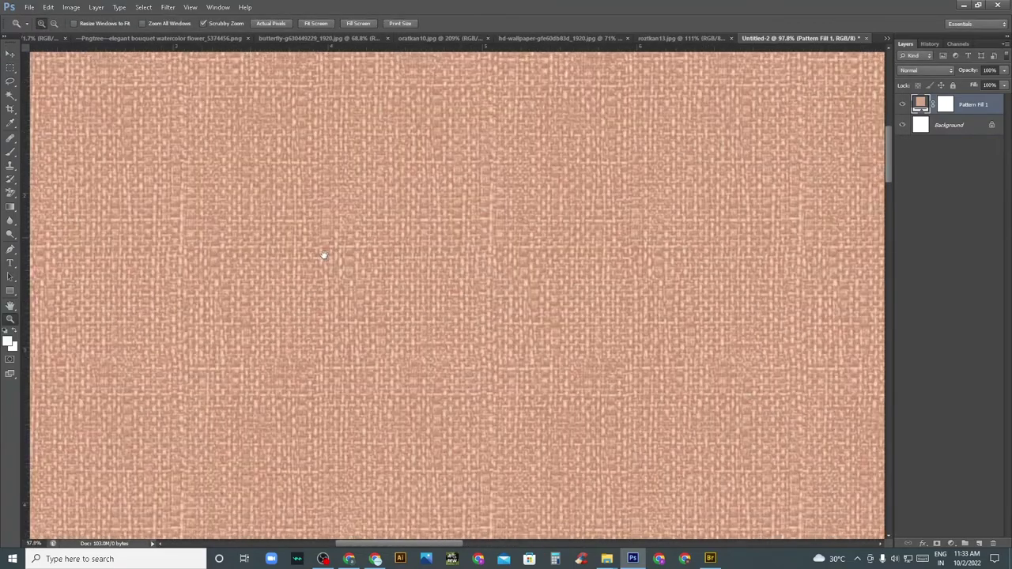
mouse_move(316, 186)
left_mouse_down()
mouse_move(303, 257)
mouse_move(372, 326)
mouse_move(385, 250)
left_mouse_up()
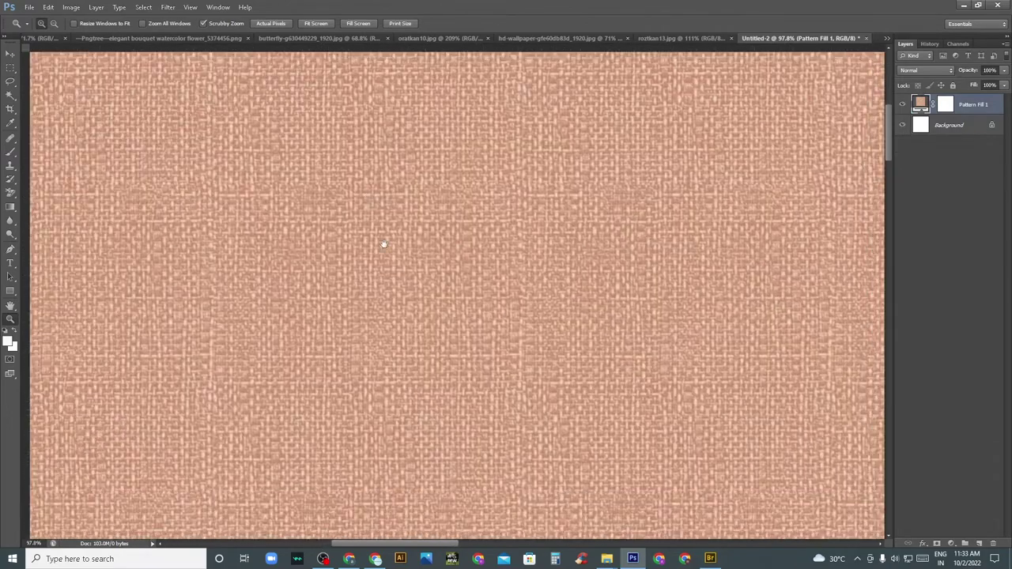
left_click_drag(495, 262, 552, 357)
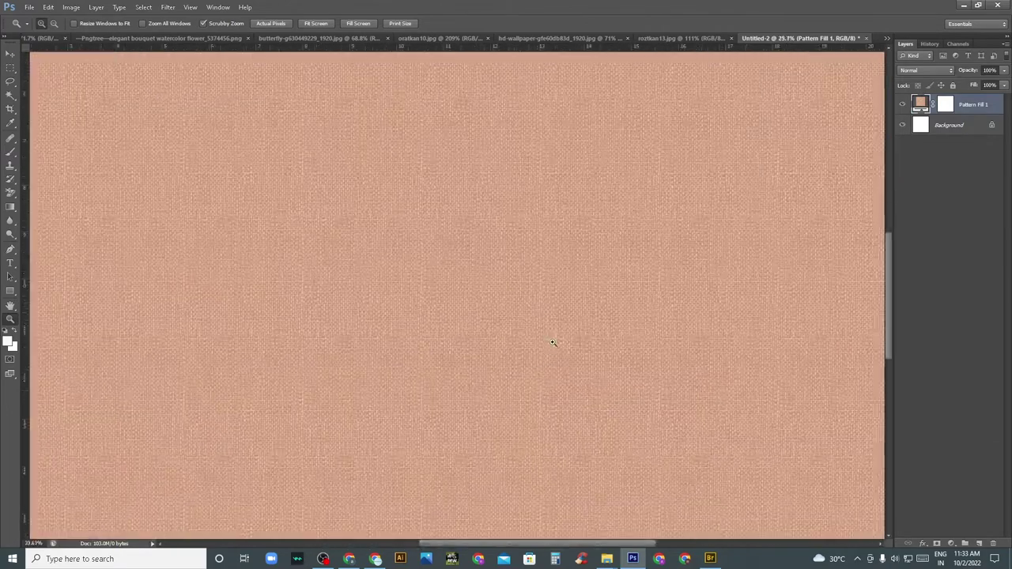
mouse_move(387, 255)
left_mouse_down()
mouse_move(592, 301)
mouse_move(534, 294)
left_mouse_up()
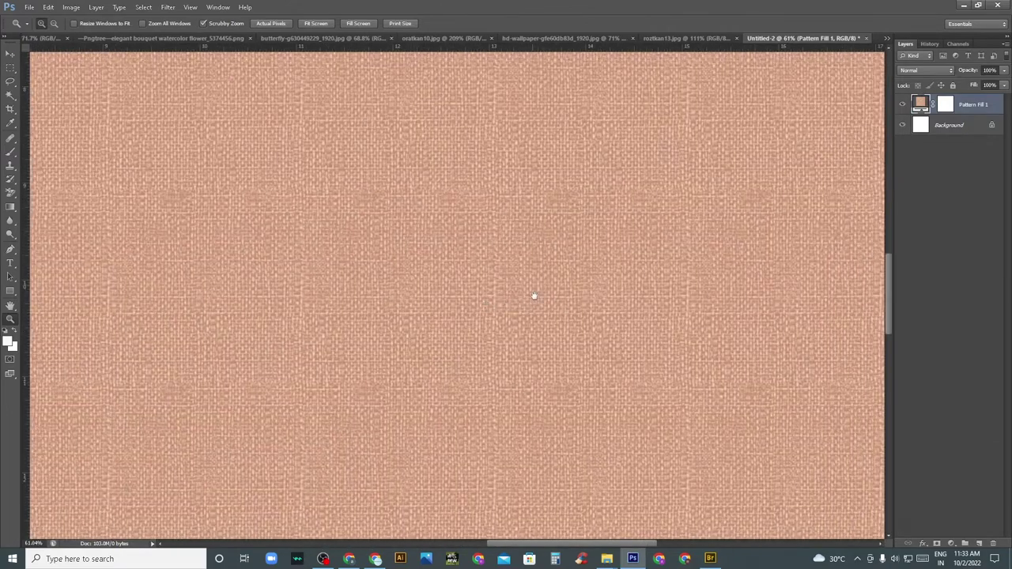
right_click(490, 276)
left_click(524, 304)
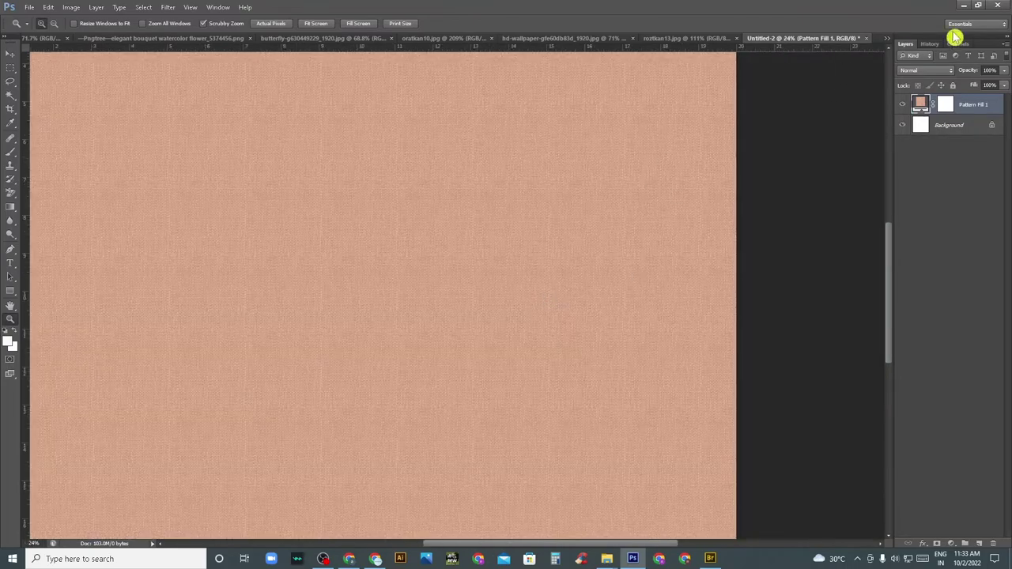
left_click(968, 7)
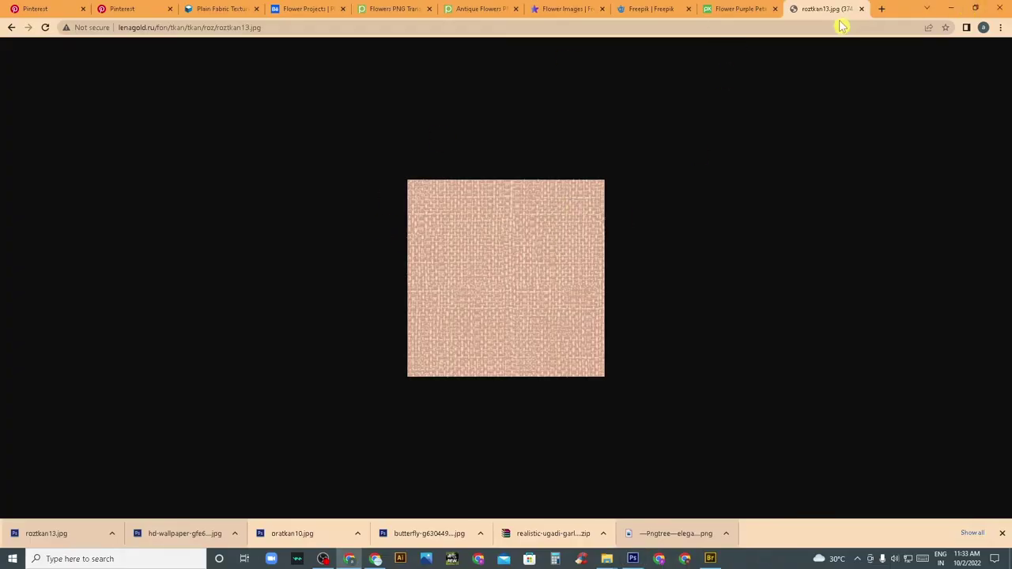
- Open Shutterstock's flower results in a new tab, clear the search term and dismiss the AI prompt
left_click(876, 10)
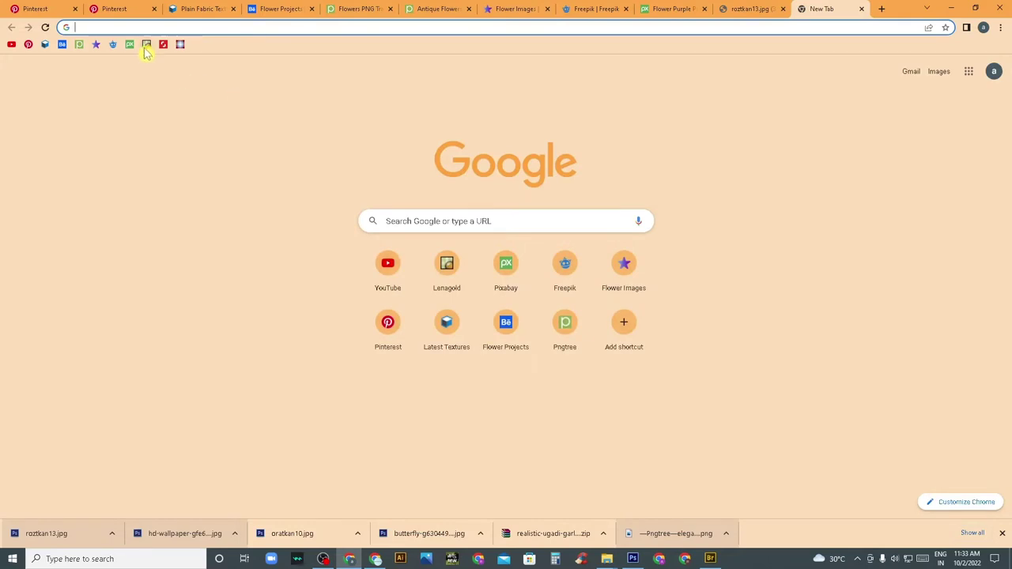
left_click(163, 45)
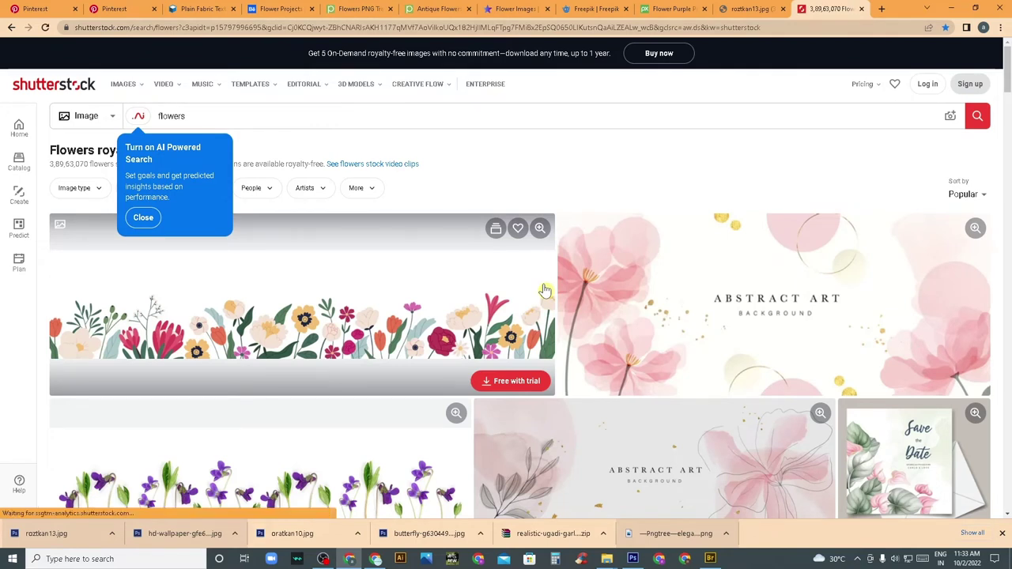
left_click_drag(242, 117, 151, 115)
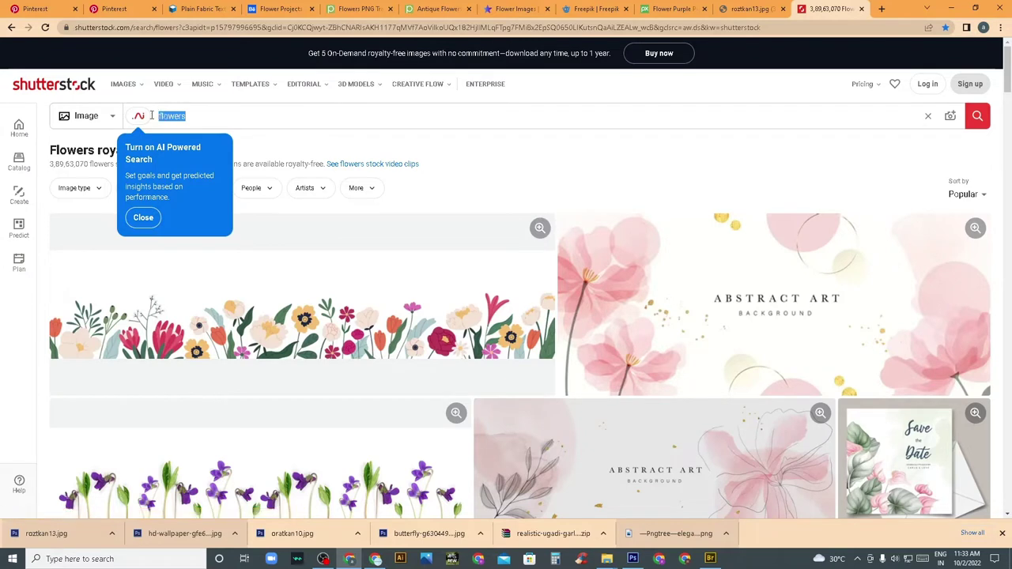
key("BackSpace")
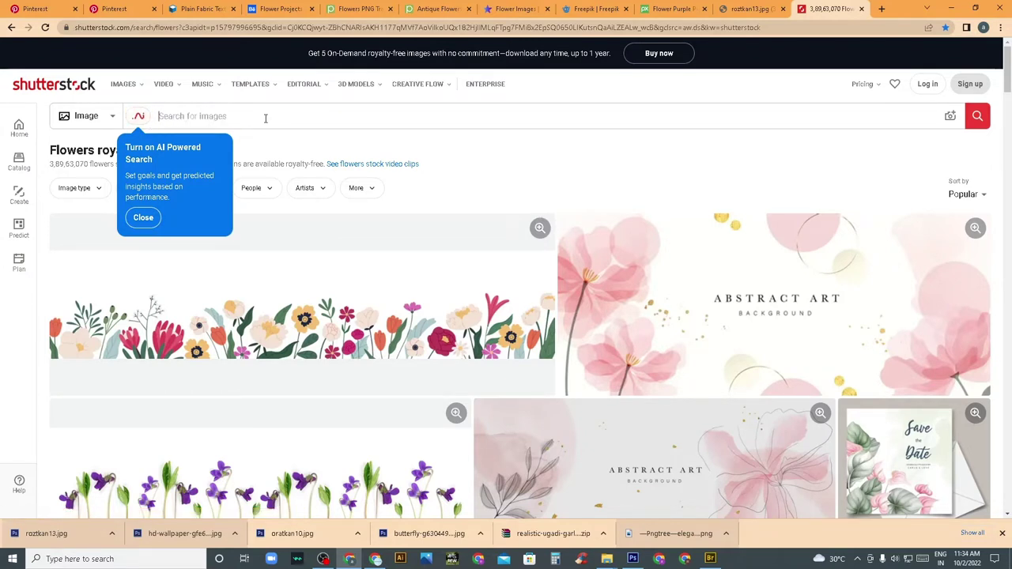
left_click(143, 218)
- Scroll the results and open the watercolour floral illustration set
scroll(343, 237, "down", 1)
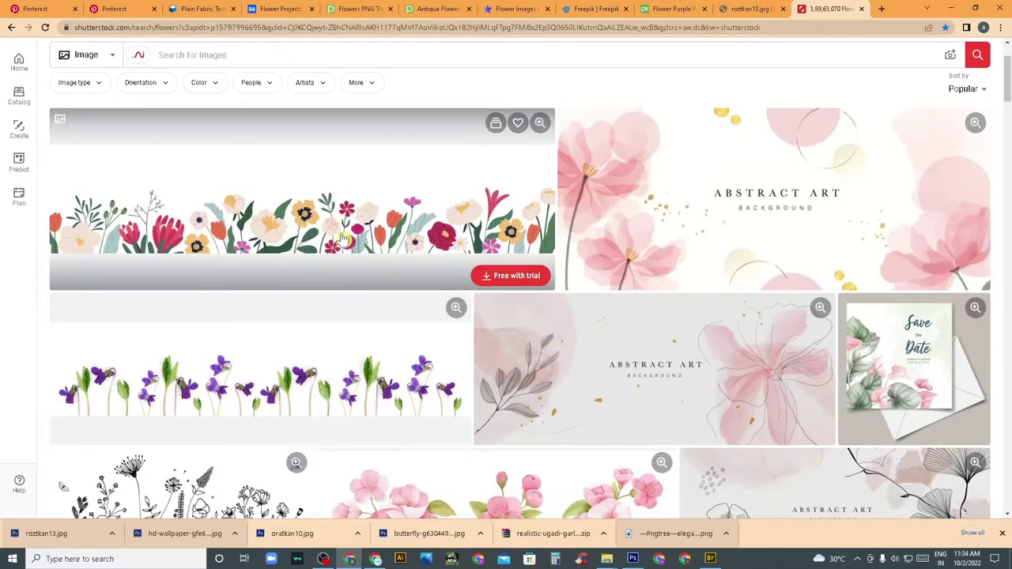
scroll(342, 237, "down", 4)
scroll(204, 325, "down", 2)
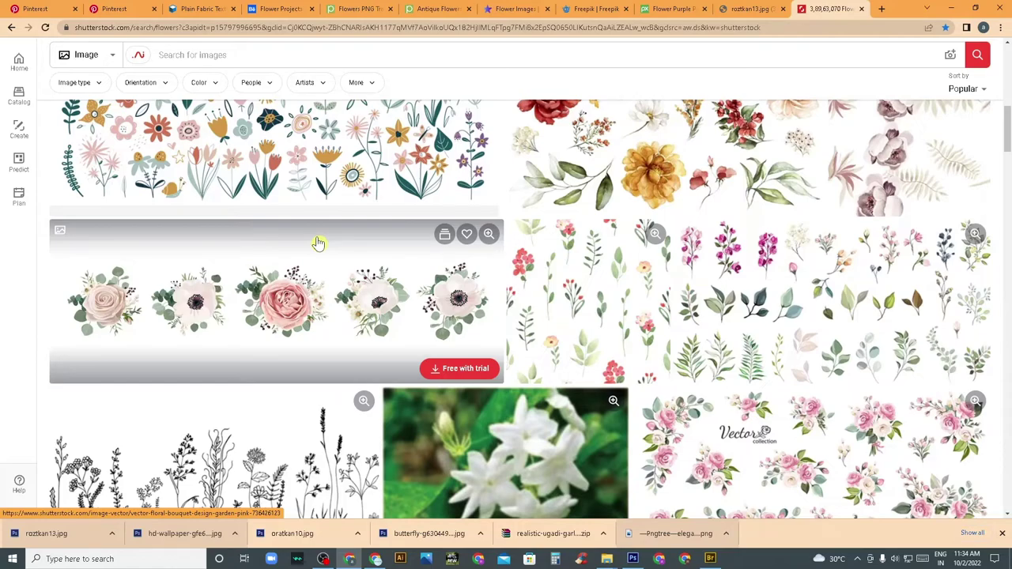
scroll(317, 245, "down", 3)
scroll(264, 314, "down", 3)
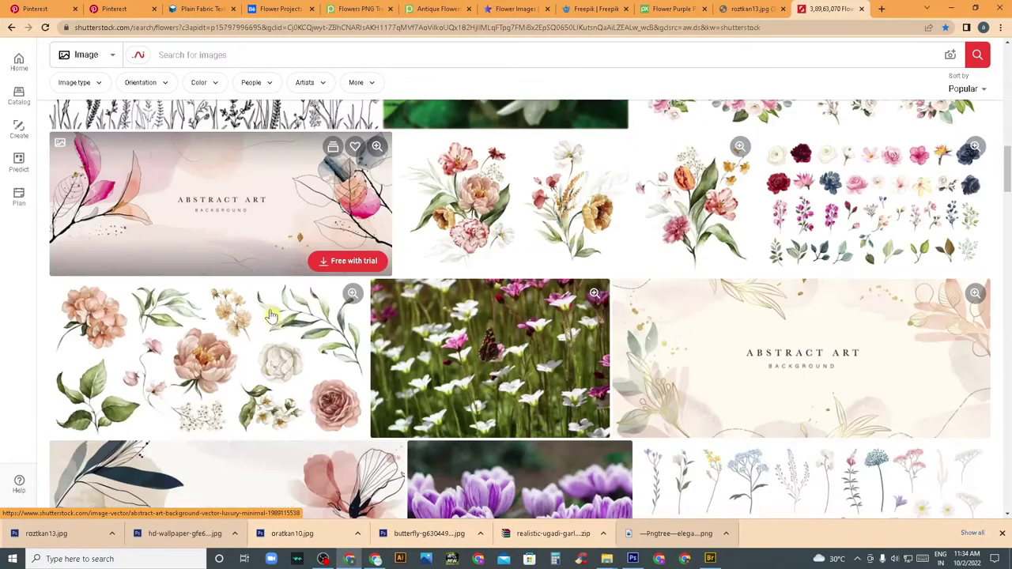
left_click(238, 196)
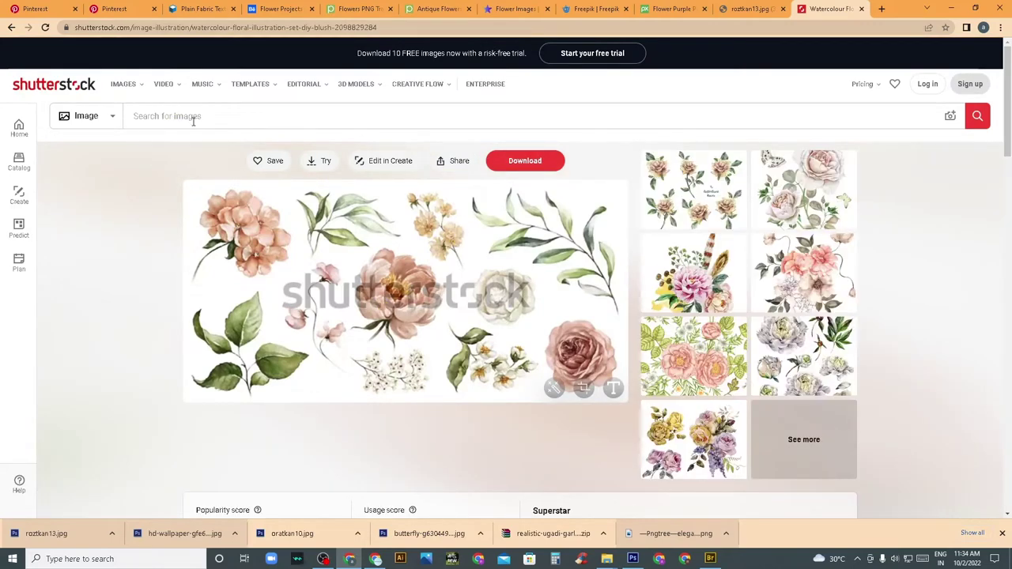
- Enlarge the floral set preview, close it again, and copy the page's web address
left_click(343, 257)
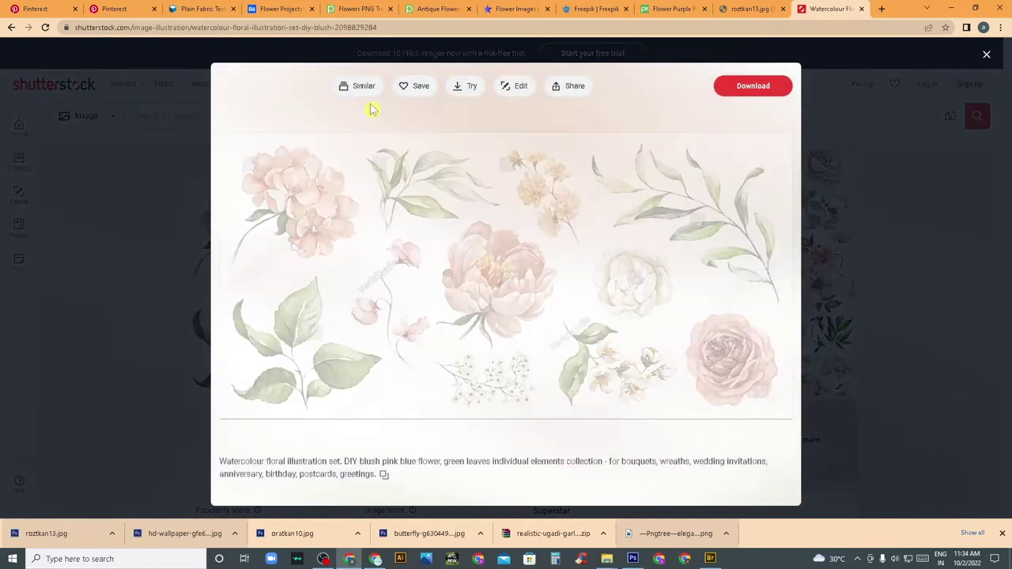
left_click(325, 29)
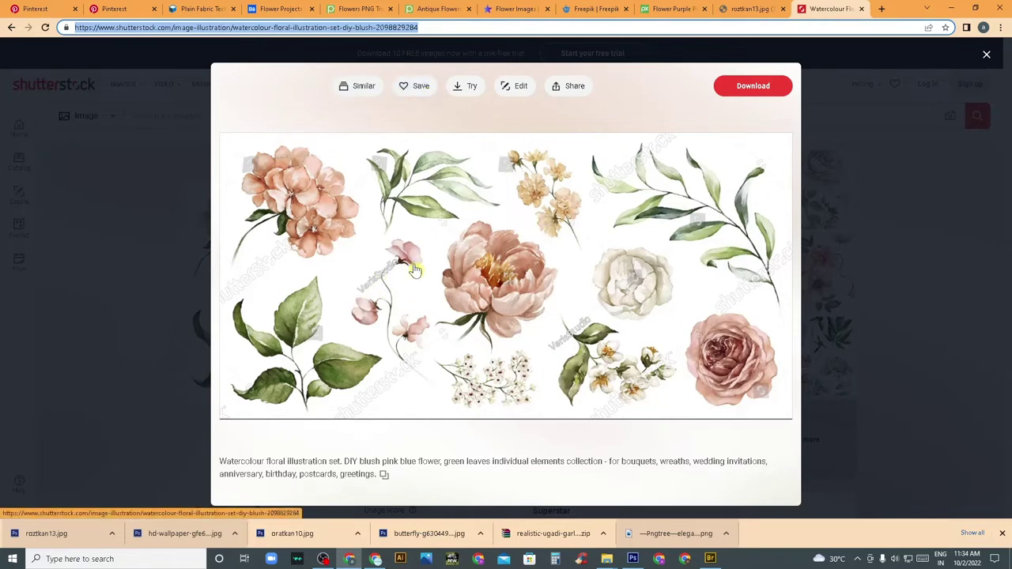
right_click(491, 265)
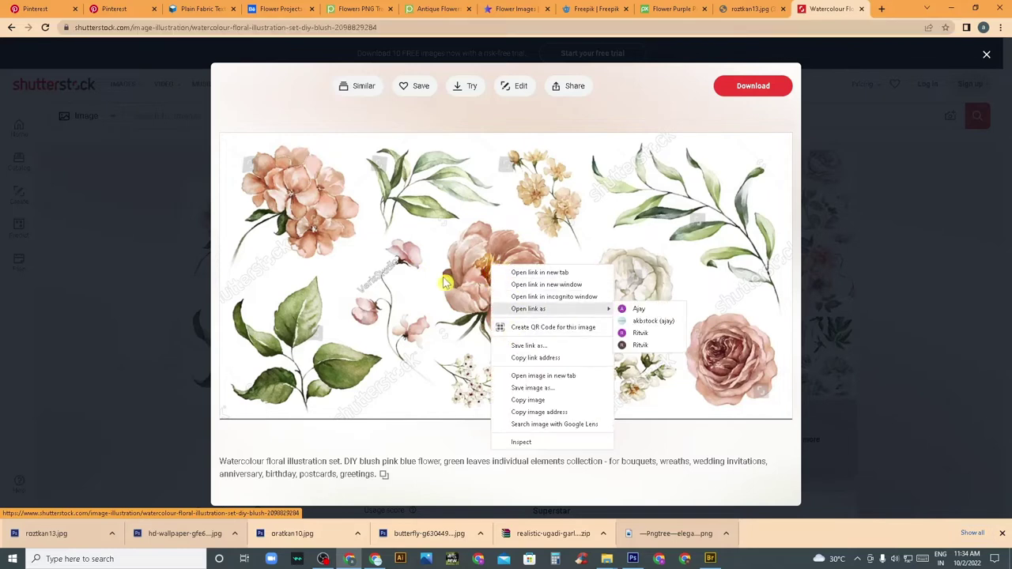
left_click(348, 300)
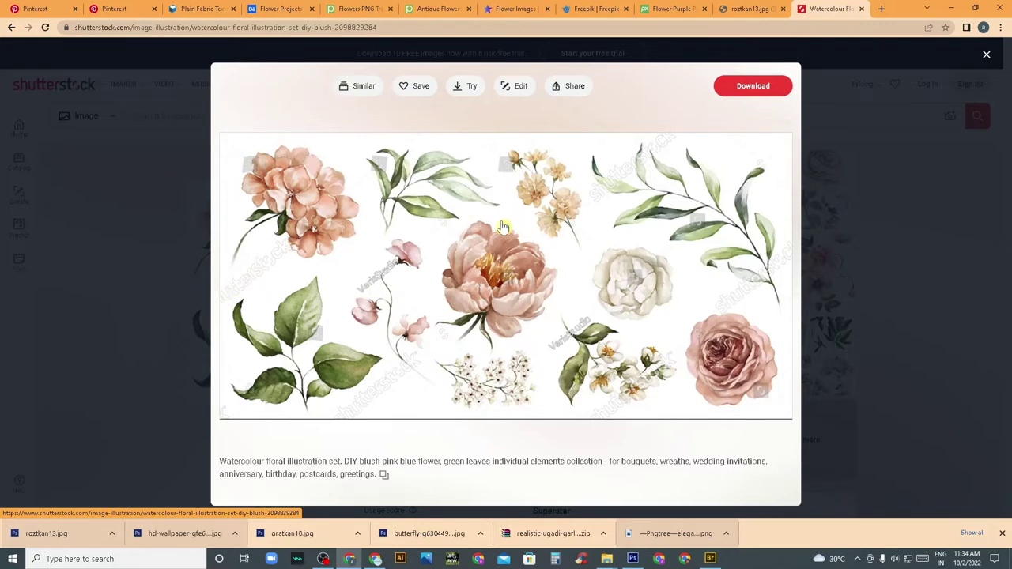
left_click(370, 198)
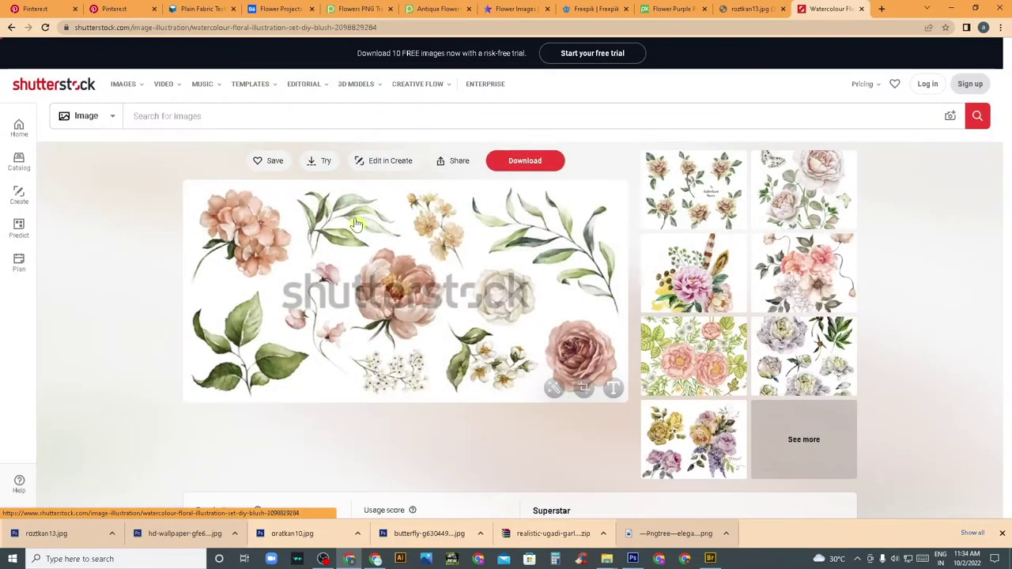
left_click(374, 27)
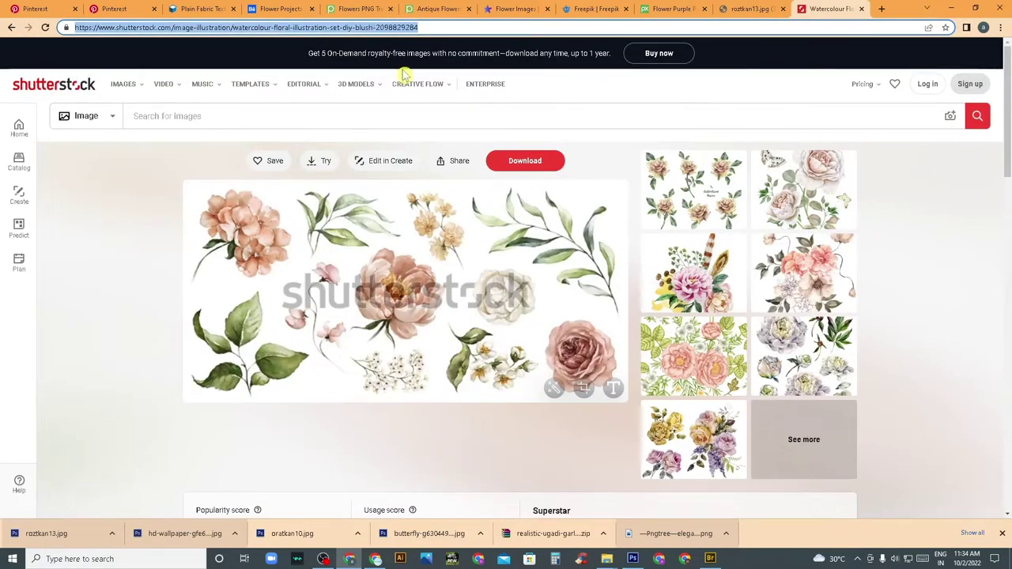
- Load the png.is site in a new tab
left_click(882, 8)
left_click(398, 28)
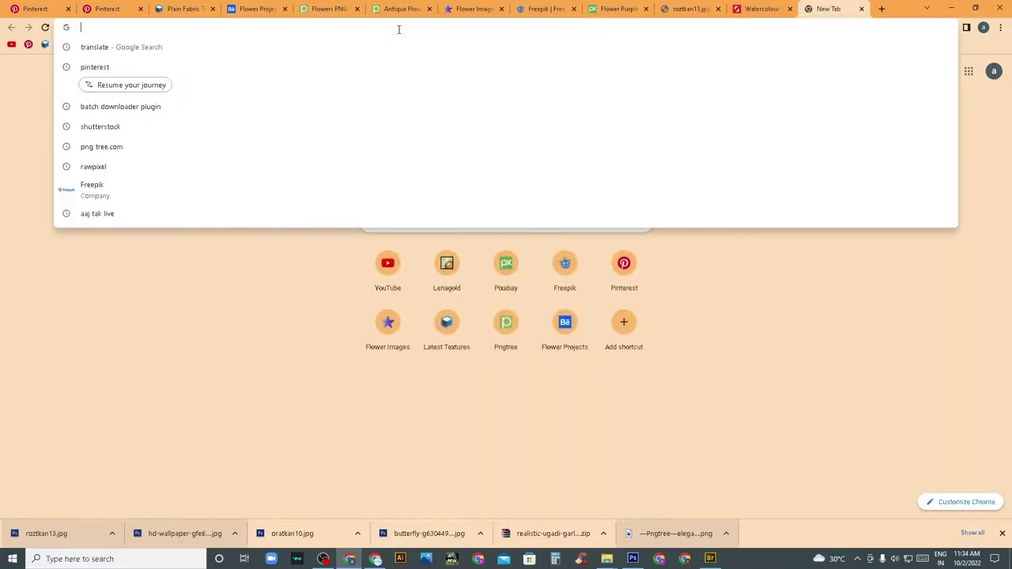
type("png")
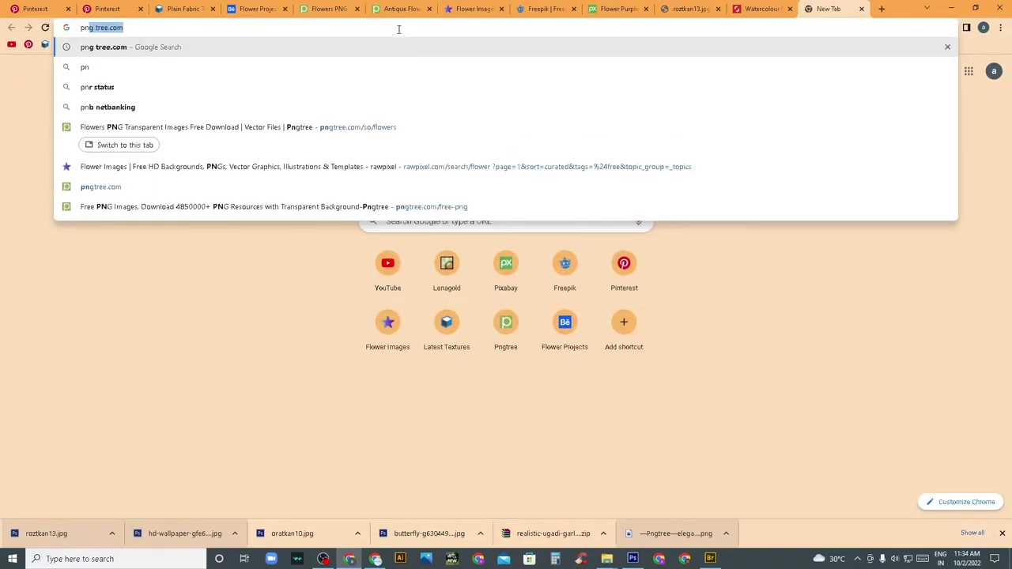
type(".is")
key("Return")
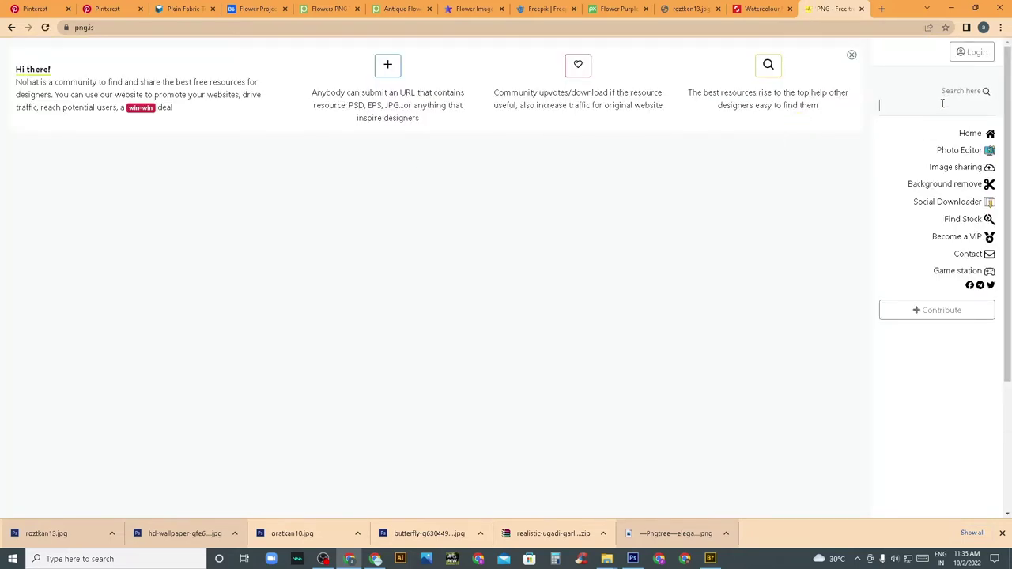
- Search png.is for the pasted Shutterstock link, follow the login prompt, then open a new tab
key("ctrl+v")
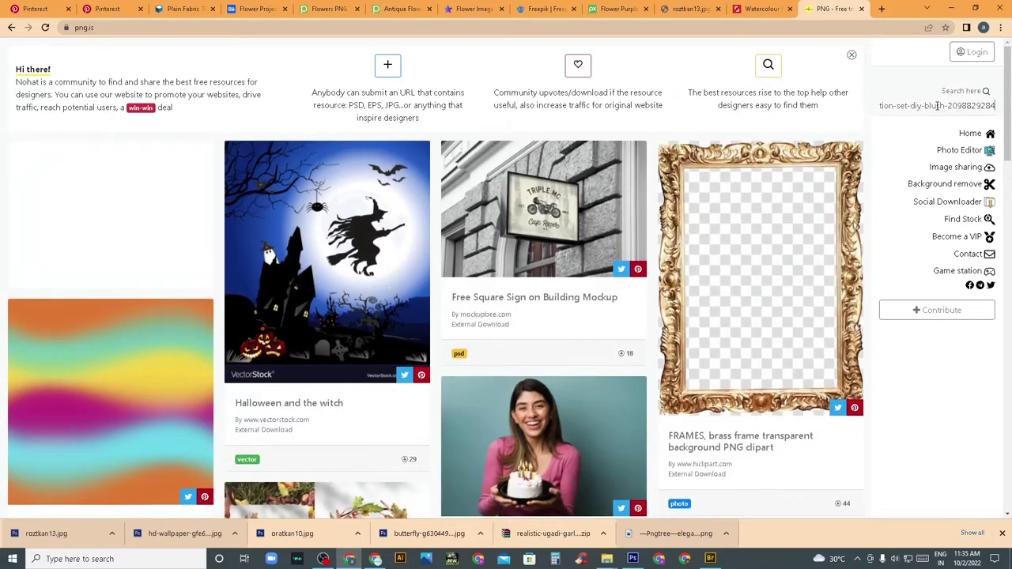
key("Return")
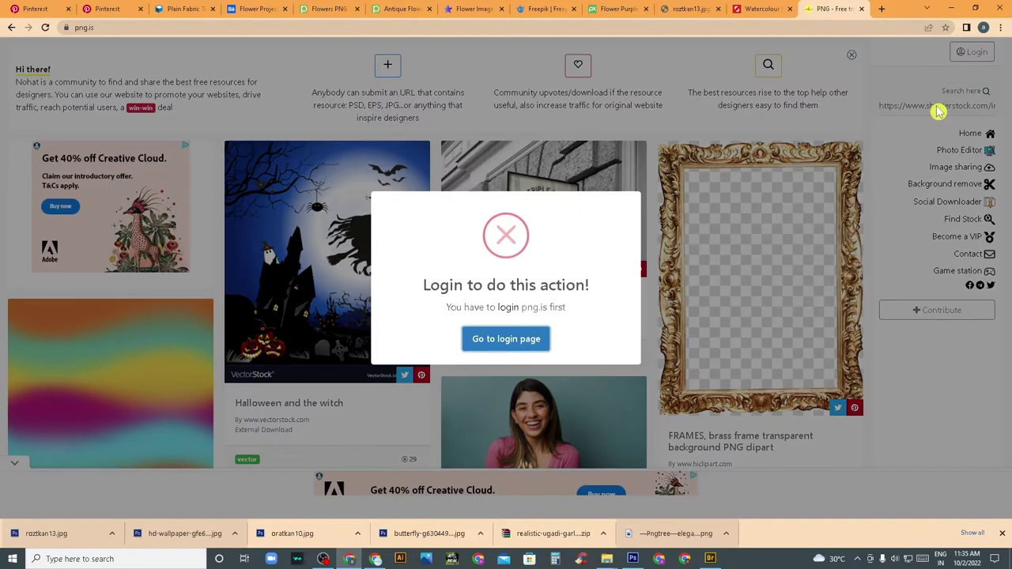
left_click(521, 343)
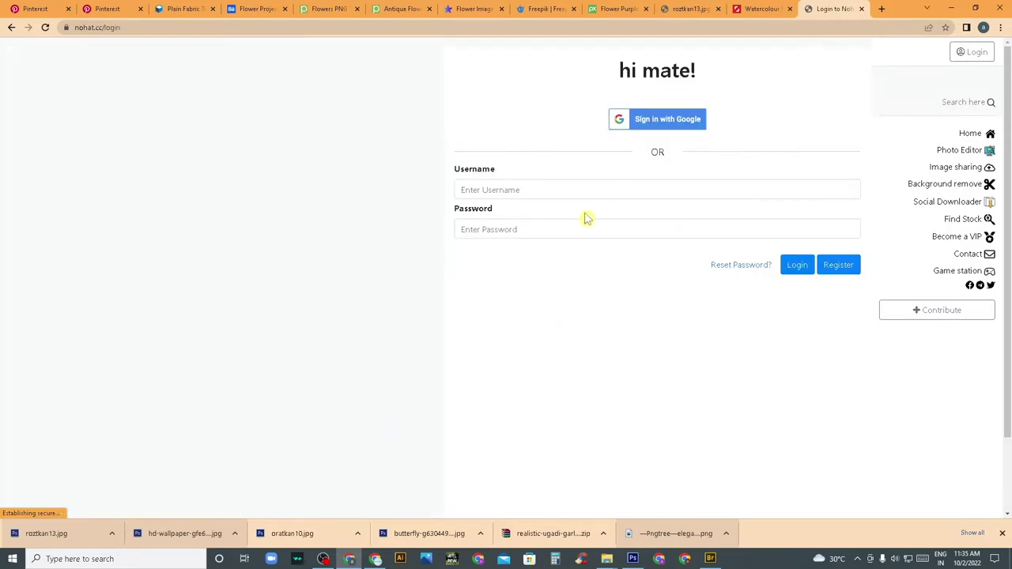
left_click(882, 10)
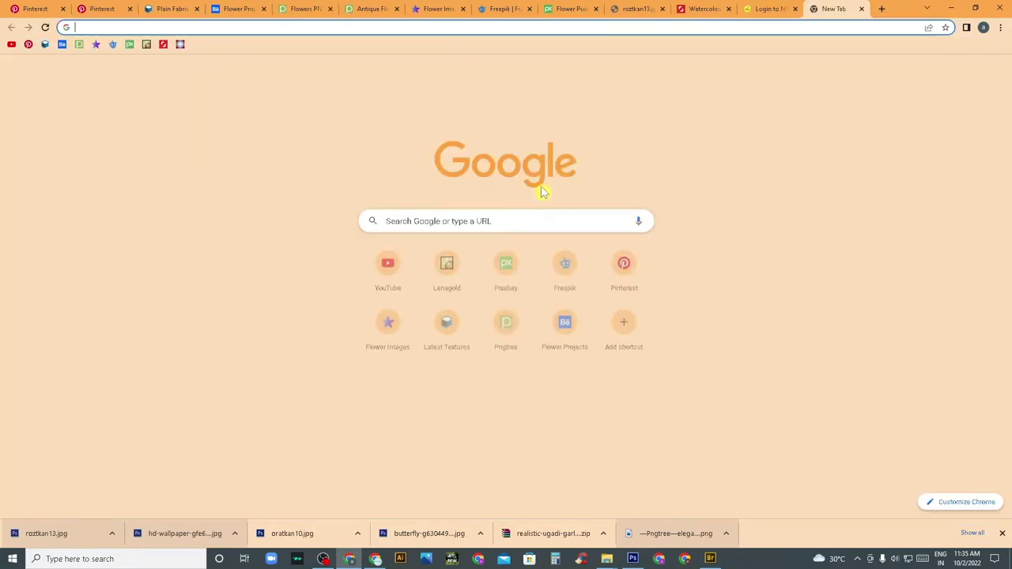
- Open the saved png.is page, find and view the floral stock image, skipping the ad
left_click(376, 560)
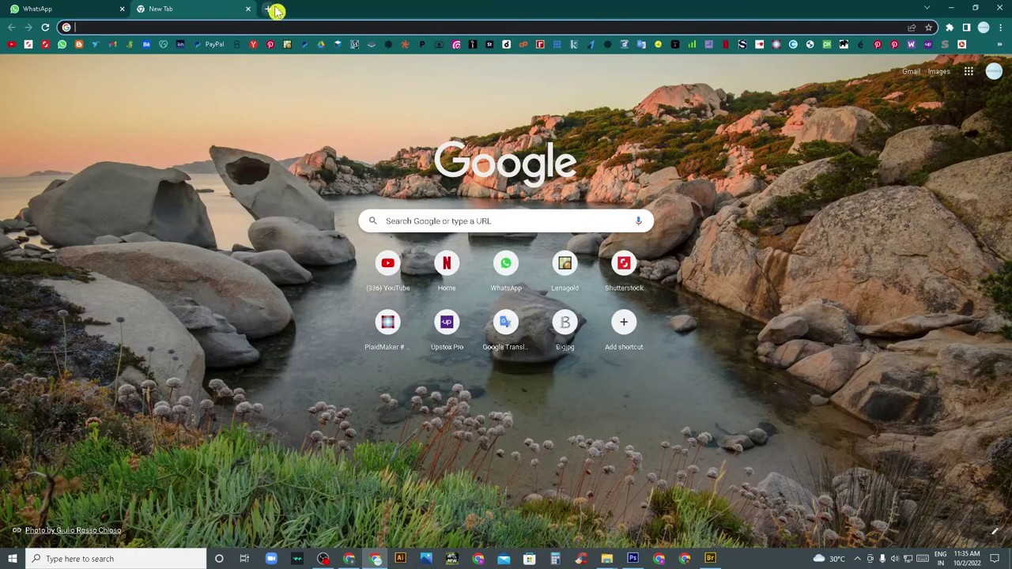
left_click(269, 9)
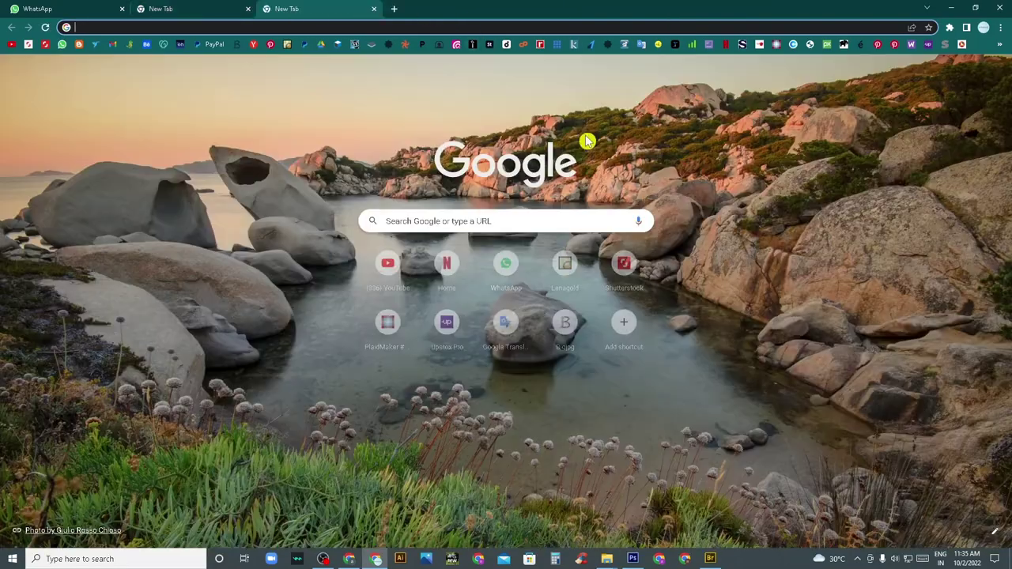
left_click(659, 45)
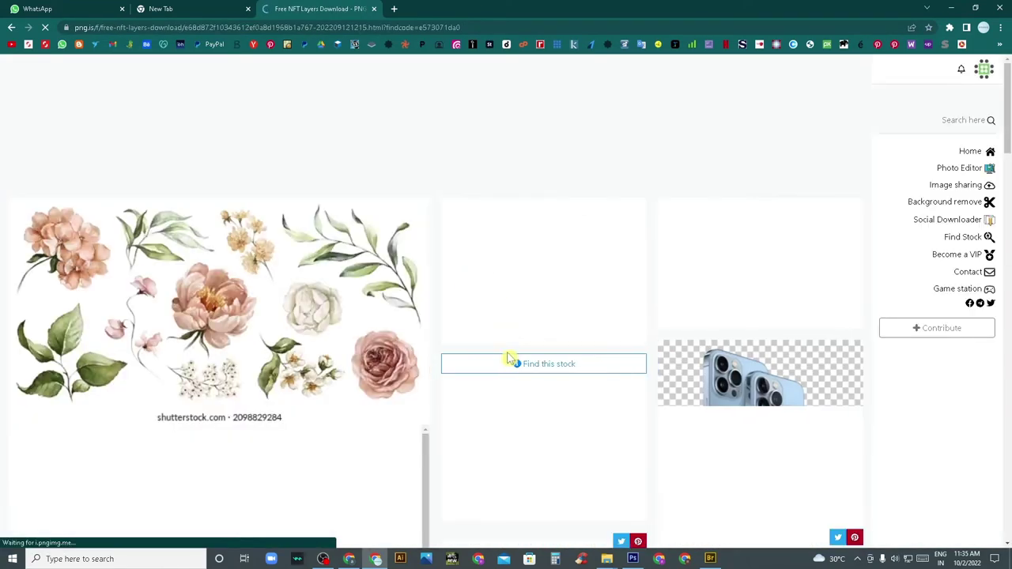
left_click(561, 363)
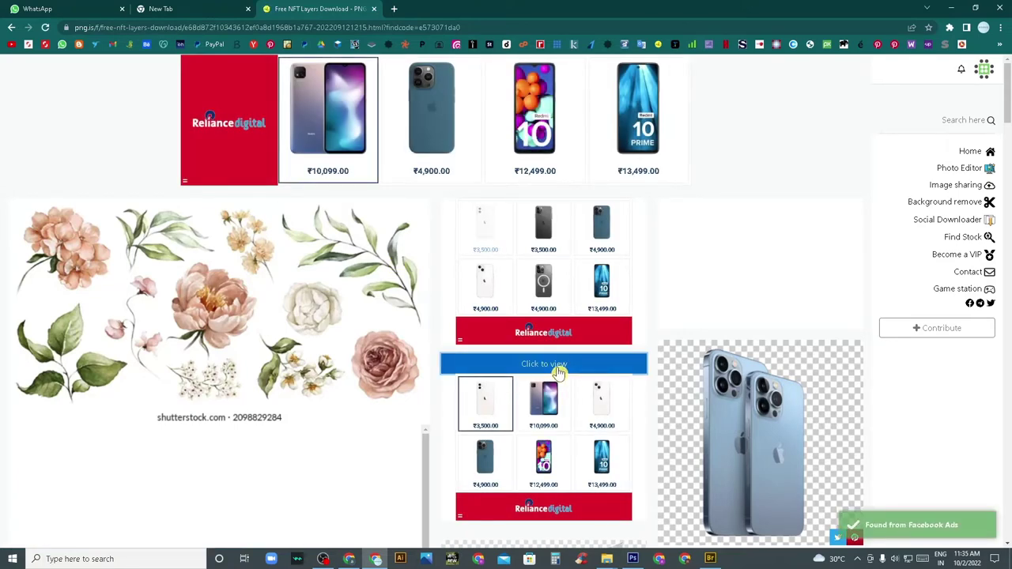
left_click(560, 366)
left_click(461, 267)
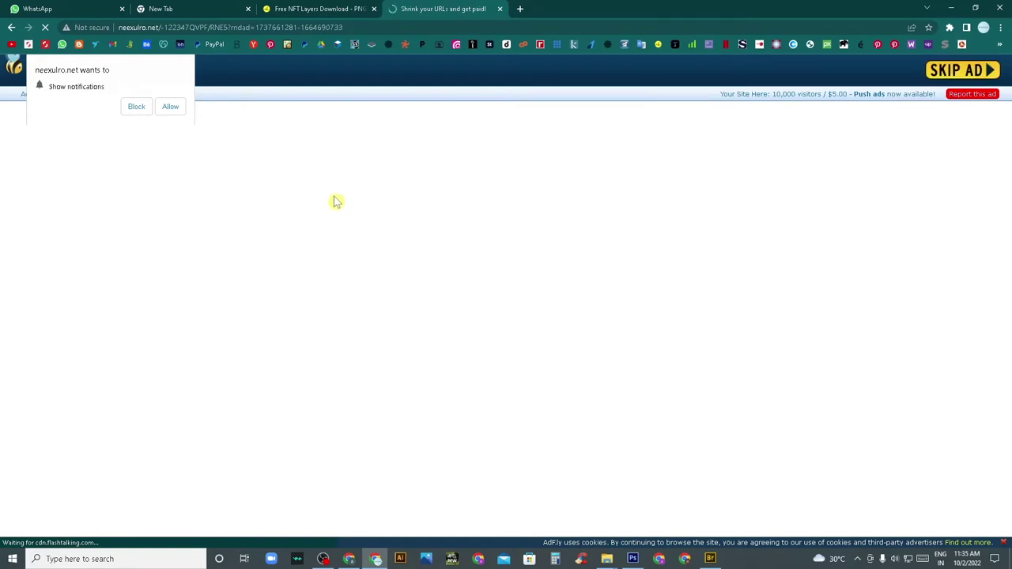
left_click(886, 133)
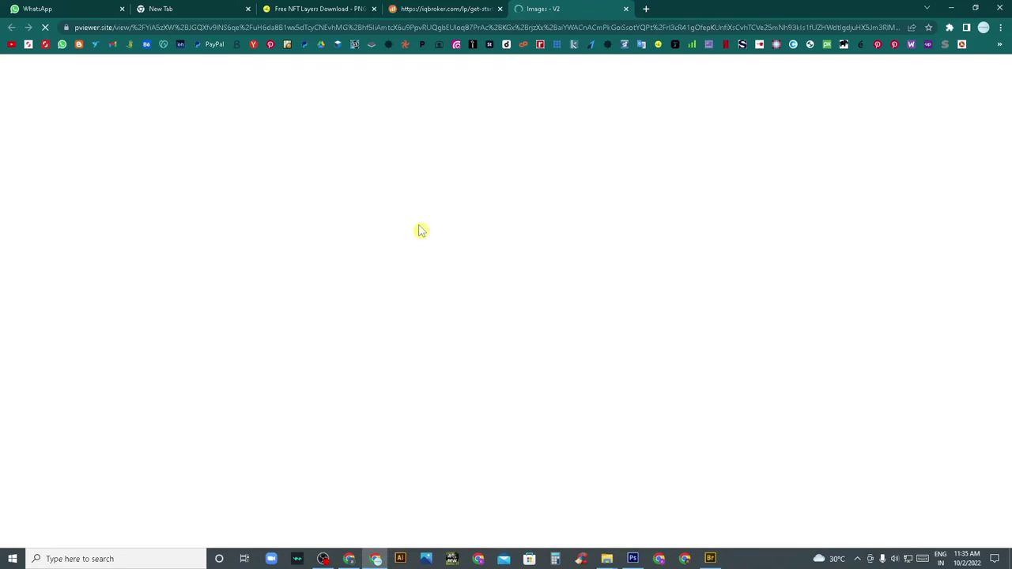
- Close the trading-site and expired-image tabs, leaving a fresh new tab
scroll(323, 305, "down", 4)
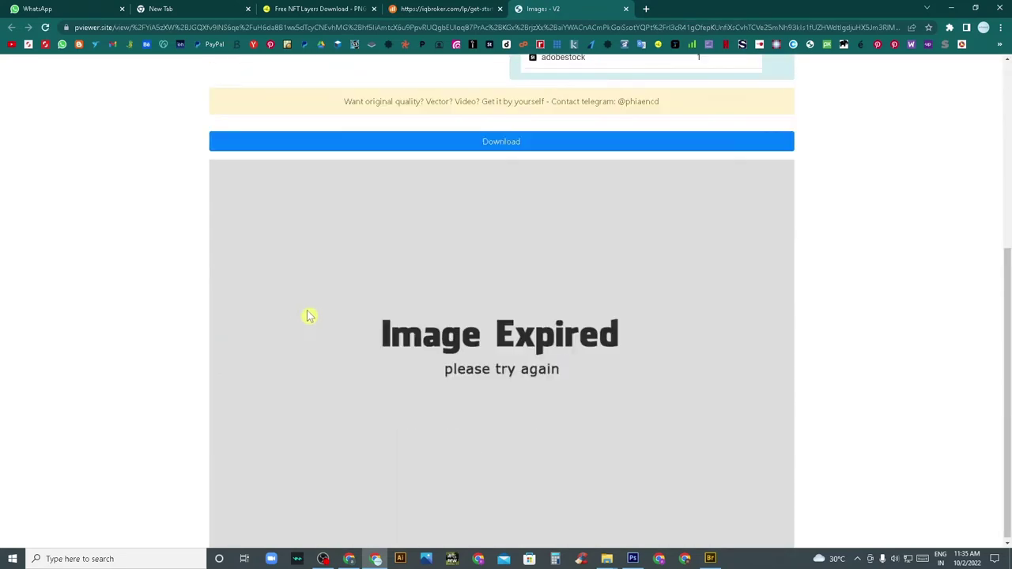
left_click(439, 14)
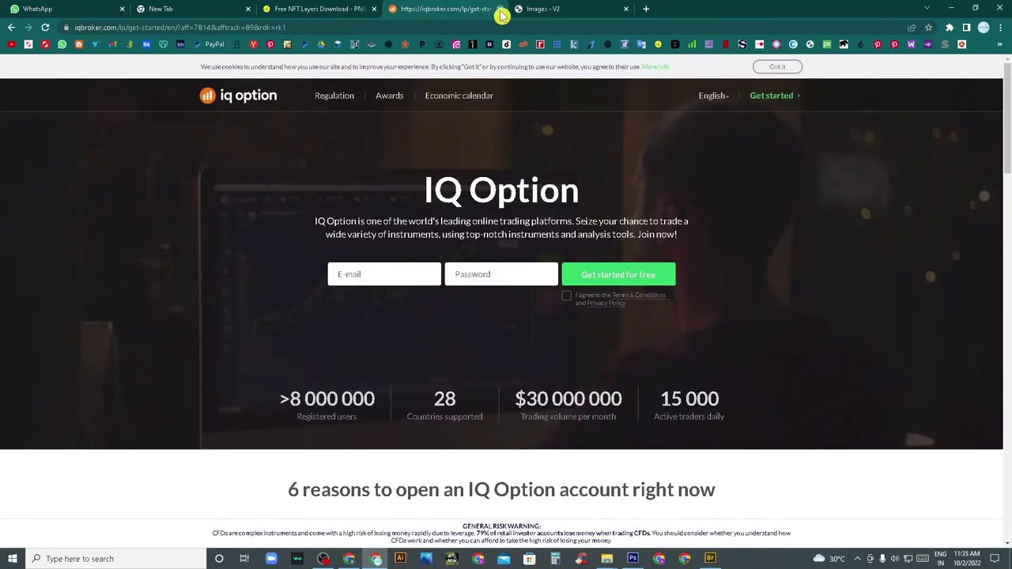
left_click(500, 9)
left_click(500, 8)
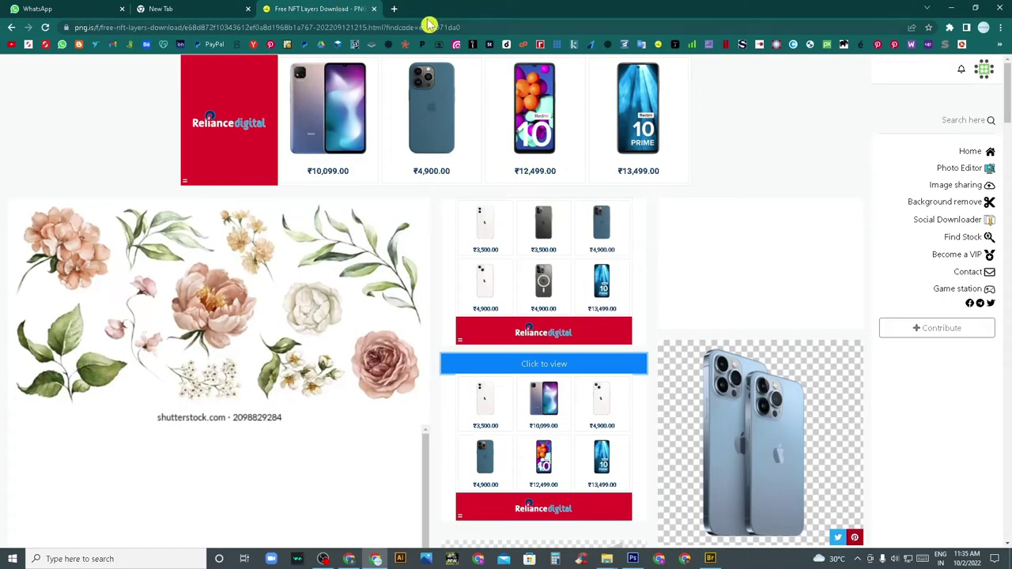
left_click(394, 9)
- Reopen the png.is floral image page, passing the verification and skipping the ad
left_click(372, 8)
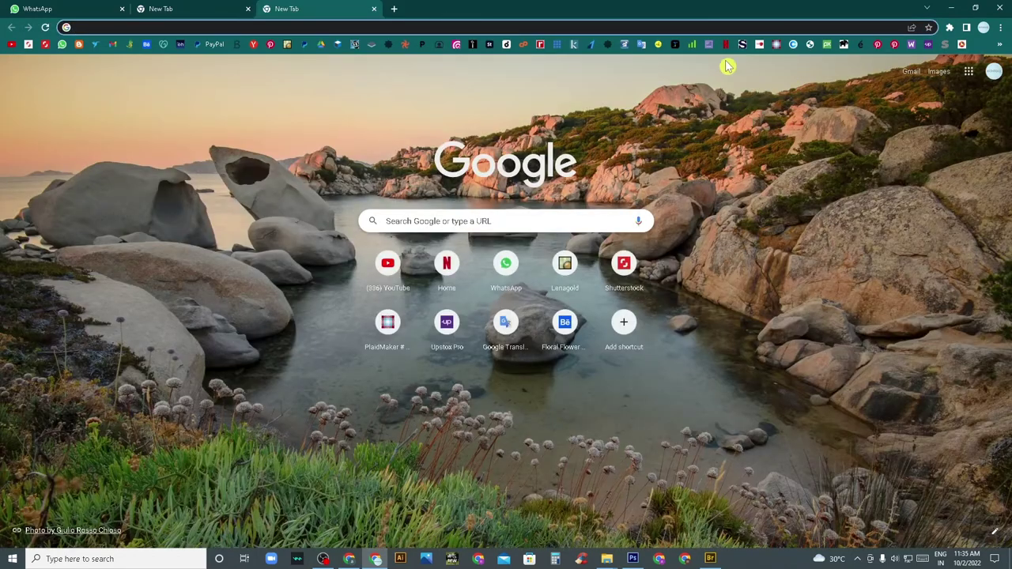
left_click(661, 45)
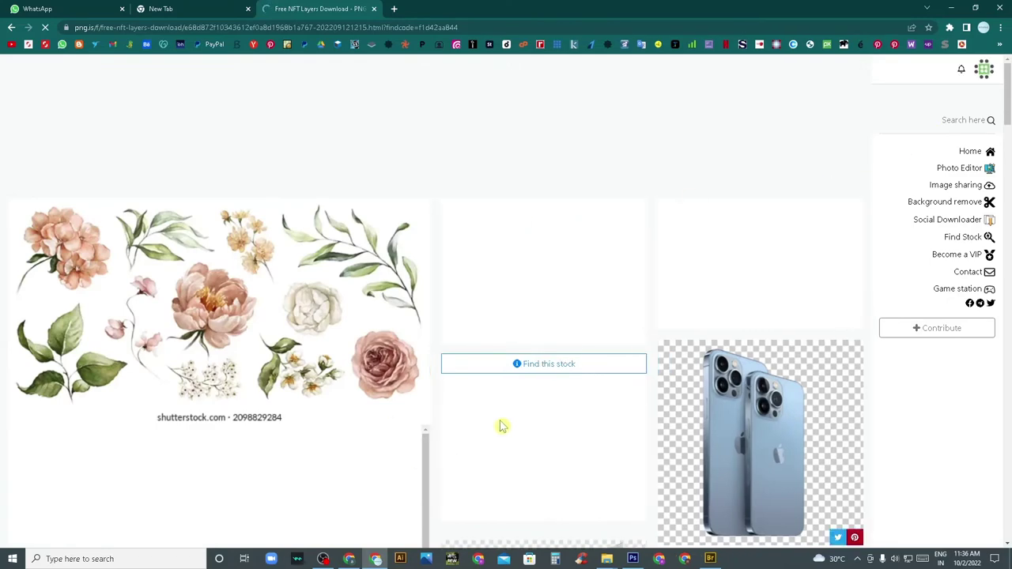
left_click(538, 365)
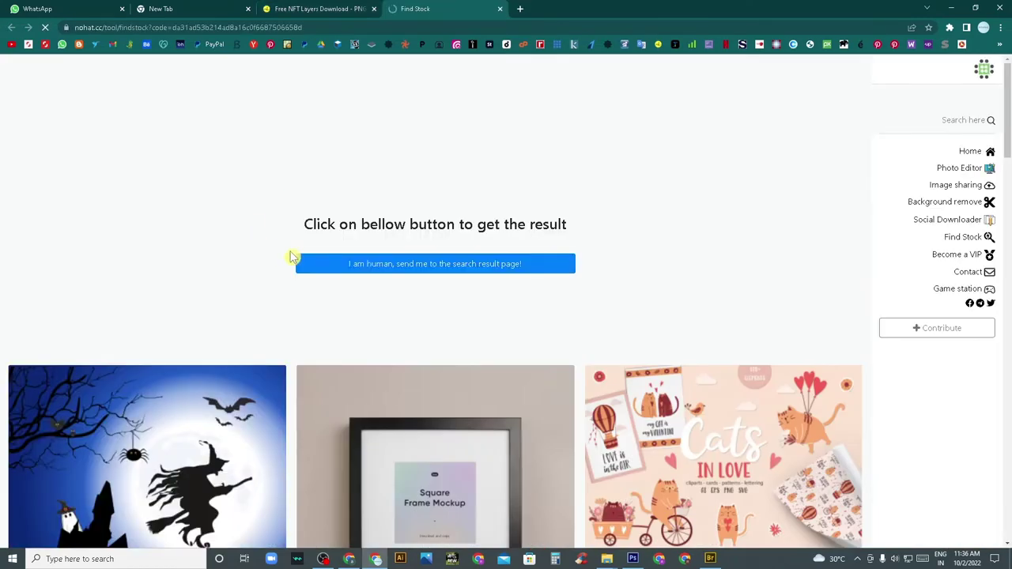
left_click(400, 265)
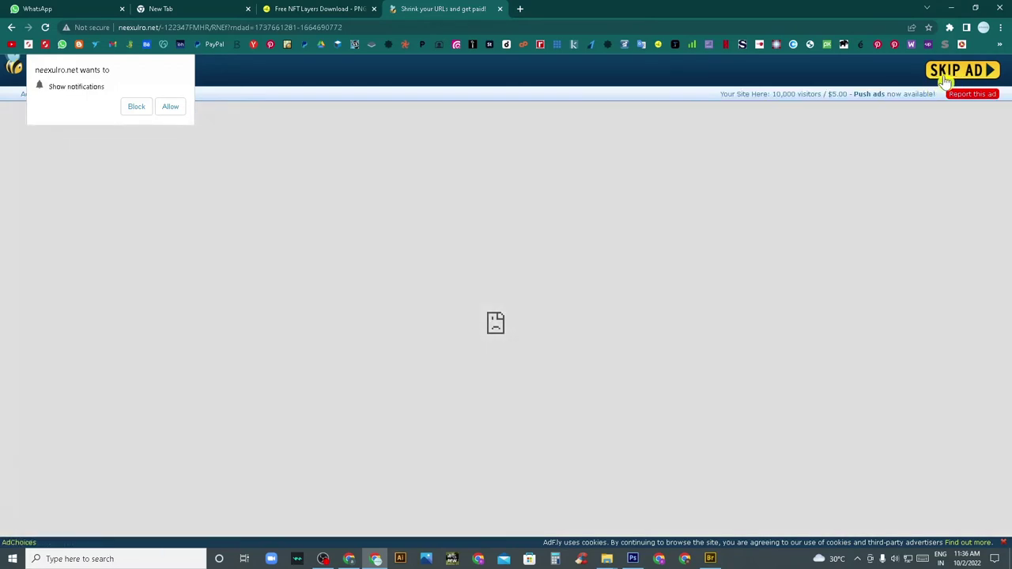
left_click(949, 80)
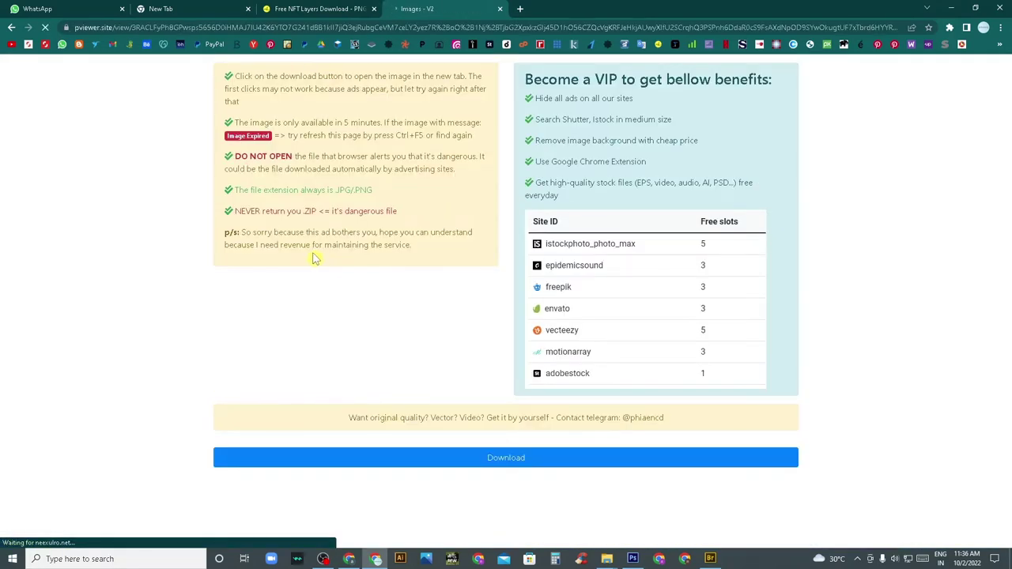
scroll(317, 261, "down", 3)
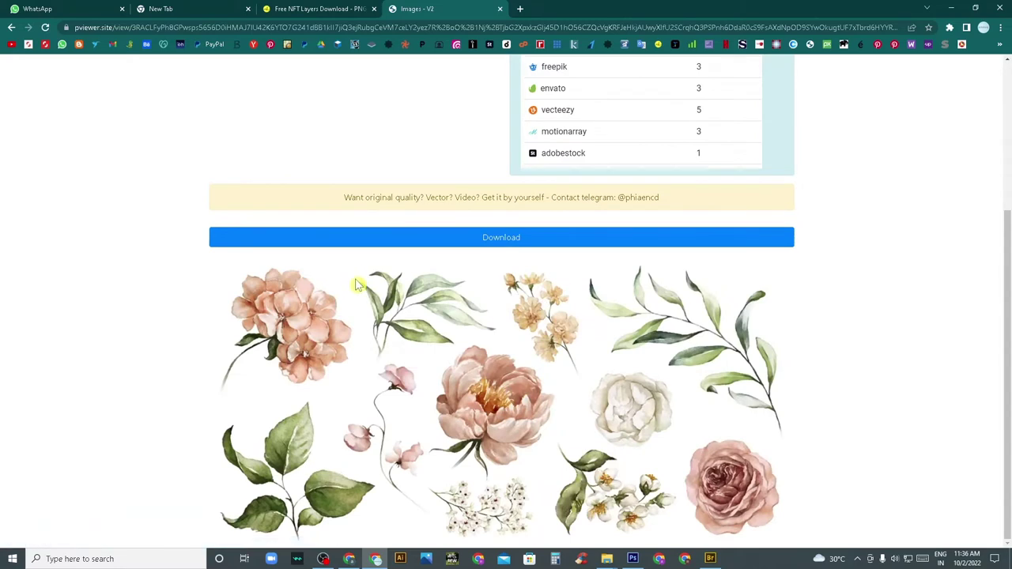
- Save the watercolour floral image as a JPG to Downloads
right_click(454, 356)
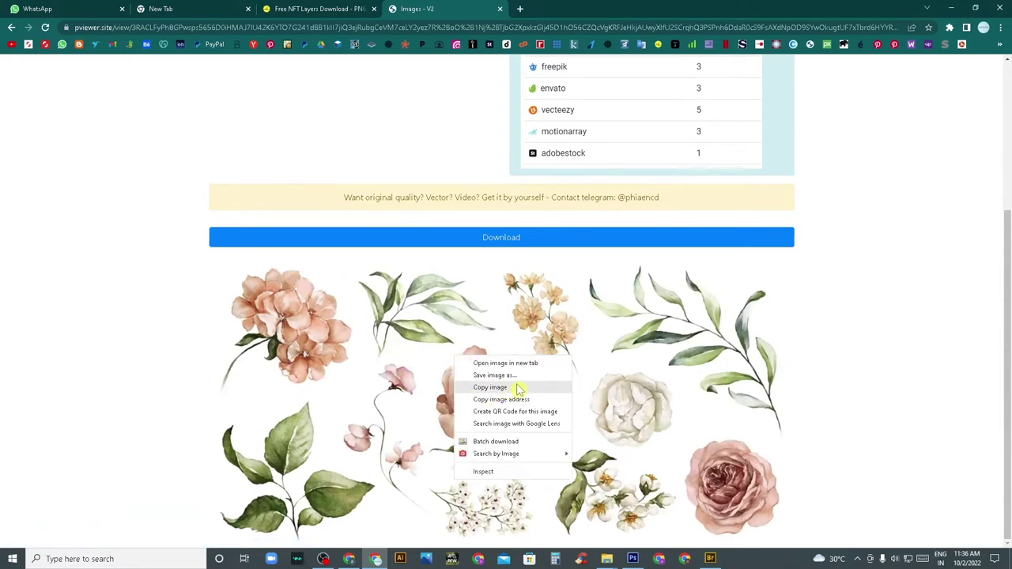
left_click(527, 388)
right_click(478, 348)
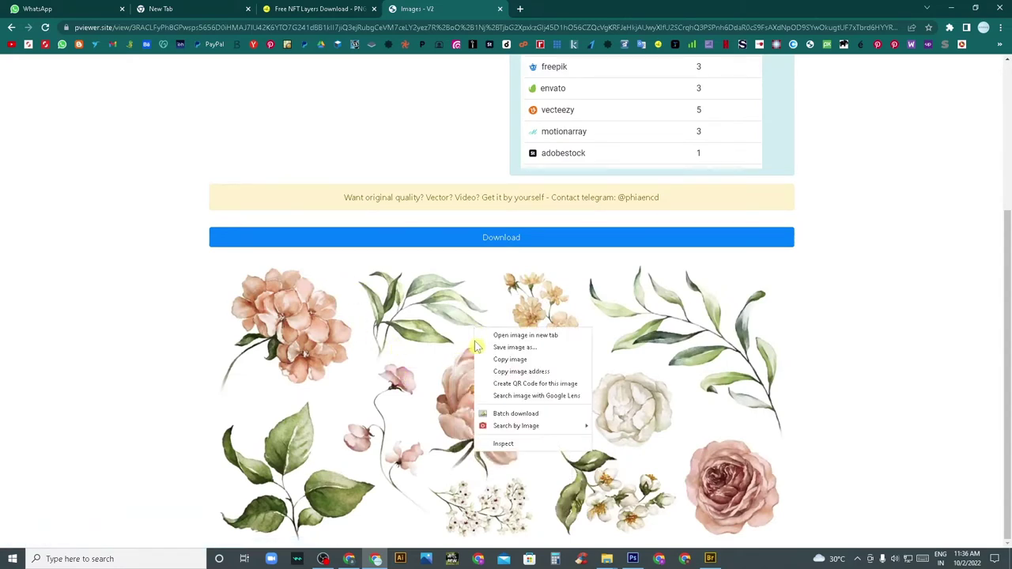
left_click(529, 345)
key("Return")
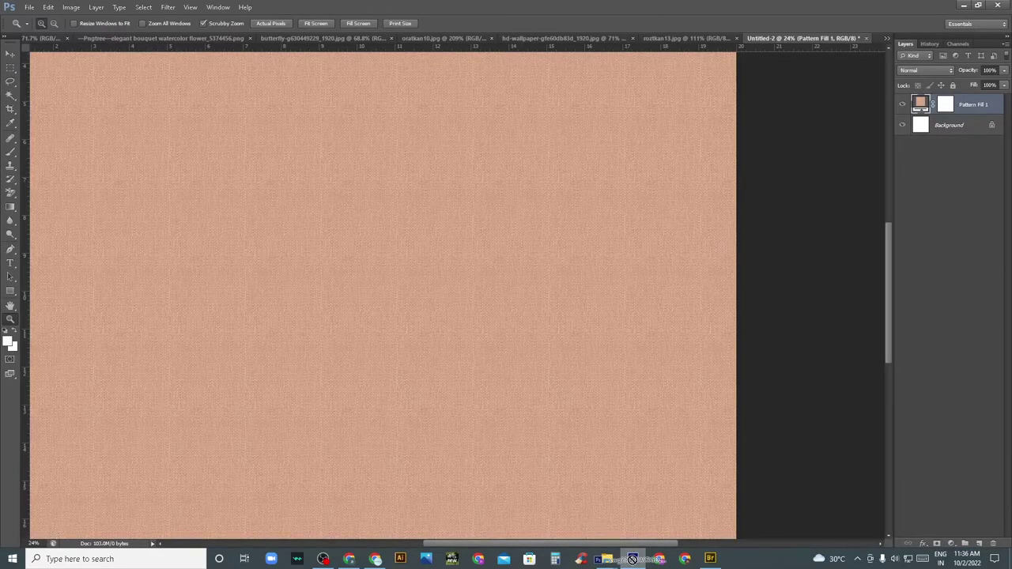
- Drag the downloaded flower JPG into Photoshop as a new document and zoom to inspect it
left_click_drag(631, 560, 568, 61)
scroll(470, 360, "up", 3)
scroll(470, 360, "up", 2)
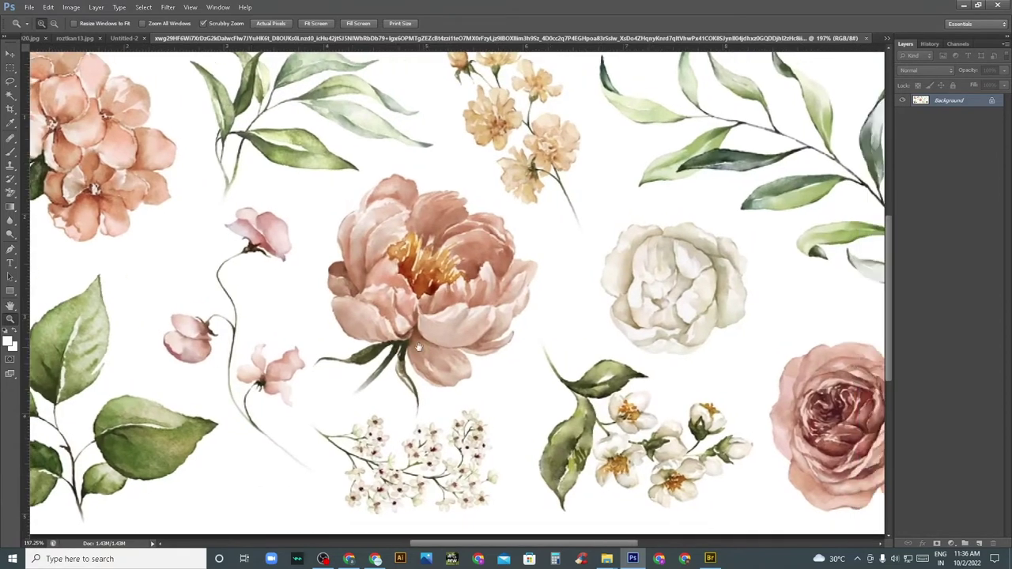
scroll(431, 333, "down", 3)
- Resample the flower sheet to 300 pixels/inch in Image Size and fit it in the window
scroll(237, 275, "up", 2)
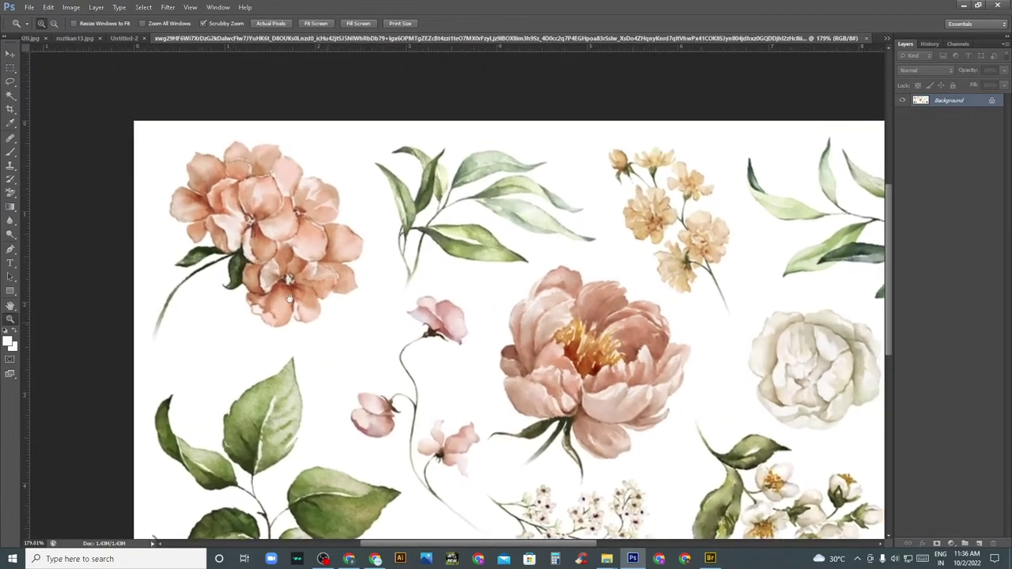
scroll(290, 293, "up", 2)
scroll(295, 289, "up", 1)
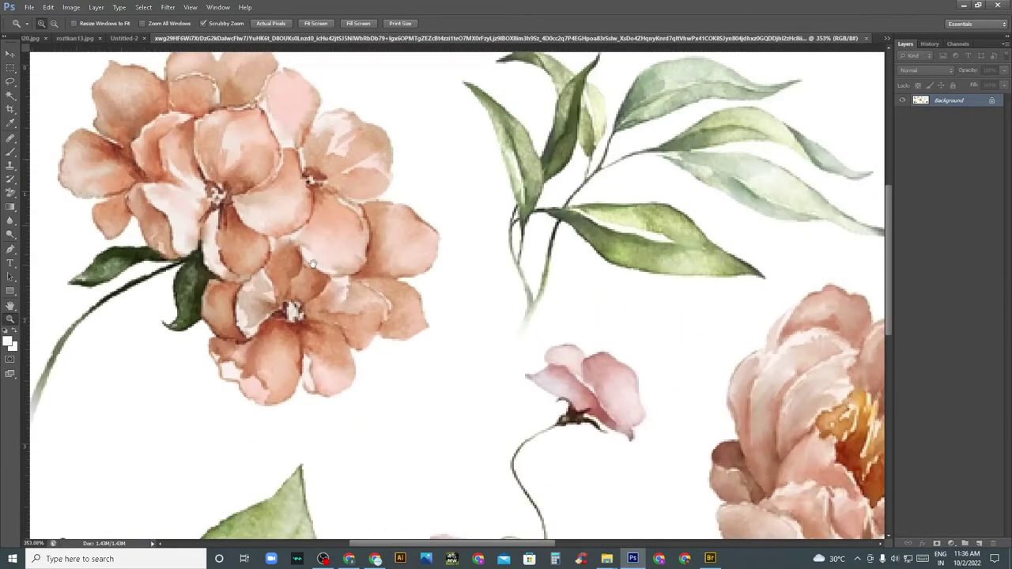
scroll(376, 279, "down", 1)
scroll(376, 279, "down", 2)
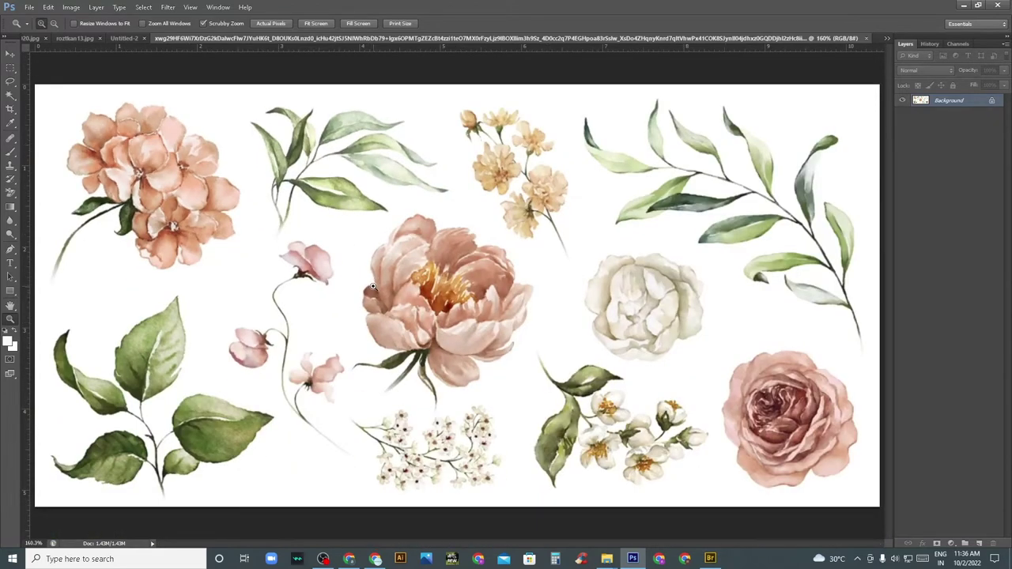
scroll(366, 283, "down", 1)
key("ctrl+alt+i")
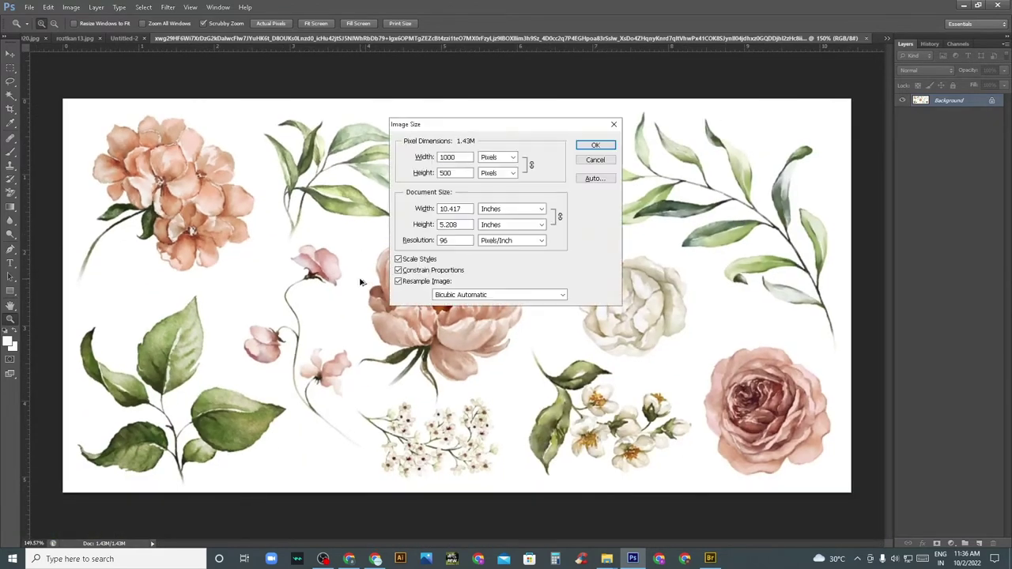
double_click(447, 240)
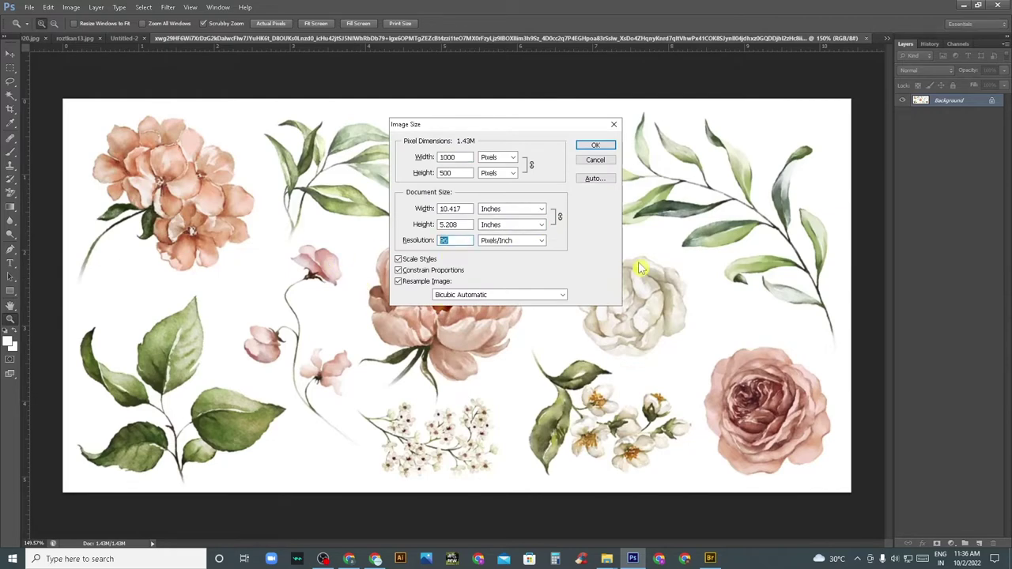
type("300")
key("Return")
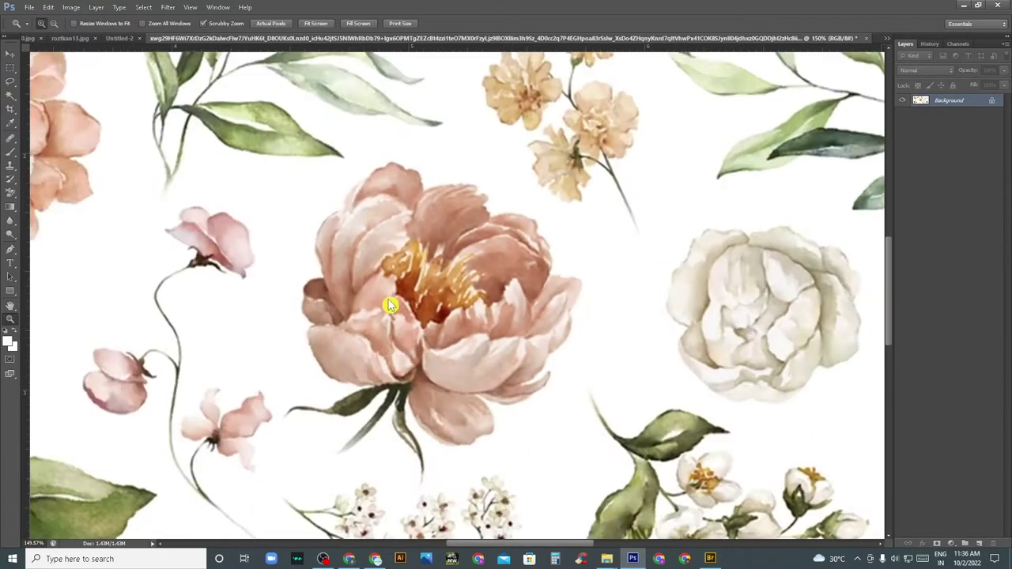
key("ctrl+0")
key("v")
- Set the image width to 30 inches, then fit the enlarged sheet on screen
key("ctrl+alt+i")
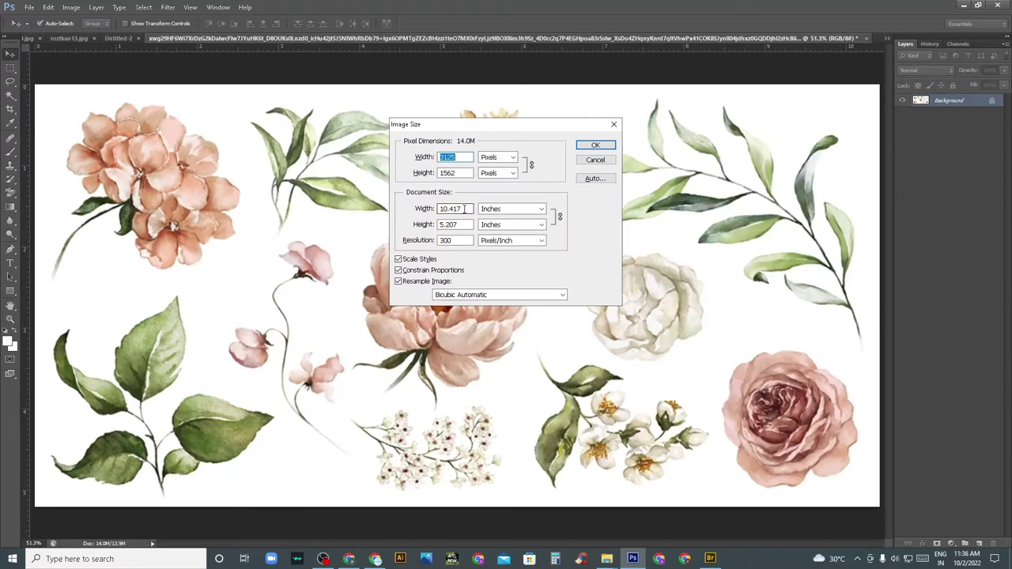
double_click(464, 209)
type("30")
key("Return")
key("z")
right_click(434, 271)
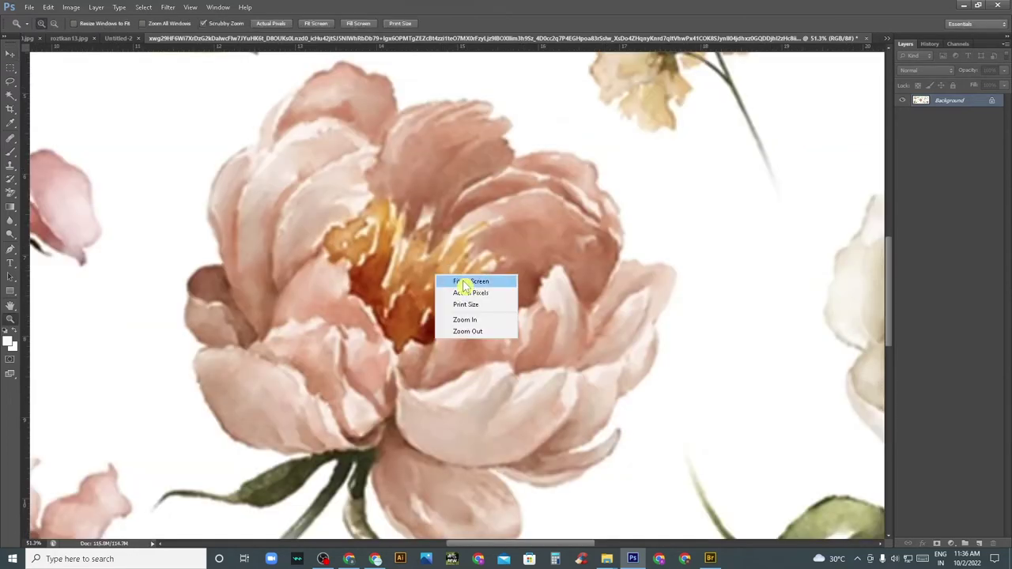
left_click(474, 278)
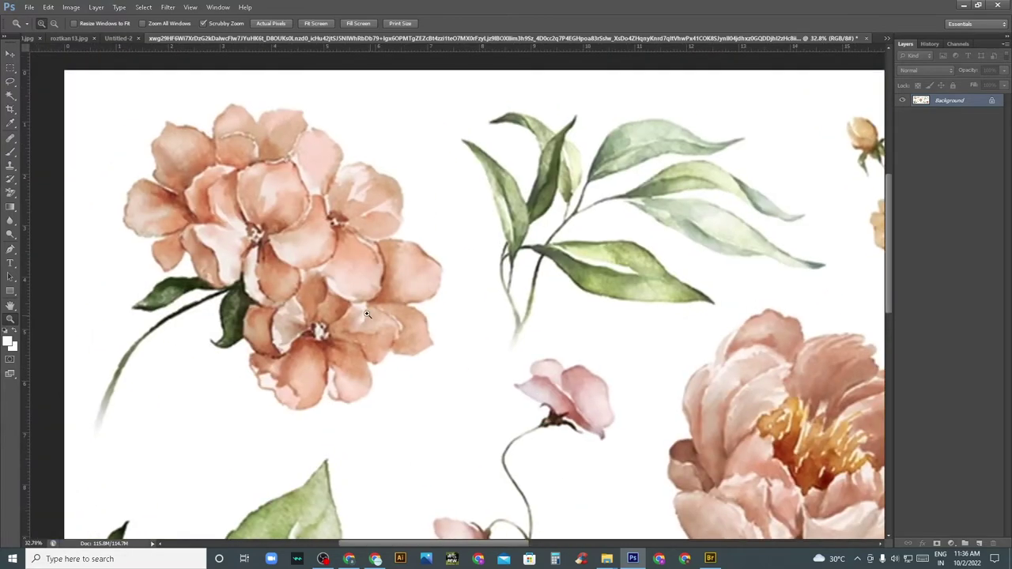
- Open the Filter Gallery and cancel it without changes
key("v")
left_click(168, 7)
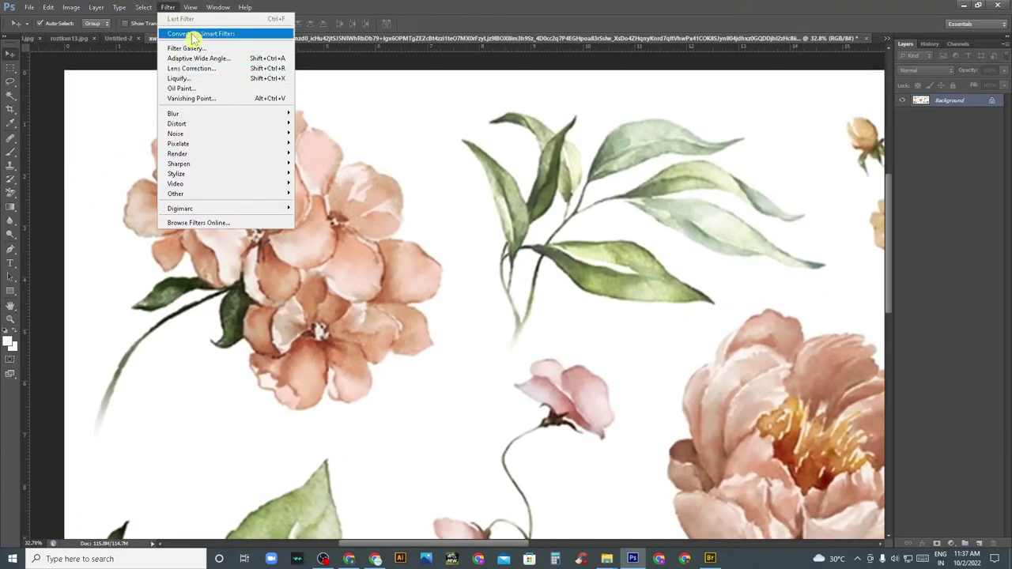
left_click(215, 57)
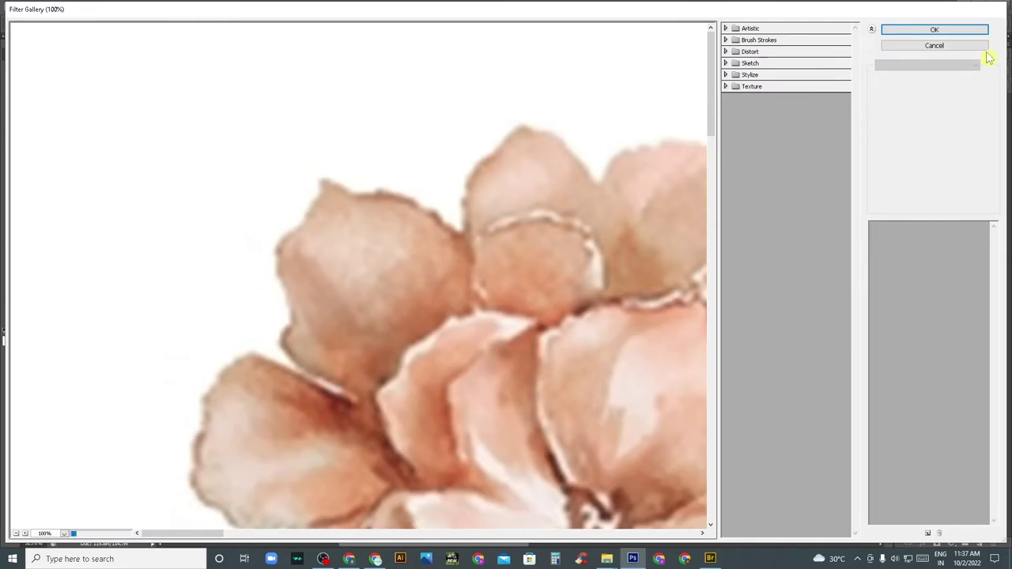
left_click(973, 45)
- Apply Oil Paint with Stylization 4.56, Cleanliness 3.8, Scale 0.8 and Shine 0
left_click(167, 7)
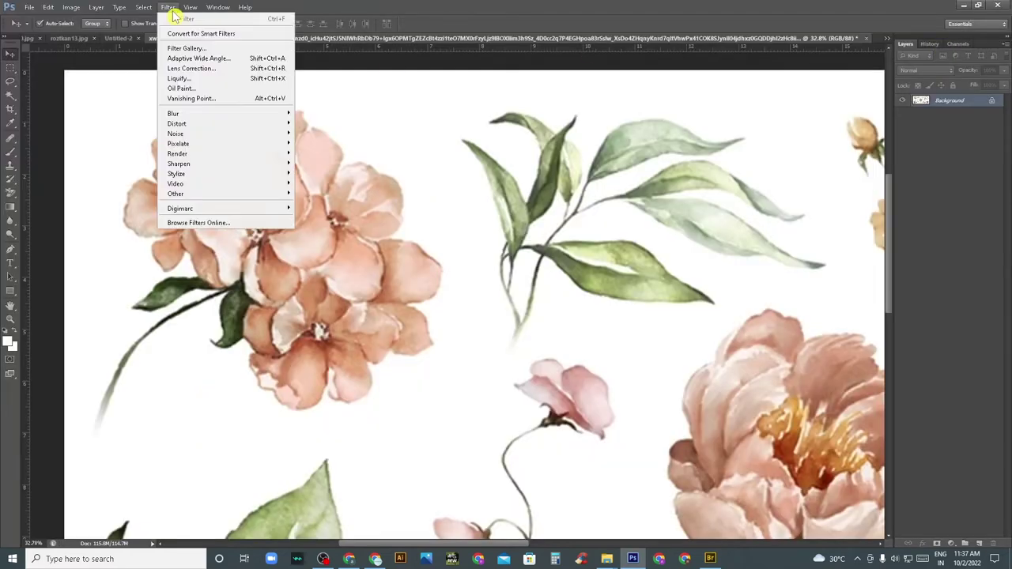
left_click(219, 90)
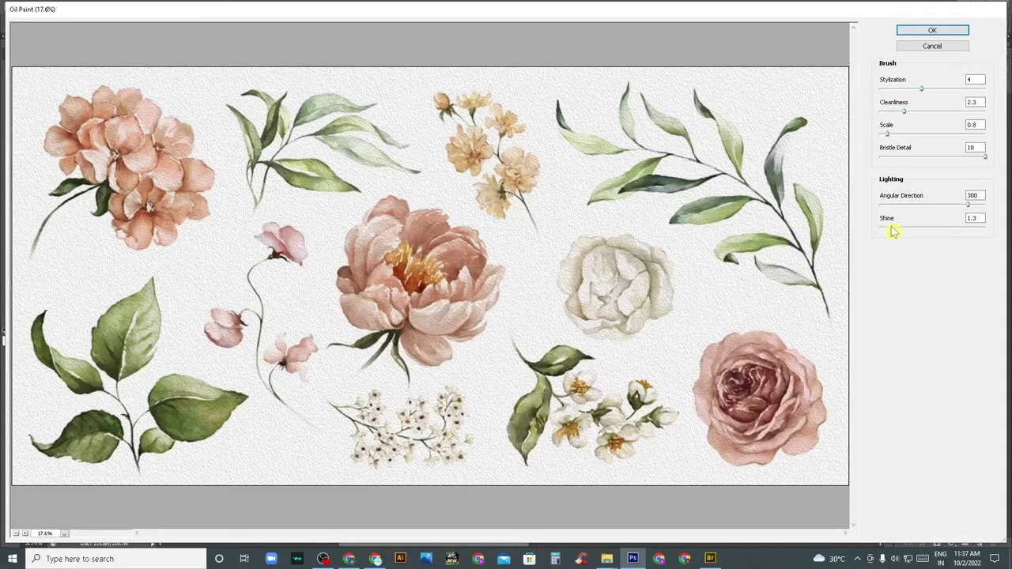
left_click_drag(894, 228, 870, 234)
left_click(24, 535)
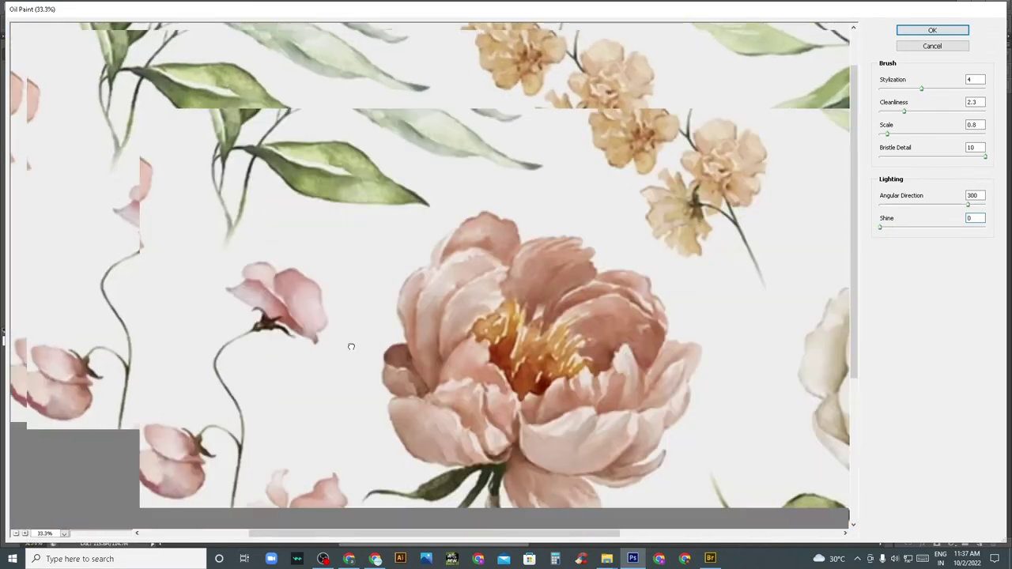
left_click_drag(350, 346, 434, 310)
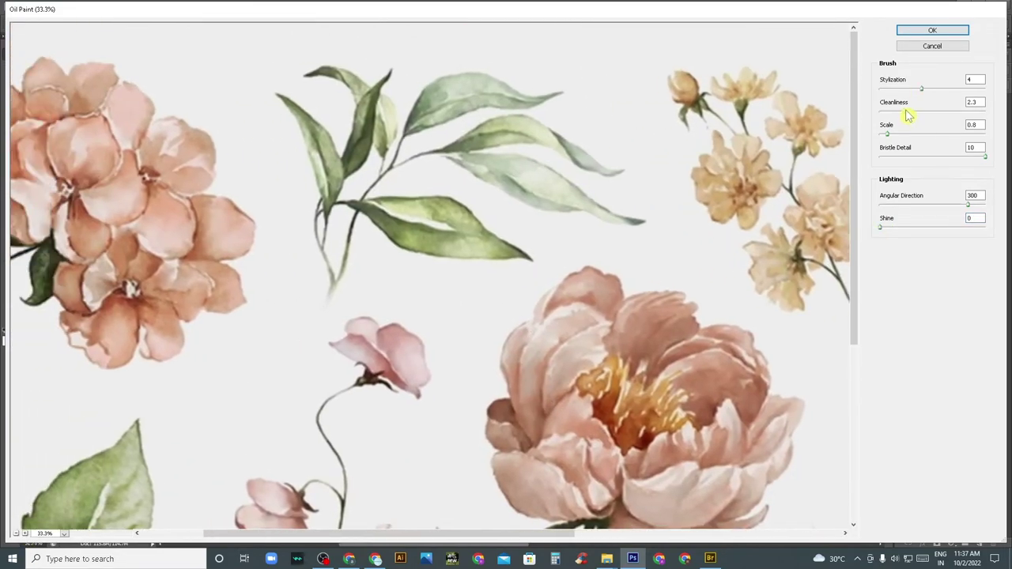
mouse_move(908, 115)
left_mouse_down()
mouse_move(921, 114)
mouse_move(927, 89)
left_mouse_up()
left_click(930, 30)
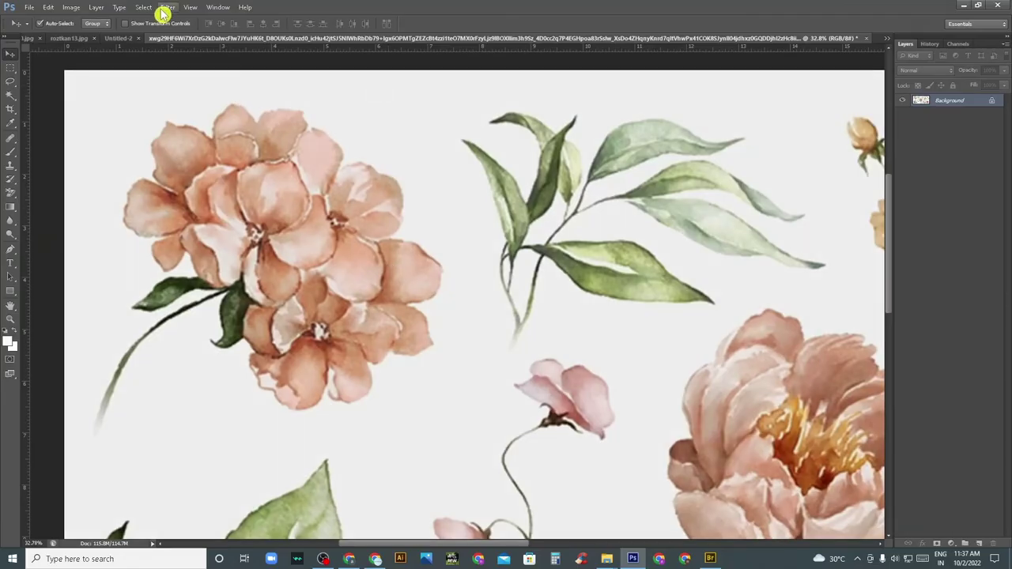
left_click(168, 8)
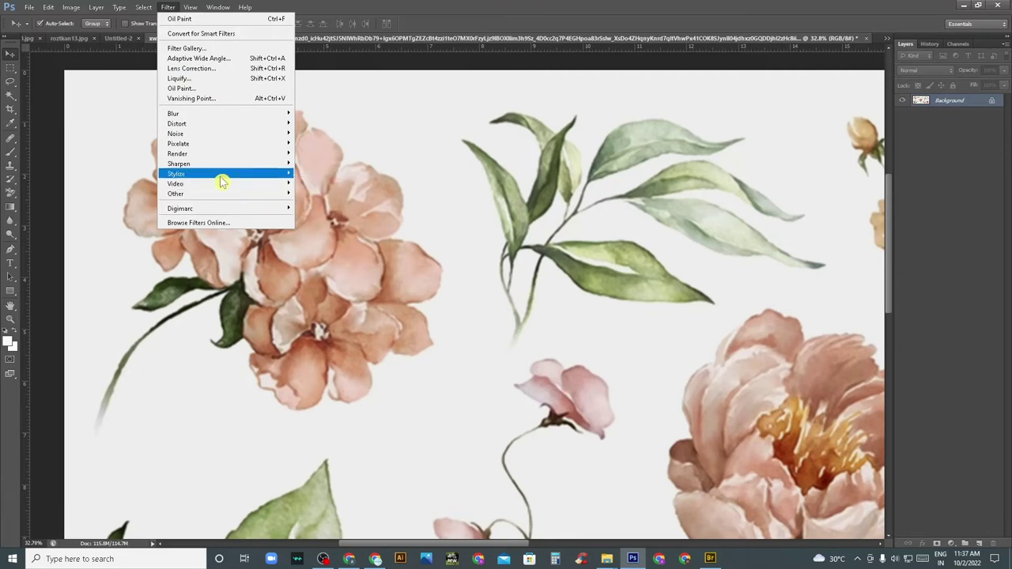
- In Smart Sharpen, frame the pink flower in the preview and begin raising the radius
mouse_move(179, 164)
left_click(343, 190)
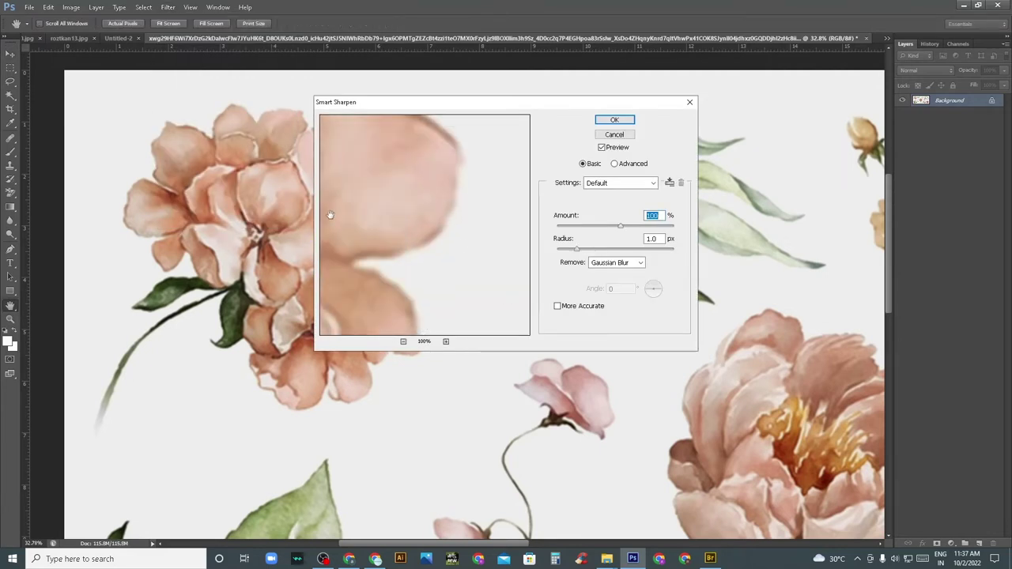
left_click_drag(376, 236, 373, 276)
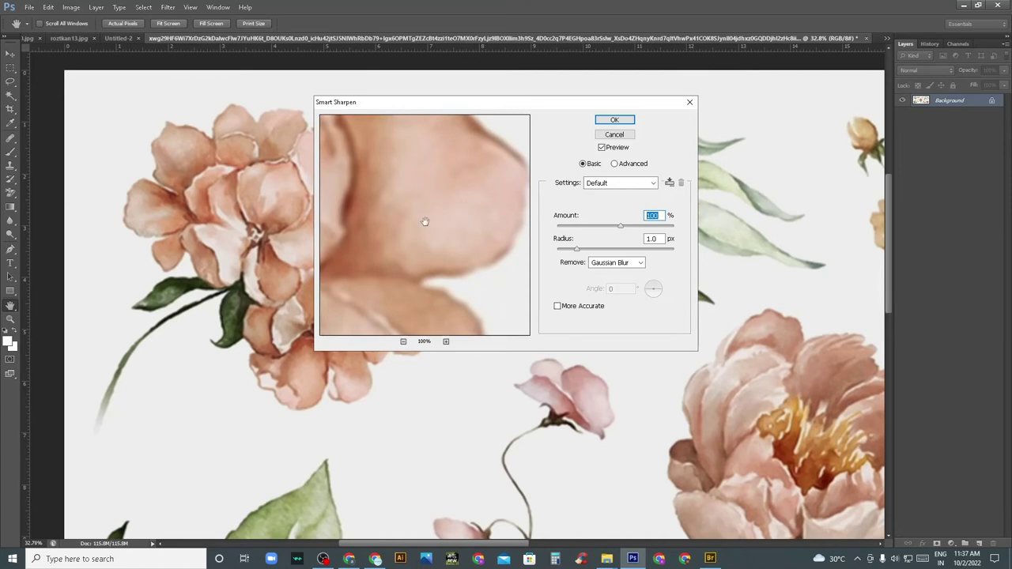
mouse_move(578, 249)
left_mouse_down()
mouse_move(629, 226)
mouse_move(597, 249)
mouse_move(606, 246)
left_mouse_up()
left_click(583, 249)
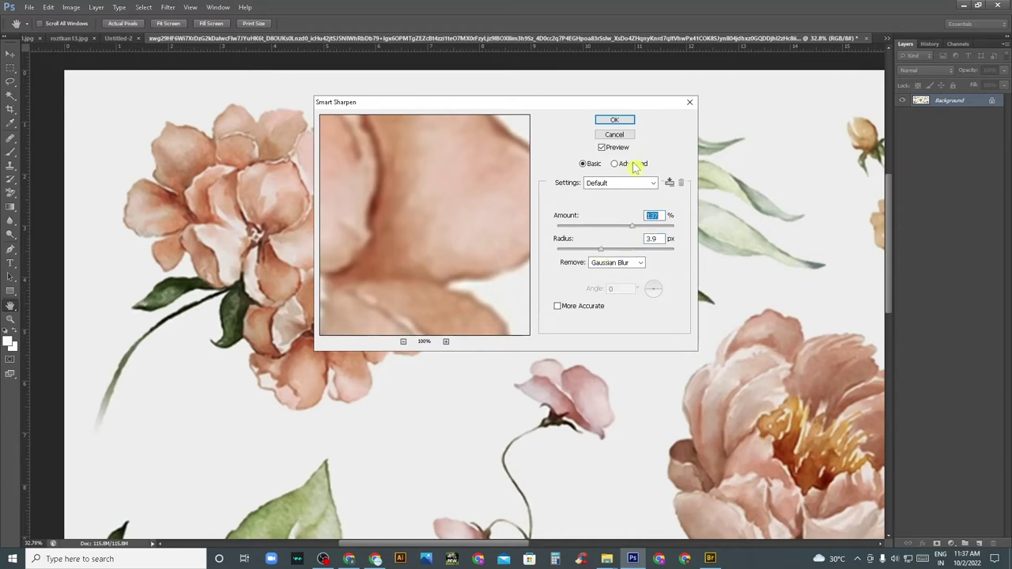
left_click(603, 148)
left_click_drag(550, 104, 708, 103)
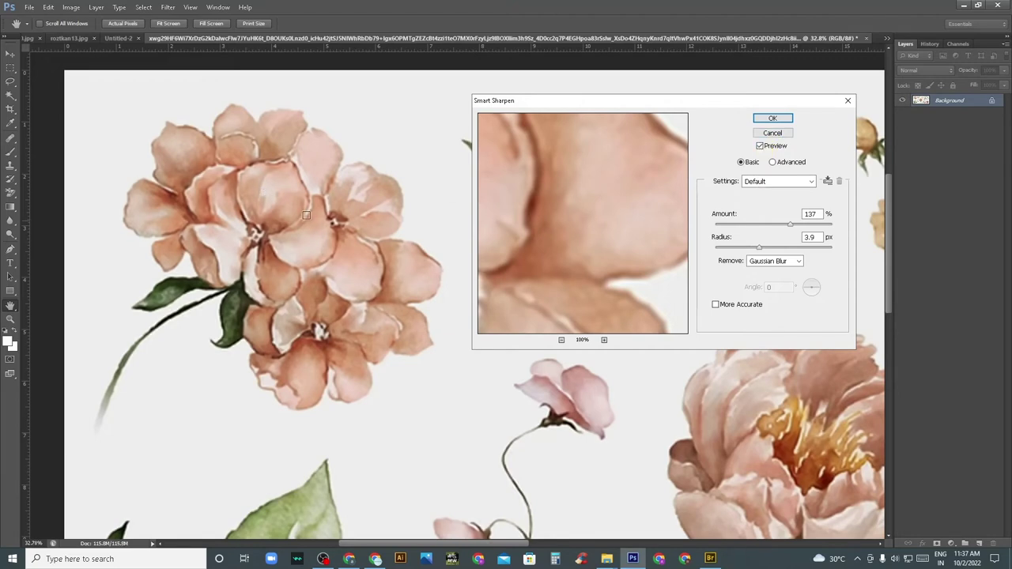
left_click(760, 147)
- Apply Smart Sharpen at Amount 172% and Radius 10.0 px after comparing before and after
left_click_drag(759, 248, 780, 252)
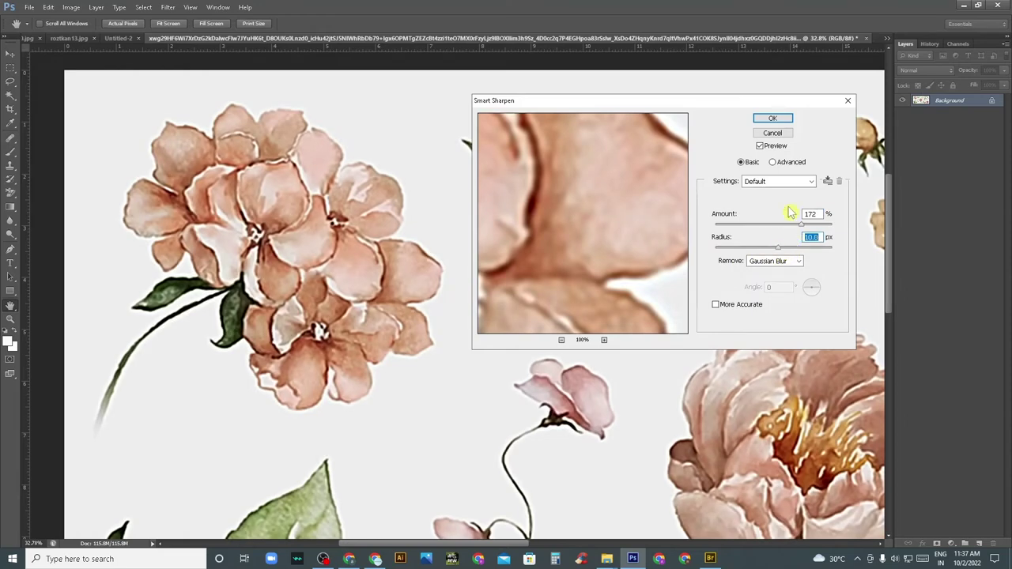
left_click(760, 146)
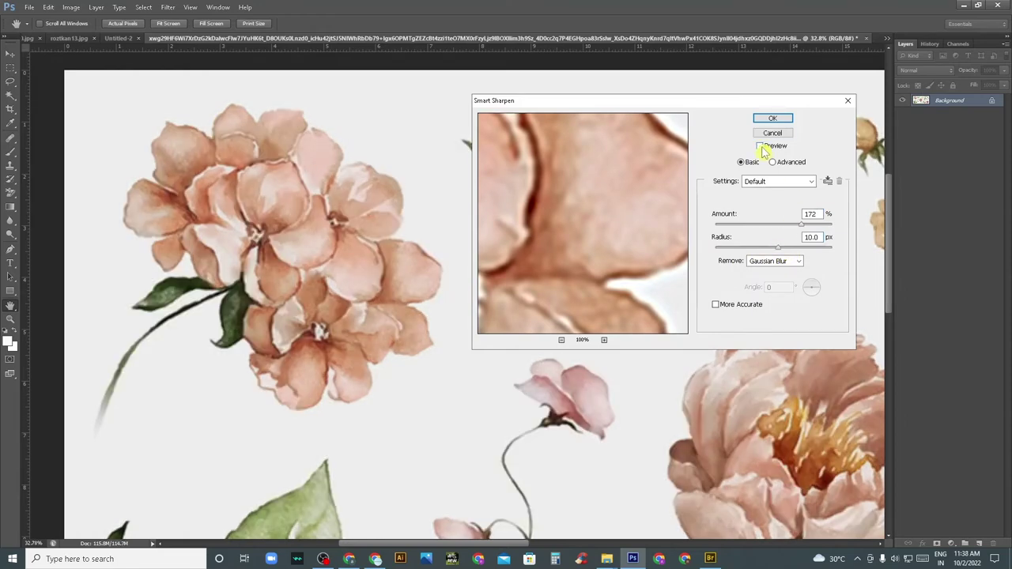
left_click(761, 147)
left_click(761, 147)
left_click(761, 147)
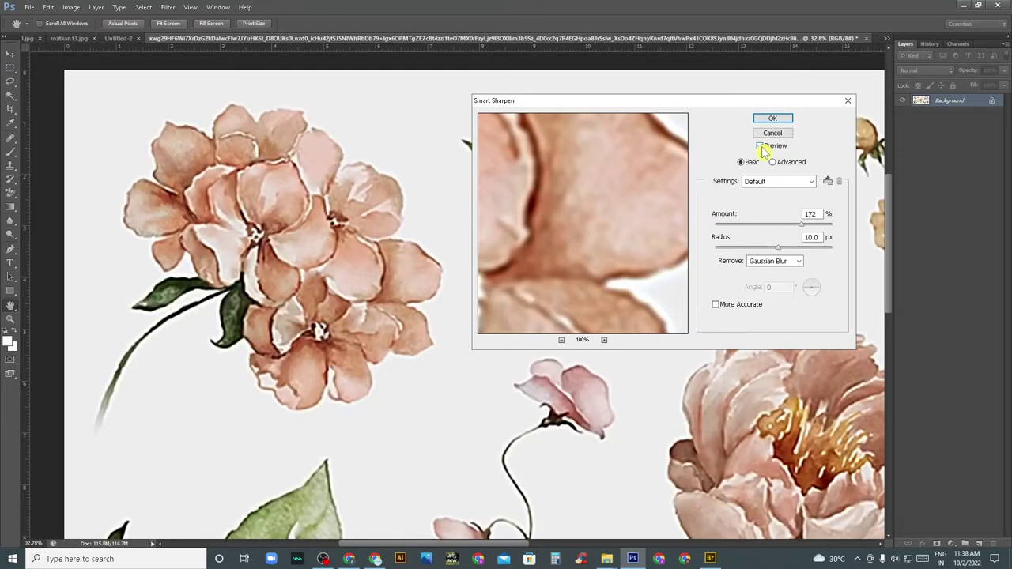
key("Return")
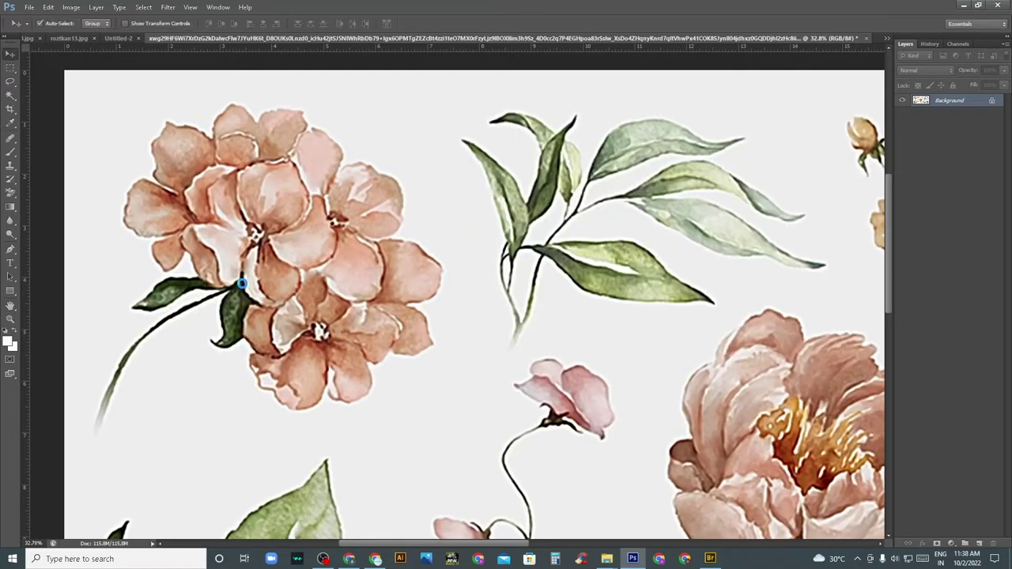
- Fit the whole flower sheet on screen and zoom in on the peony
key("z")
right_click(315, 278)
left_click(343, 287)
left_click(452, 342)
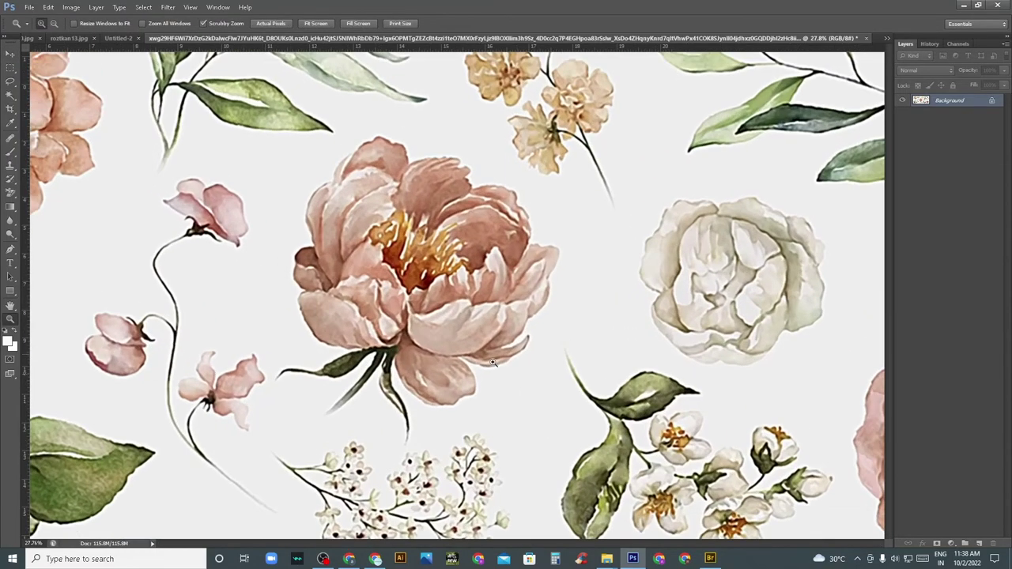
left_click_drag(472, 354, 439, 327)
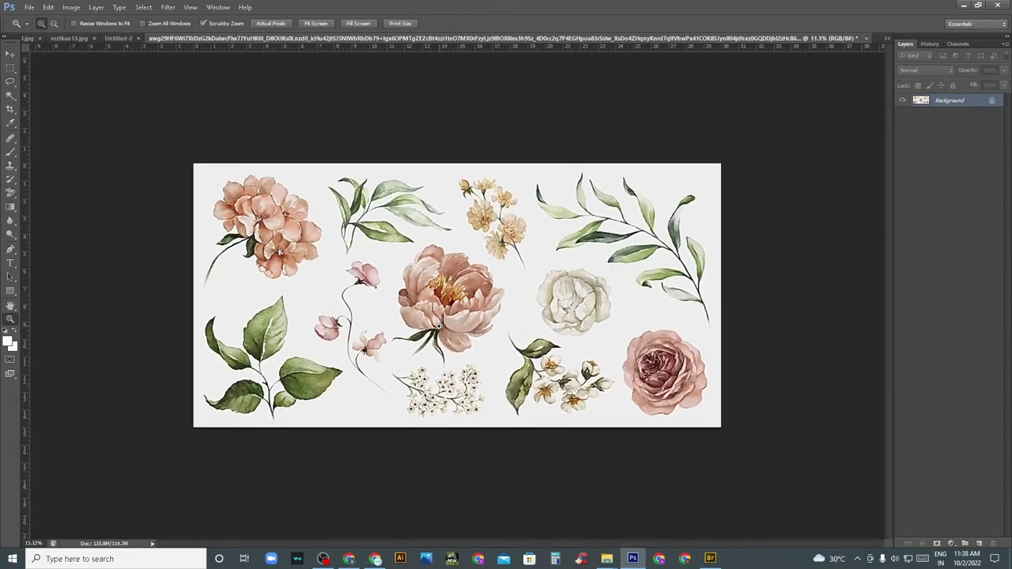
- Minimize Photoshop and open the PlaidMaker bookmark in a new Chrome tab
left_click(964, 8)
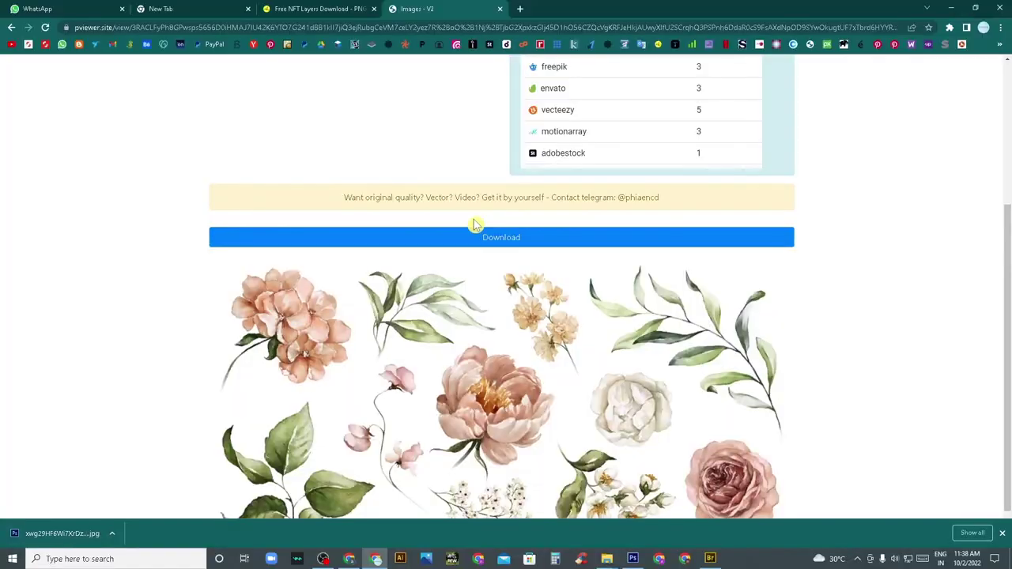
left_click(352, 562)
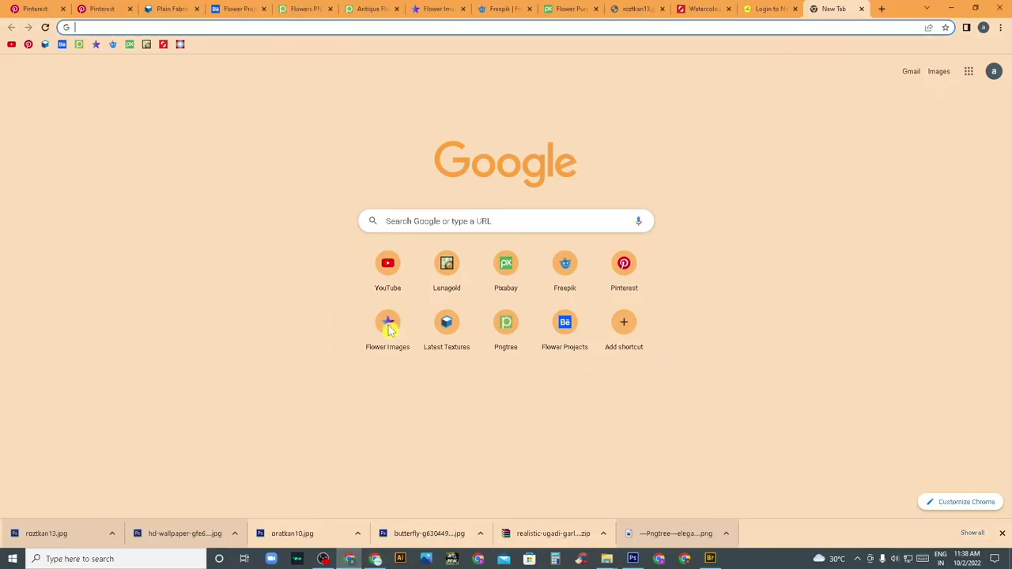
left_click(883, 8)
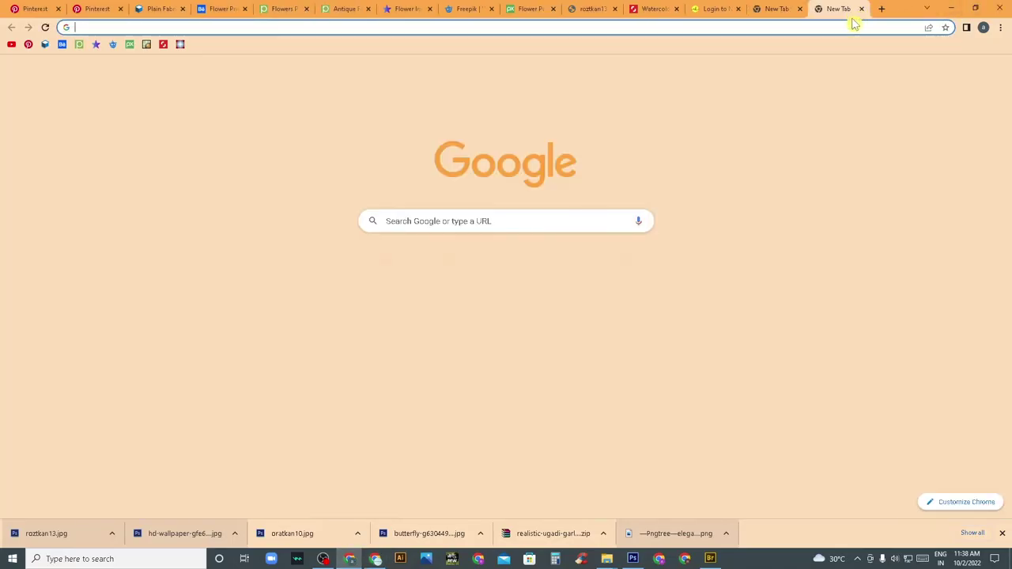
left_click(181, 44)
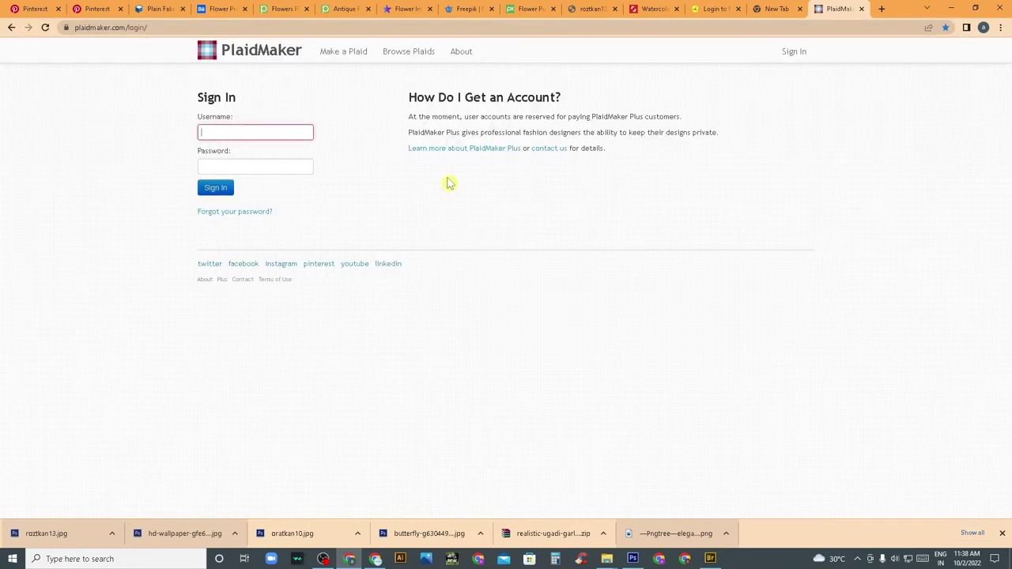
- Open a fresh blank tab in the Chrome window showing the flower image page
left_click(882, 9)
left_click(339, 152)
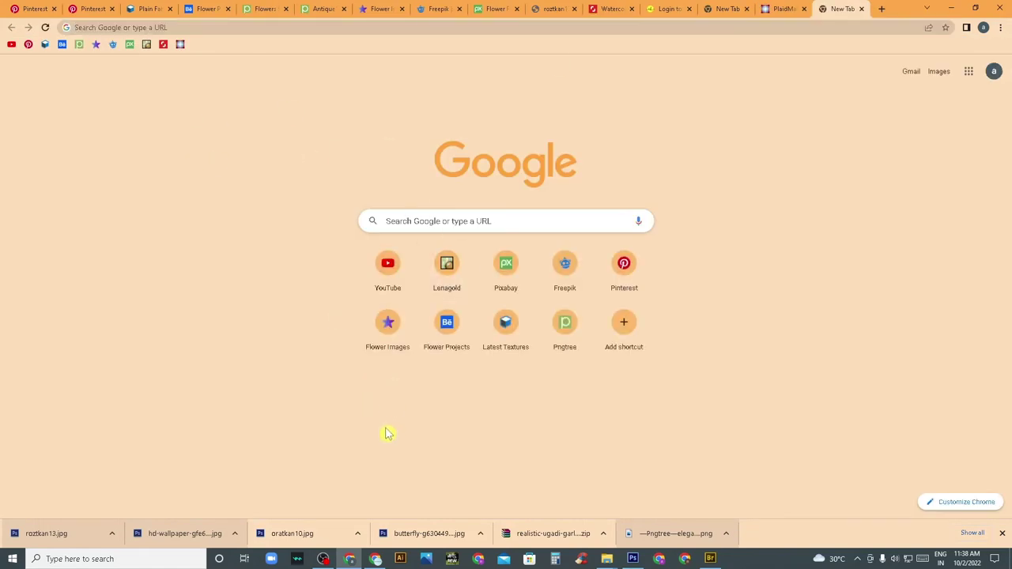
left_click(375, 559)
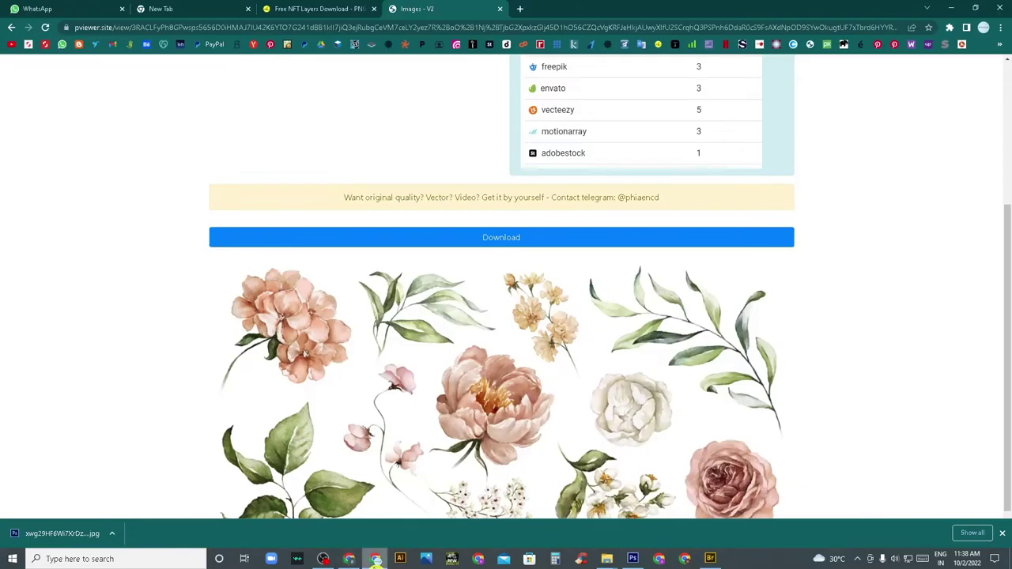
left_click(515, 10)
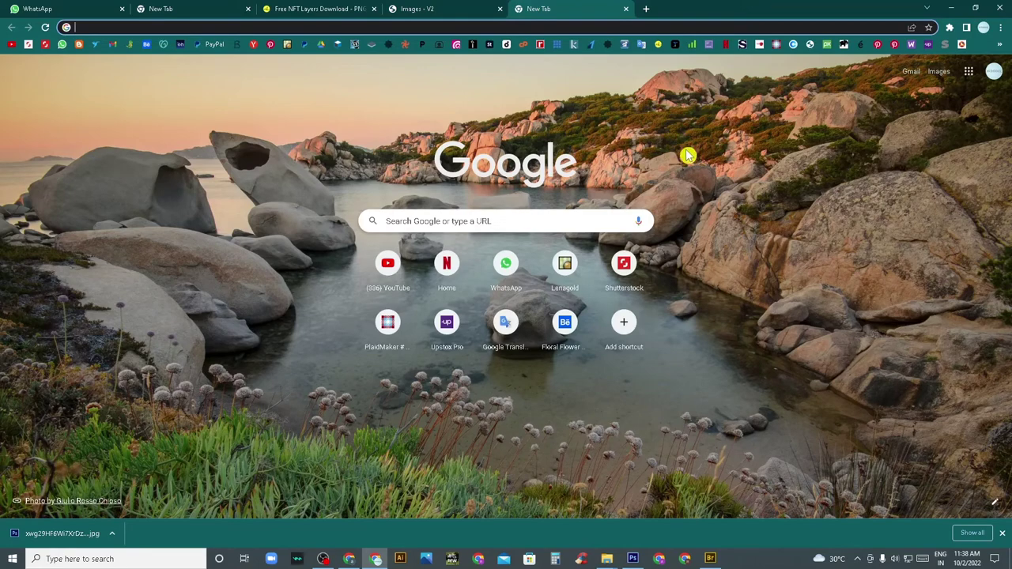
- Paste the PlaidMaker URL, load the site and open the Make a Plaid editor
type("plaidmaker.com/plaid/461/")
key("Return")
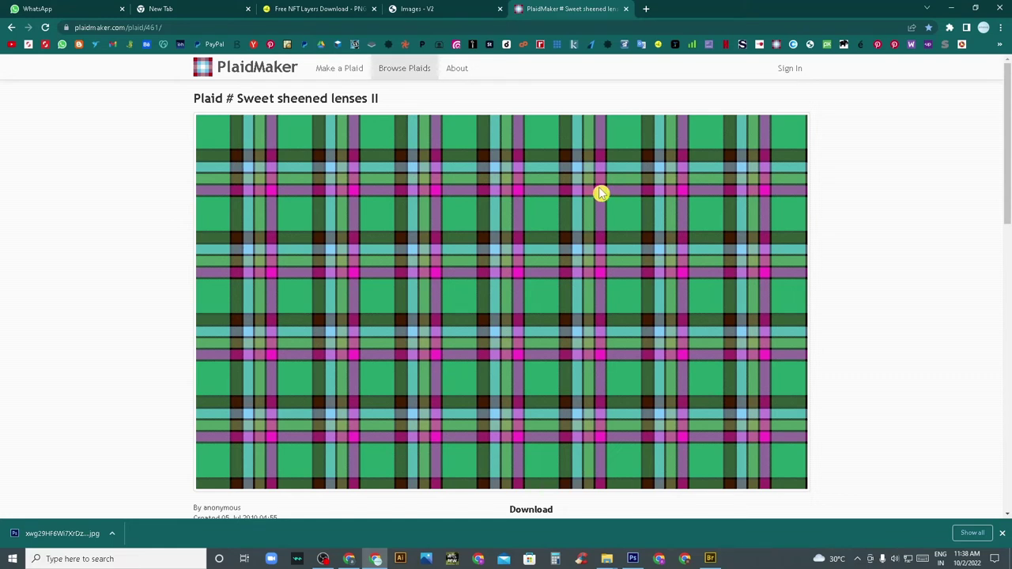
left_click(350, 69)
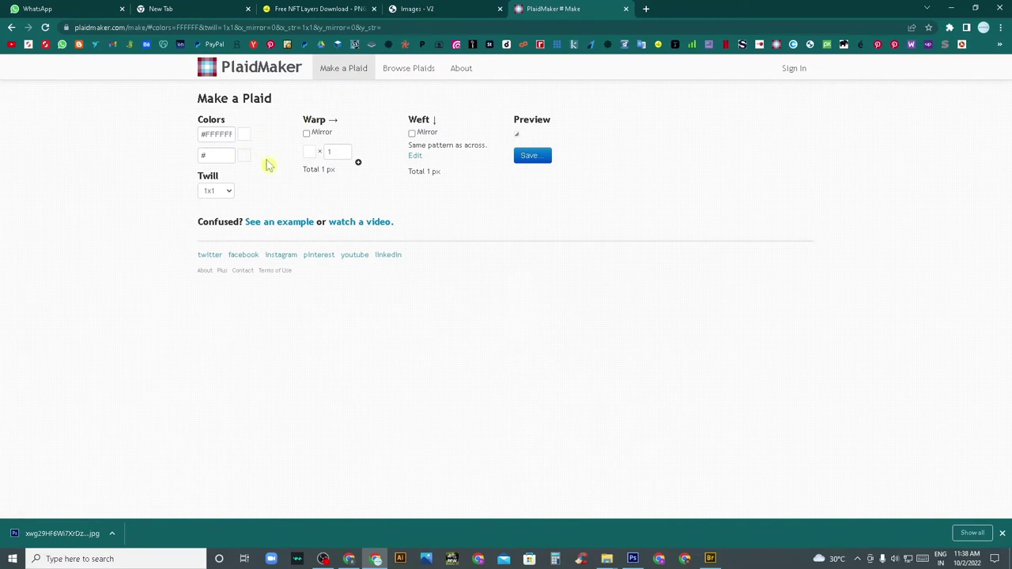
- Set the first palette colour to sky blue #72ADD7
left_click(244, 136)
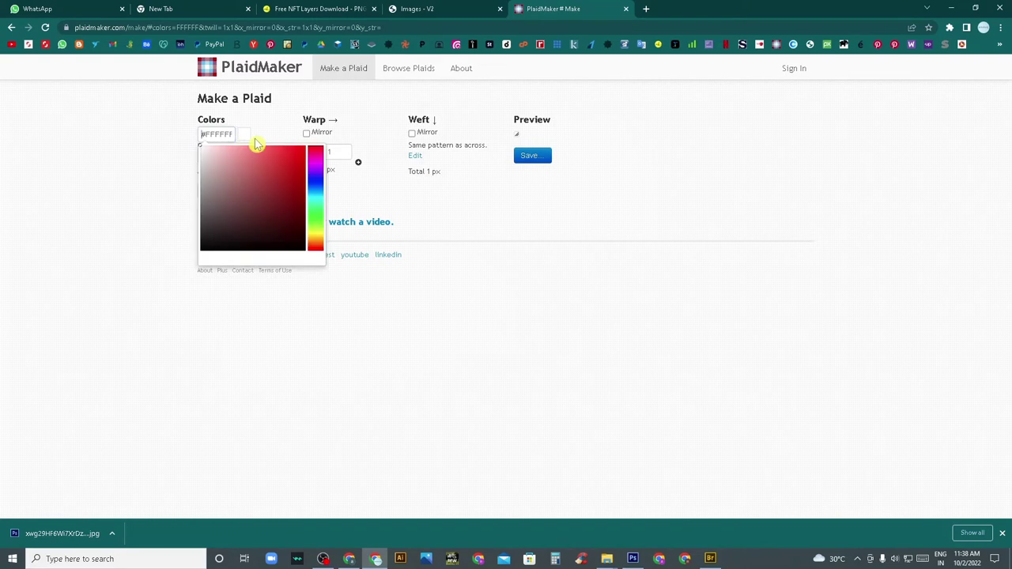
left_click(247, 173)
left_click(316, 185)
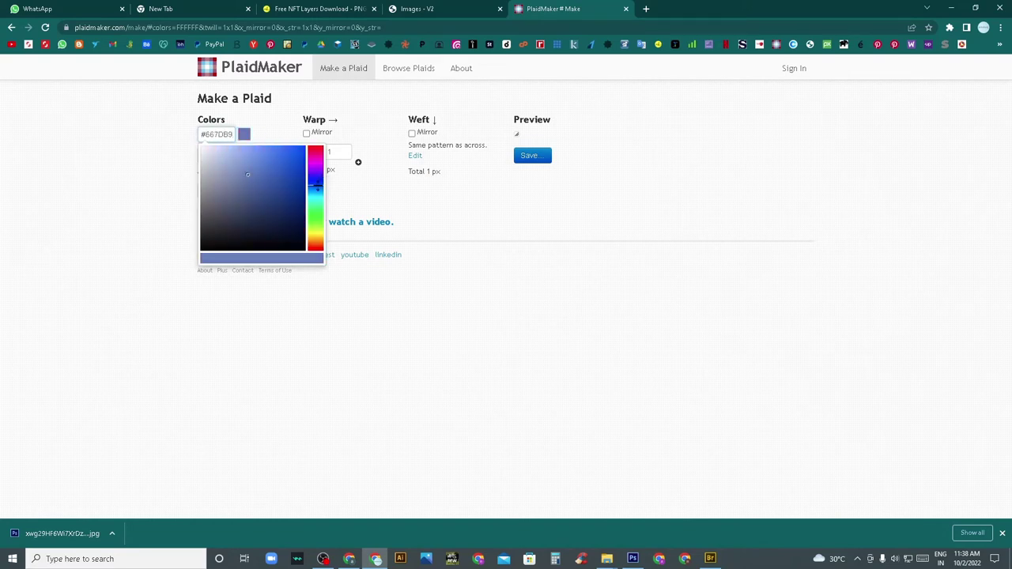
left_click_drag(253, 176, 239, 163)
left_click(316, 190)
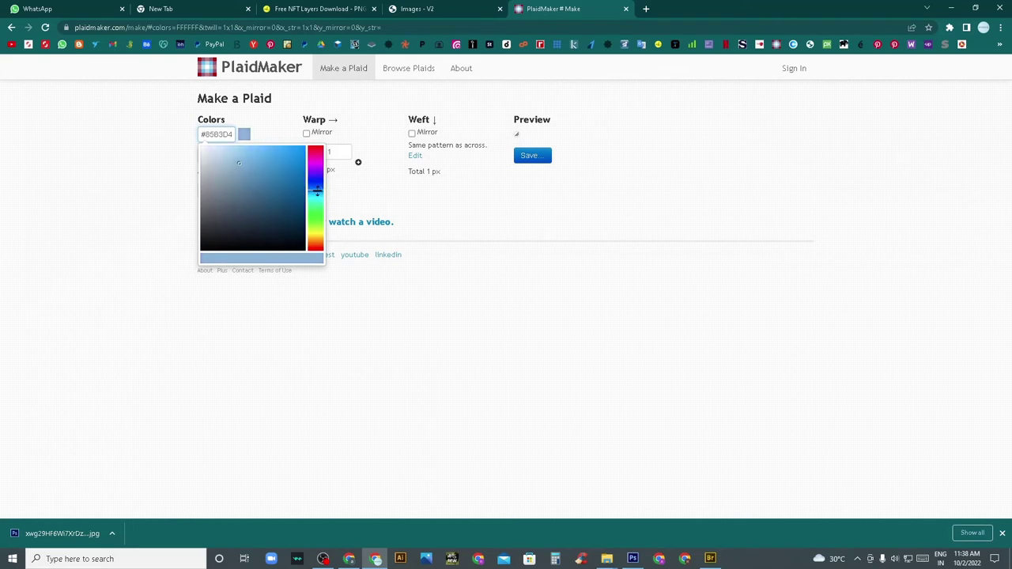
left_click(247, 165)
- Add a second palette colour, pale mint #BCF0F4
left_click(393, 190)
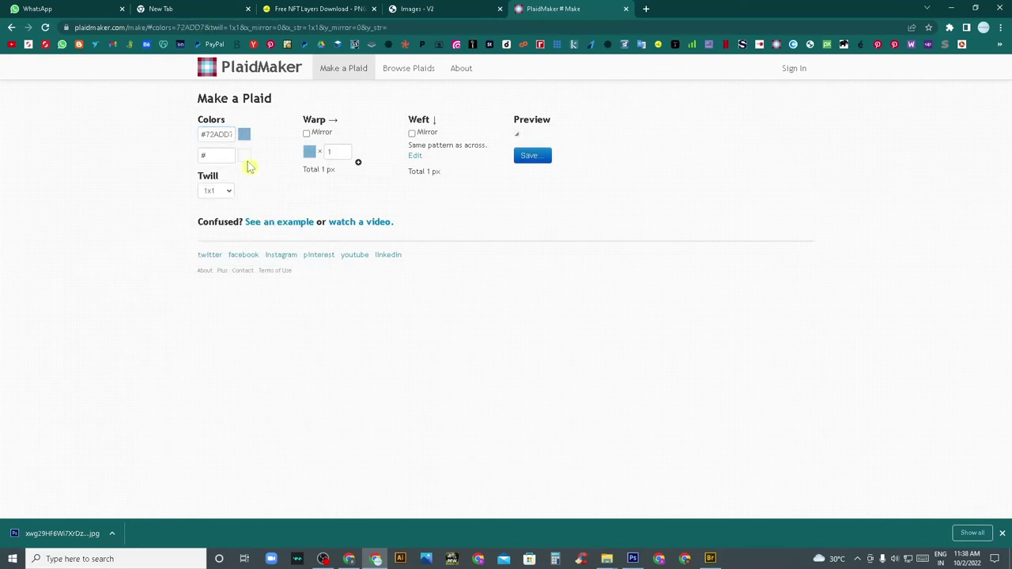
left_click(246, 156)
left_click(319, 213)
left_click_drag(319, 214, 318, 218)
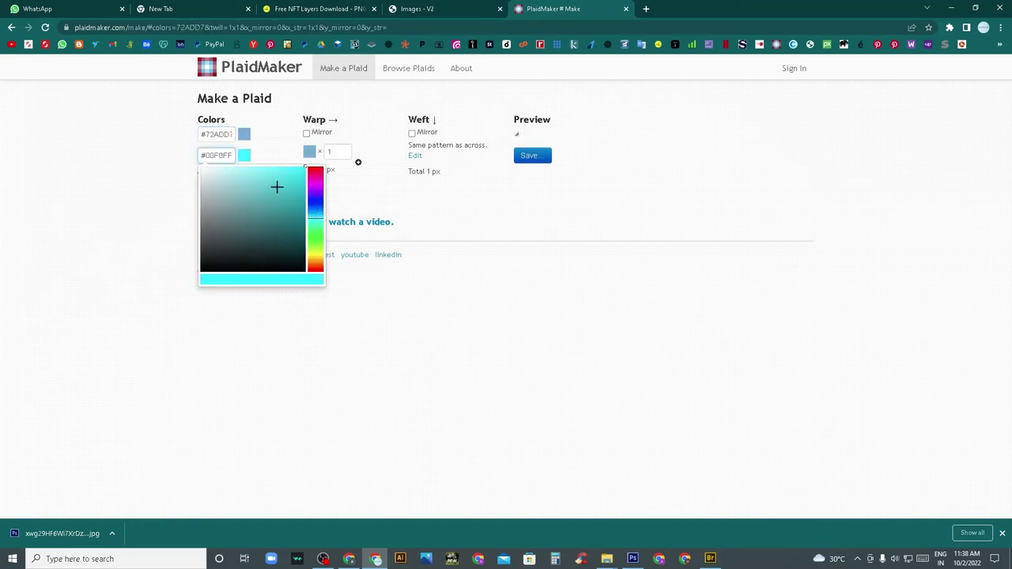
left_click_drag(230, 185, 223, 171)
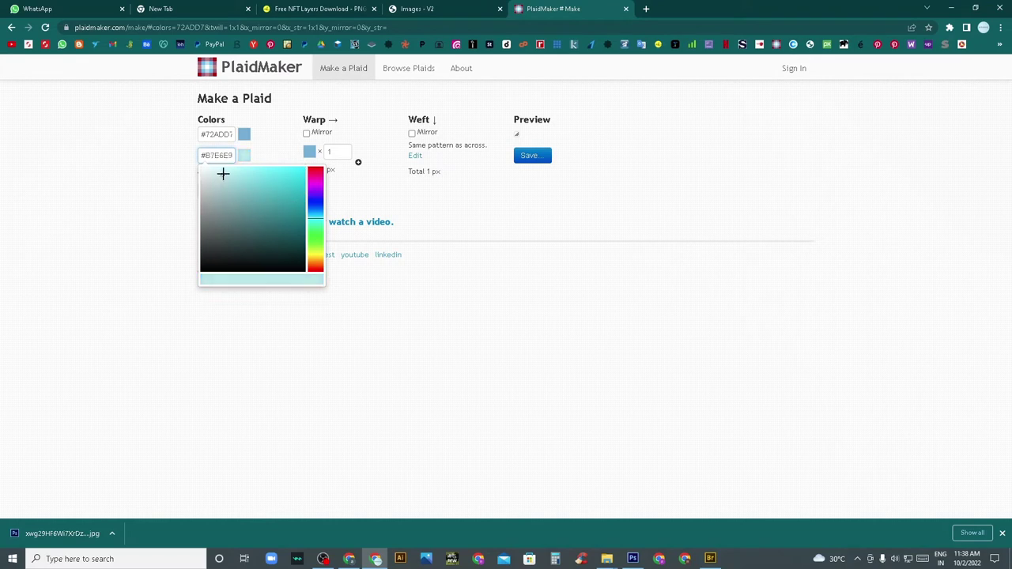
- Add black #000000 and beige #DBD292 to the palette, and set the first warp stripe to 12
left_click(352, 182)
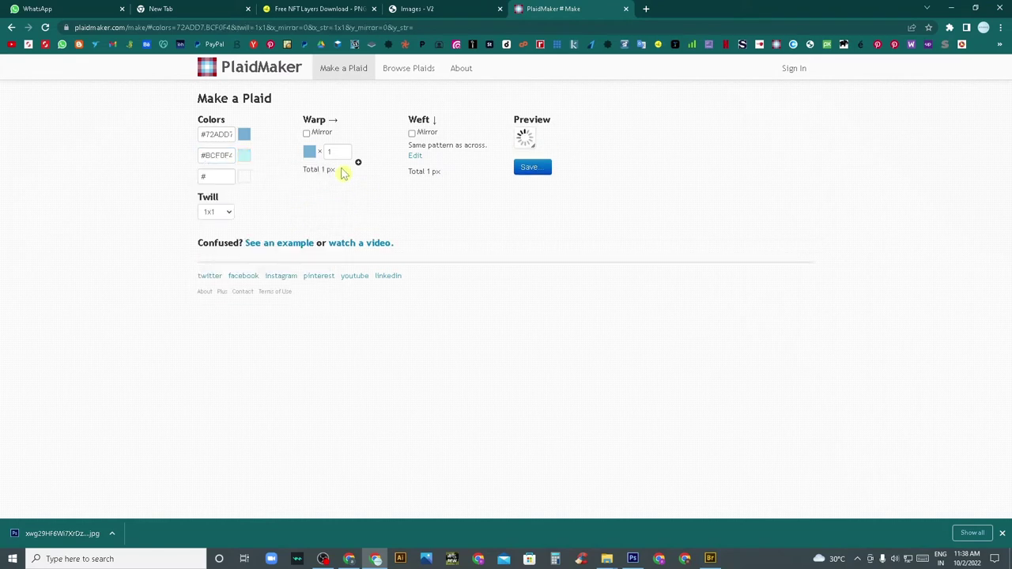
left_click(246, 177)
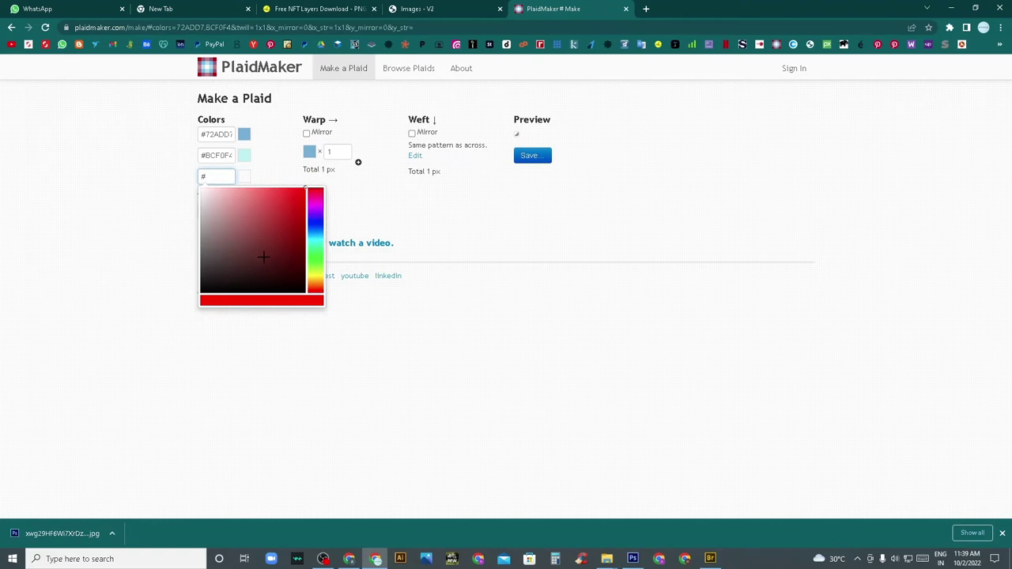
left_click_drag(264, 257, 277, 292)
left_click(358, 207)
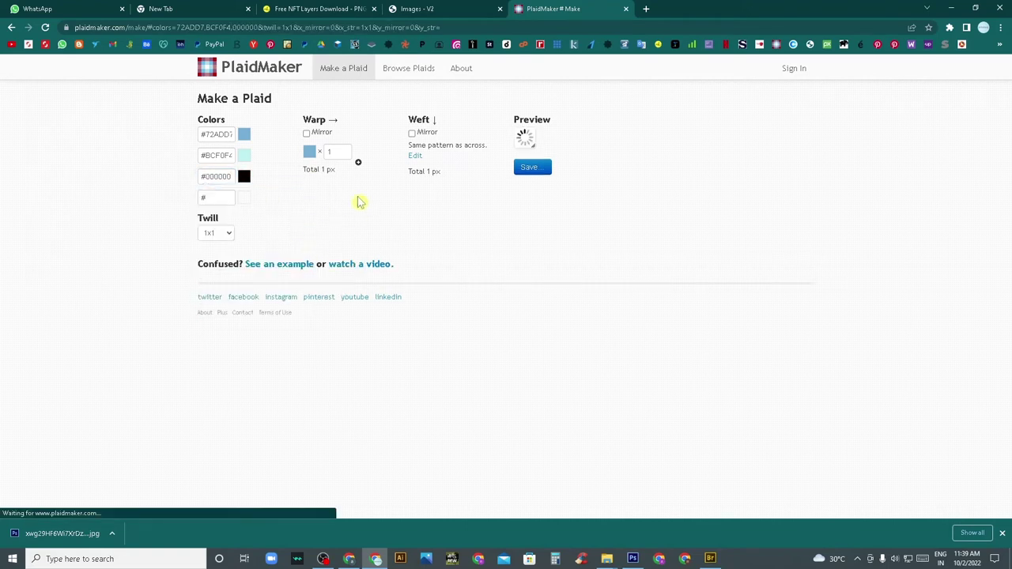
left_click(245, 199)
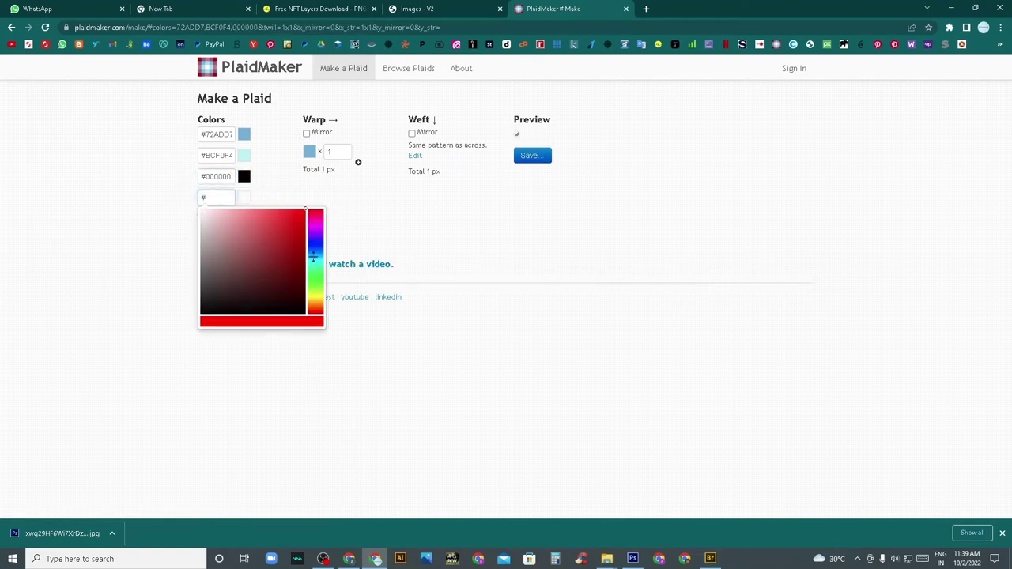
left_click(315, 299)
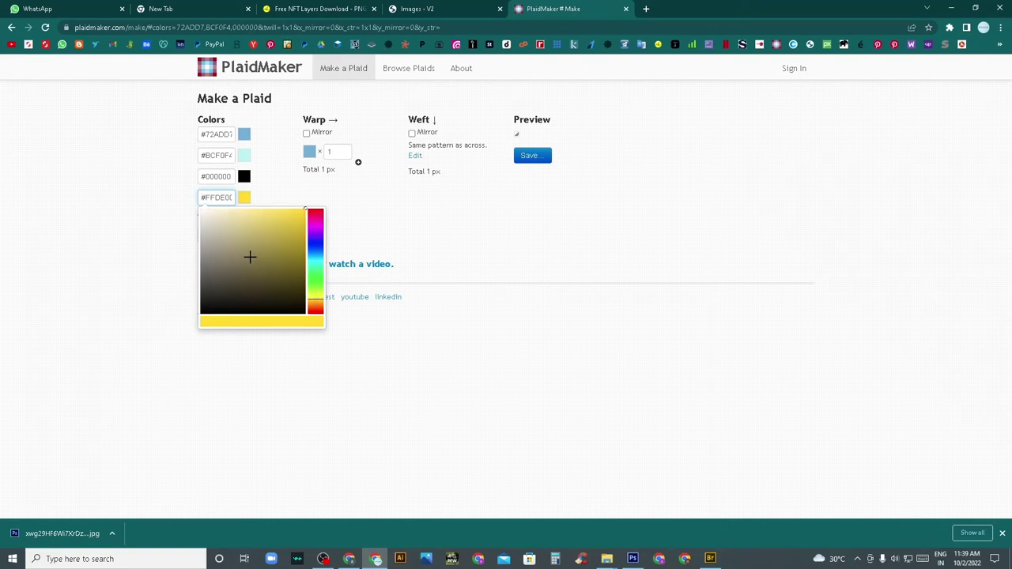
left_click_drag(250, 258, 233, 224)
left_click(363, 210)
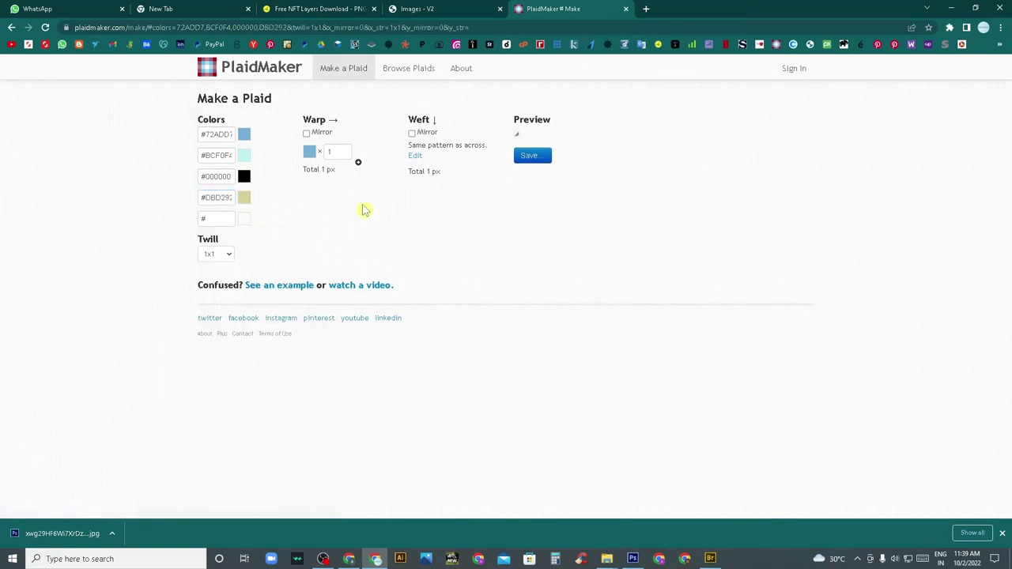
left_click(338, 150)
type("2")
- Apply the 12 px blue stripe, add a mint 12 warp stripe and enlarge the preview
left_click(360, 169)
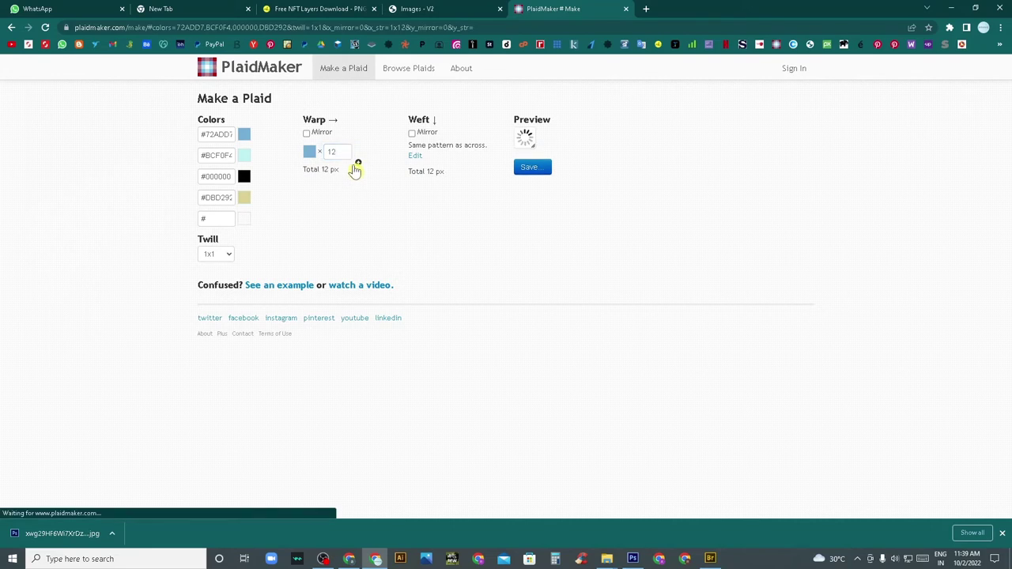
left_click(359, 164)
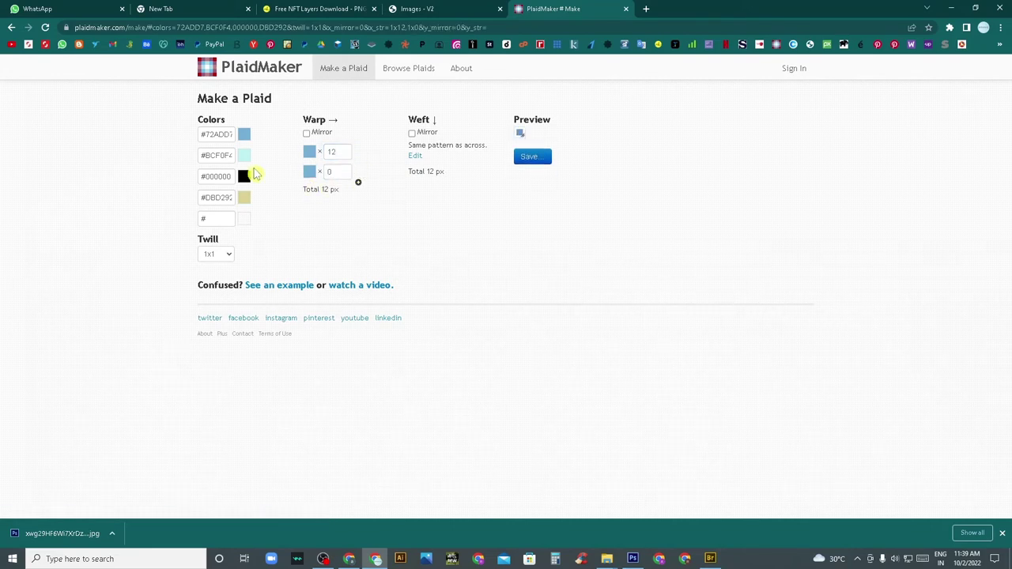
left_click(330, 172)
type("12")
left_click(310, 173)
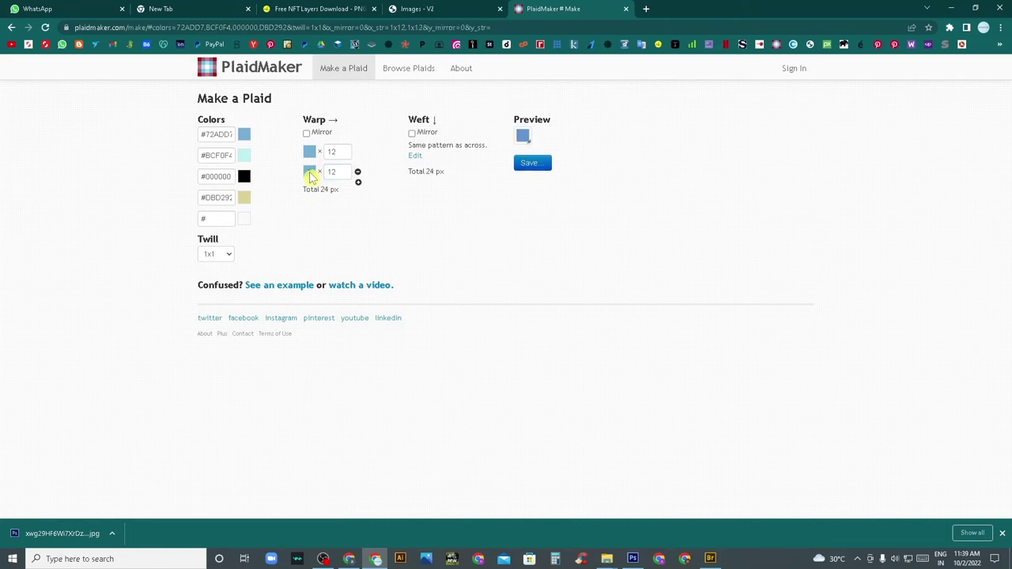
left_click(319, 209)
left_click_drag(530, 140, 554, 174)
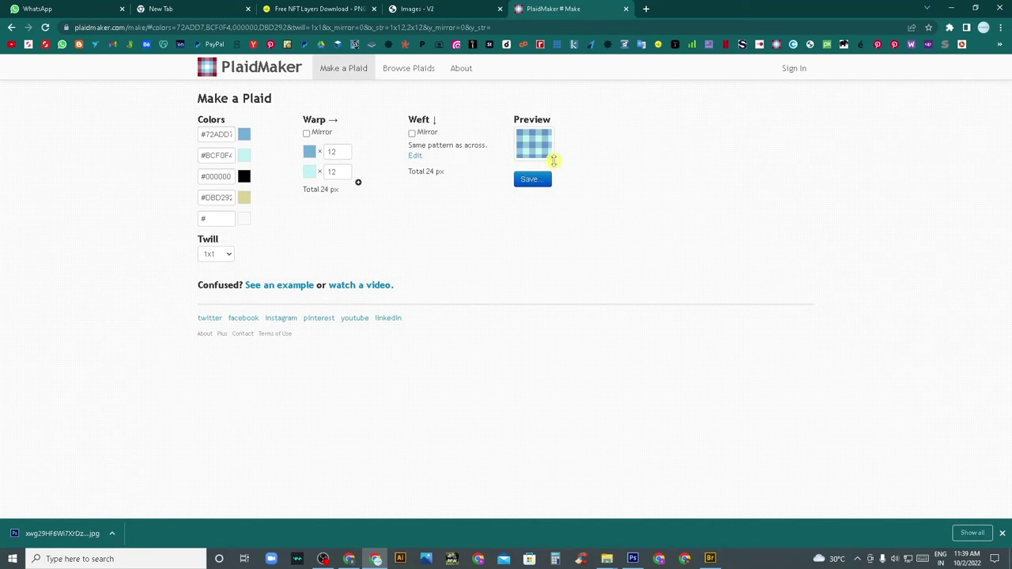
mouse_move(554, 158)
left_mouse_down()
mouse_move(591, 210)
mouse_move(560, 210)
mouse_move(633, 242)
mouse_move(606, 210)
mouse_move(611, 237)
left_mouse_up()
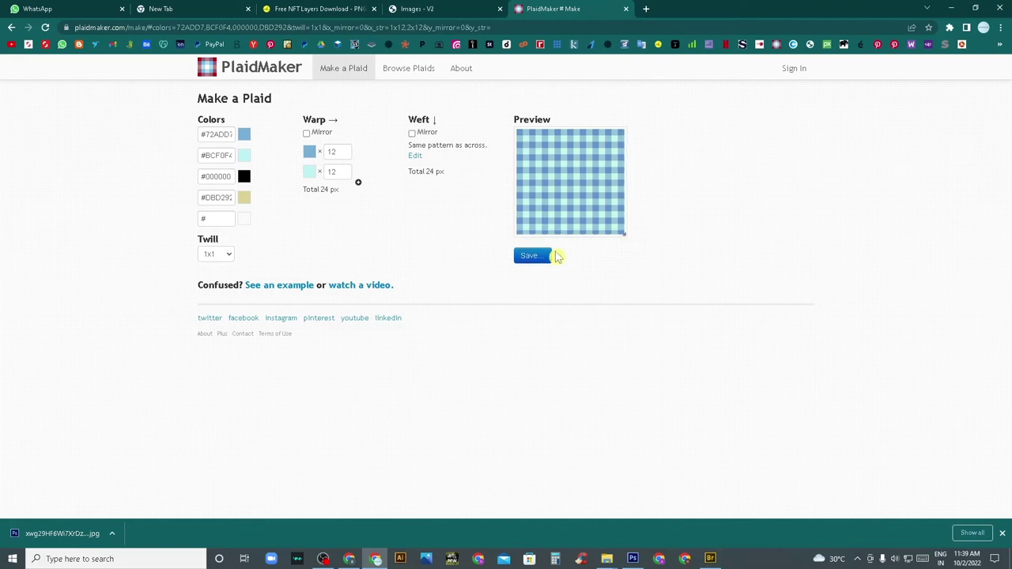
- Add black 6, beige 2 and black 3 warp stripes, totalling 35 px, and enlarge the preview
left_click(357, 185)
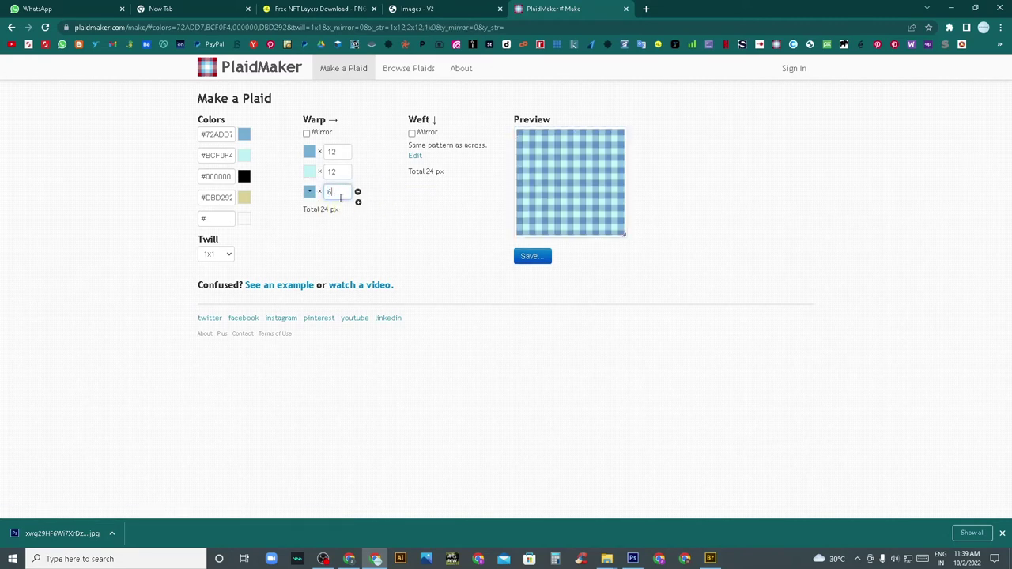
left_click(309, 192)
left_click(319, 244)
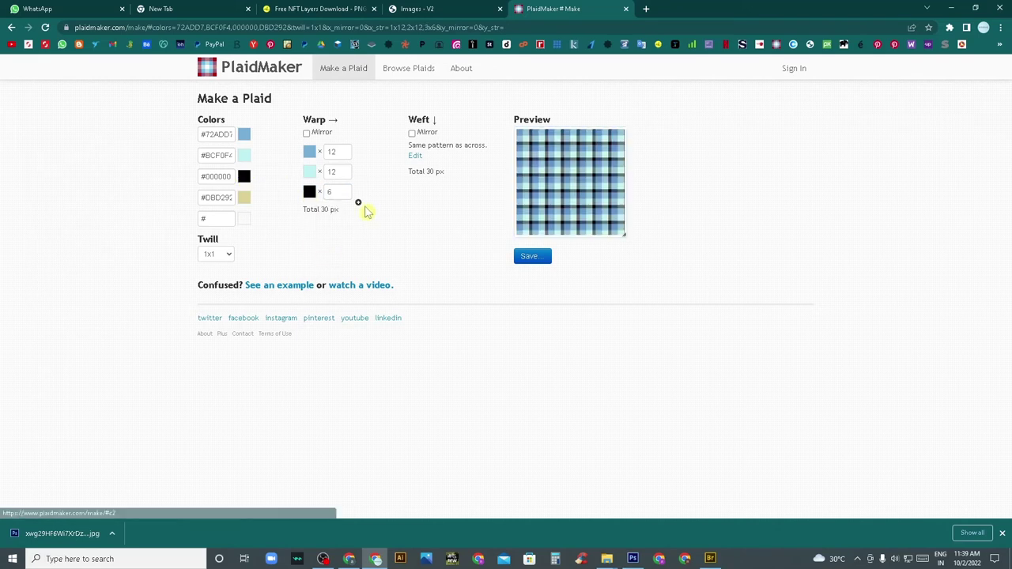
left_click(358, 204)
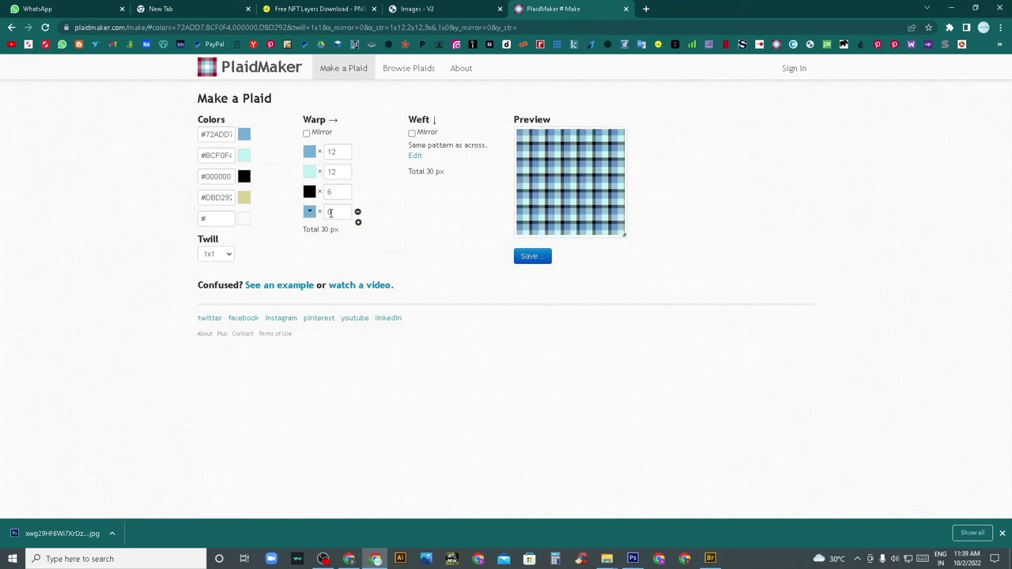
left_click(310, 213)
left_click(319, 283)
left_click(358, 224)
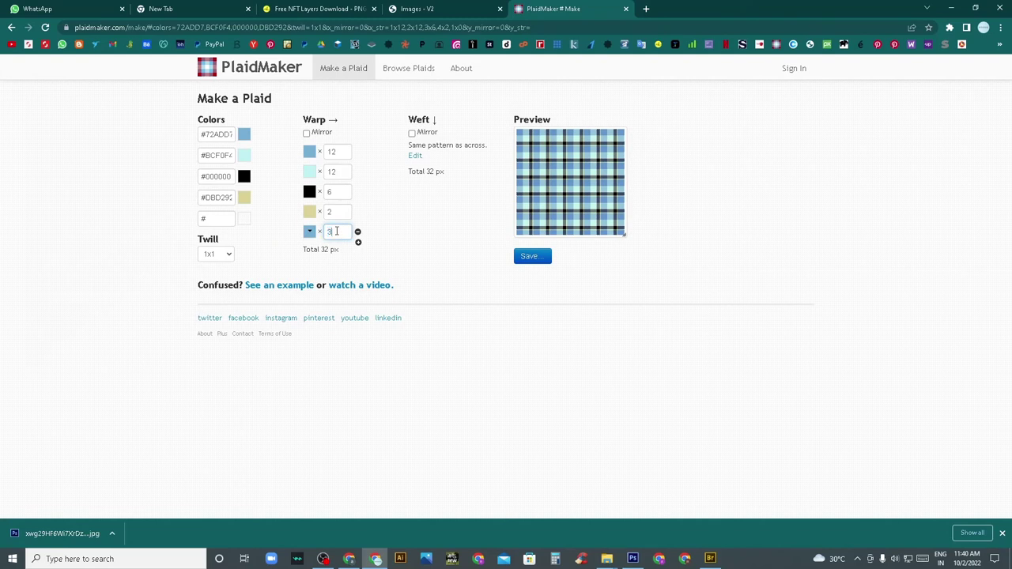
mouse_move(328, 231)
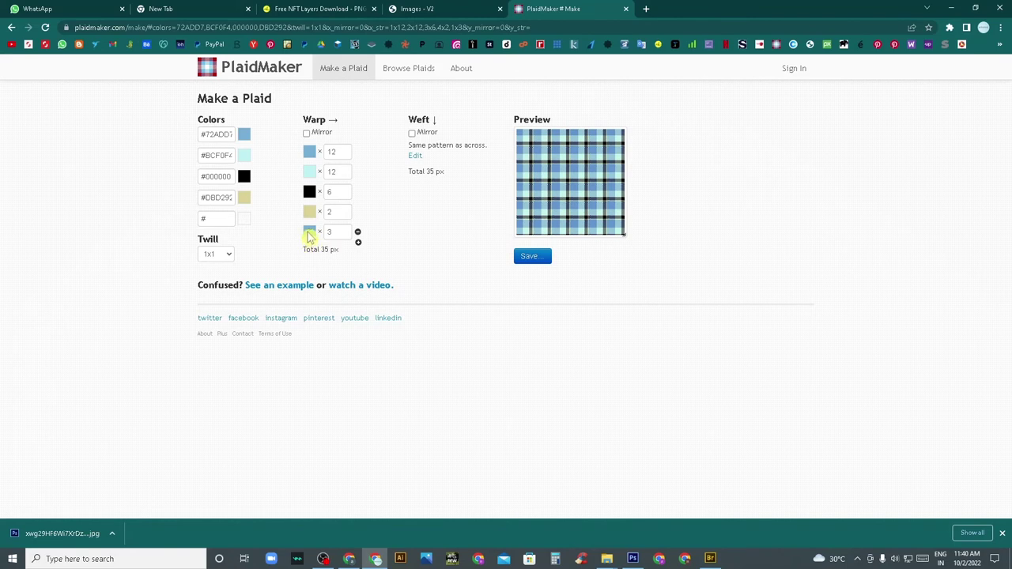
left_click(309, 238)
left_click(319, 282)
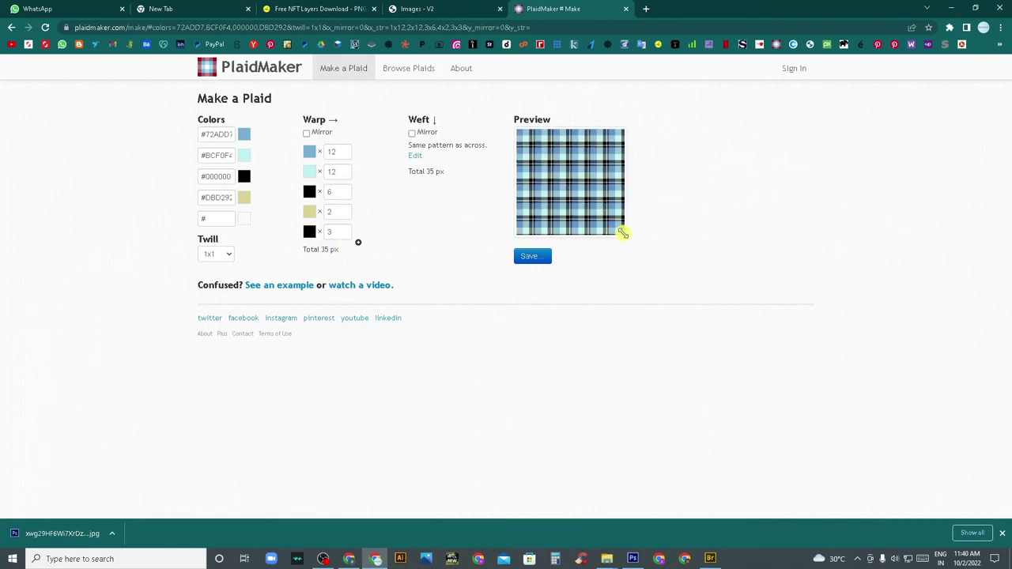
left_click_drag(624, 234, 738, 345)
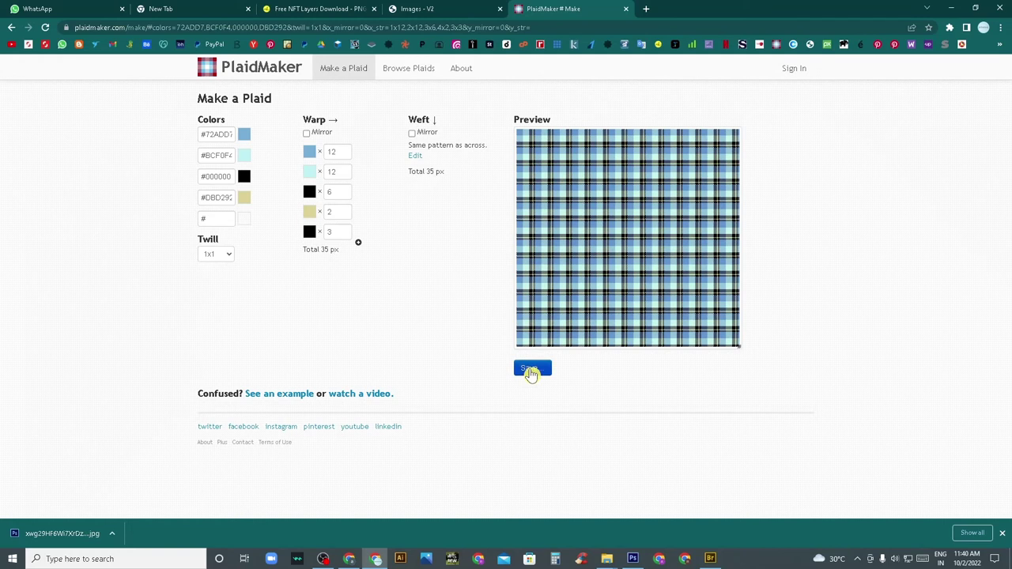
- Switch the weave to 2x2 twill and bring up the Save form
left_click(226, 257)
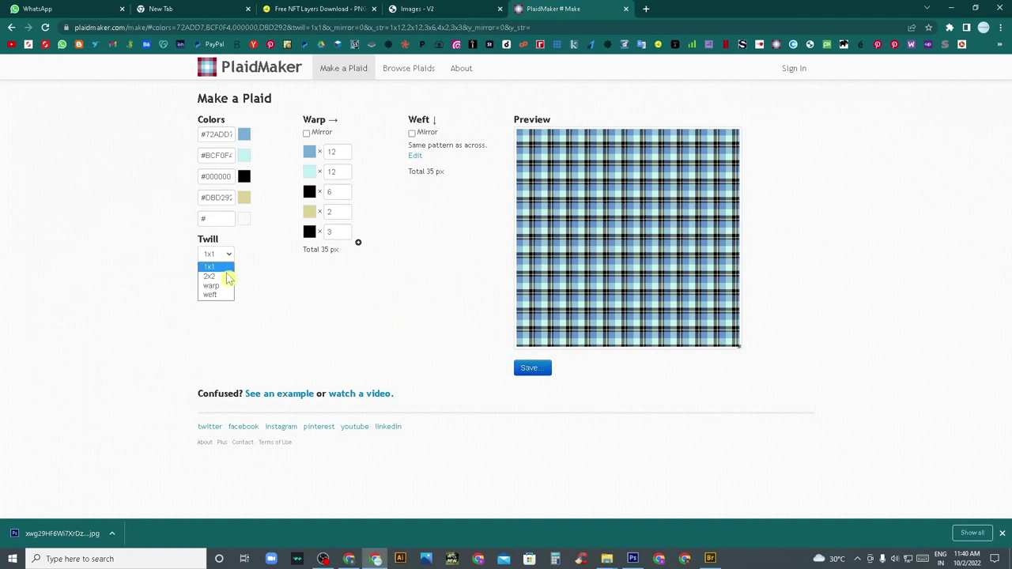
left_click(226, 276)
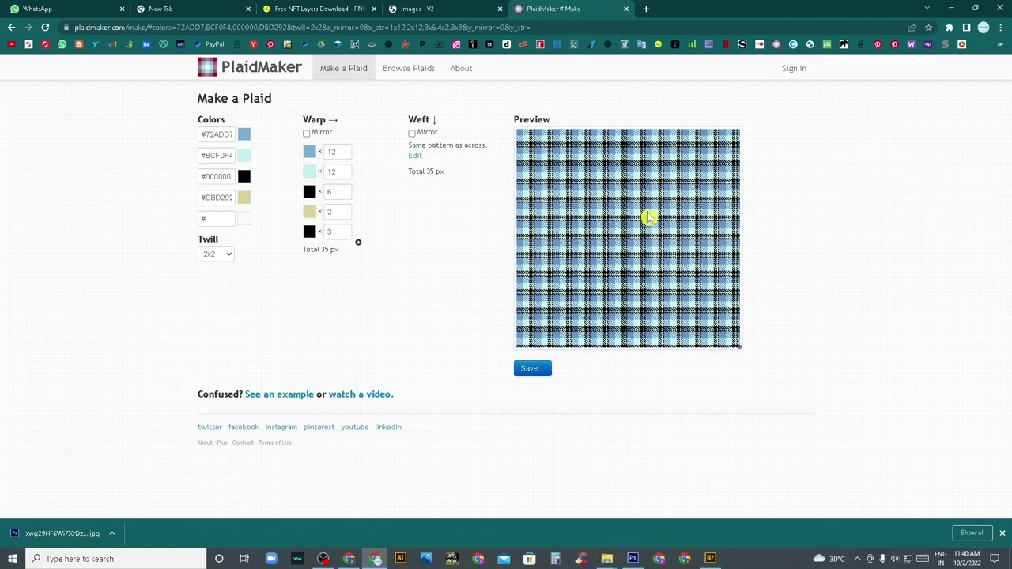
left_click(232, 258)
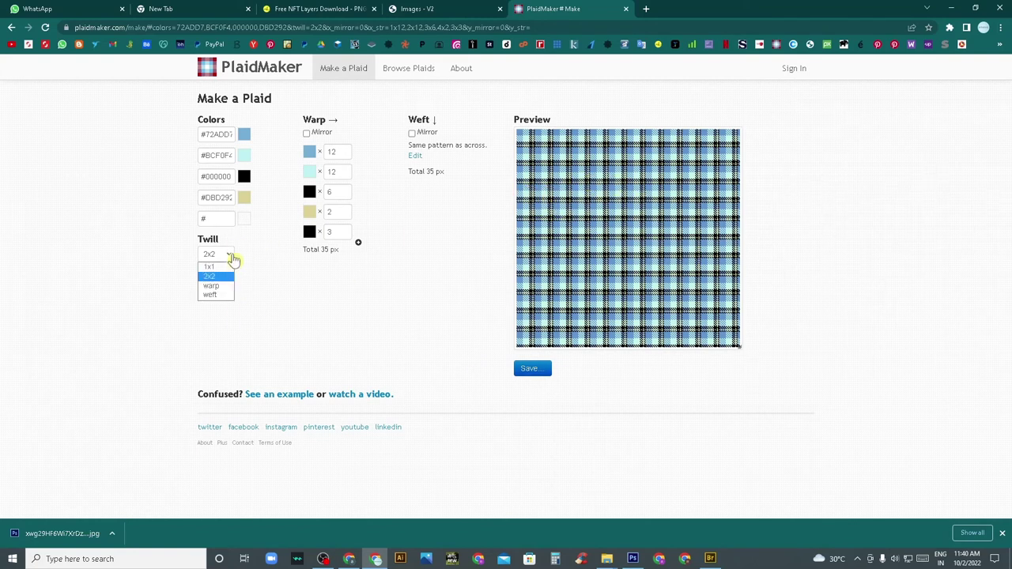
left_click(340, 298)
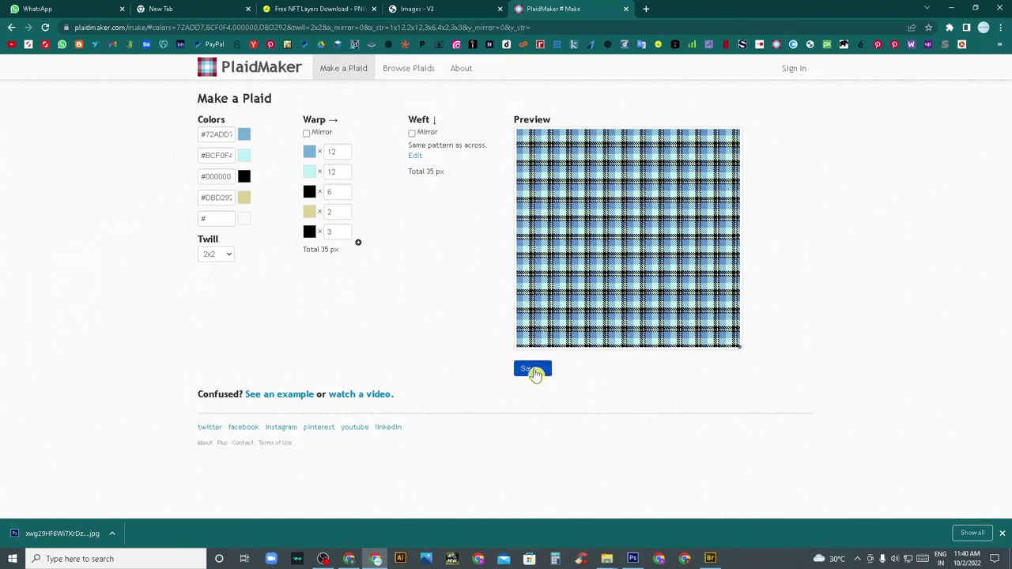
left_click(533, 369)
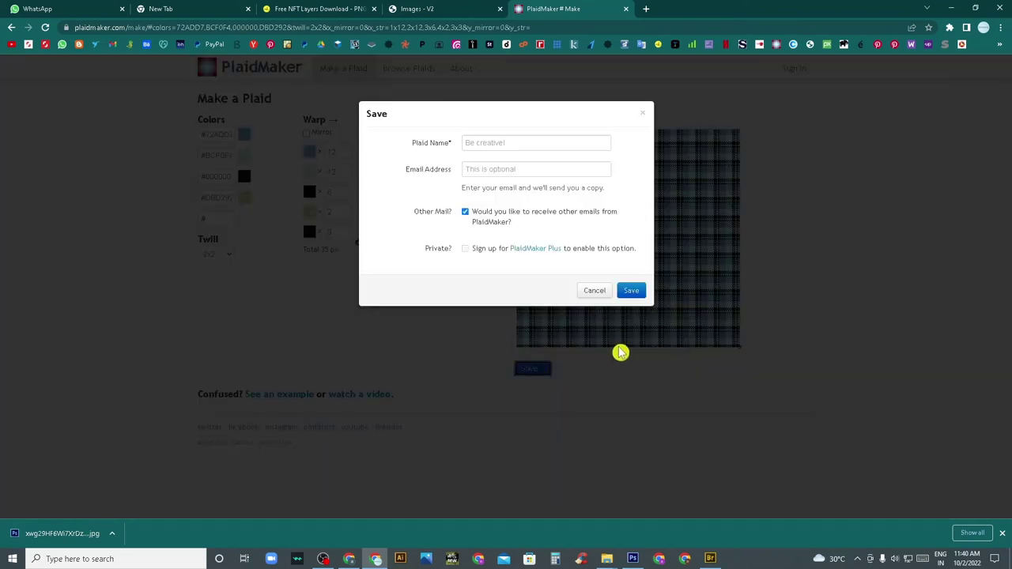
- Save the plaid under the name '0124' and go to its Plaid # 0121 page
left_click(482, 140)
type("0124")
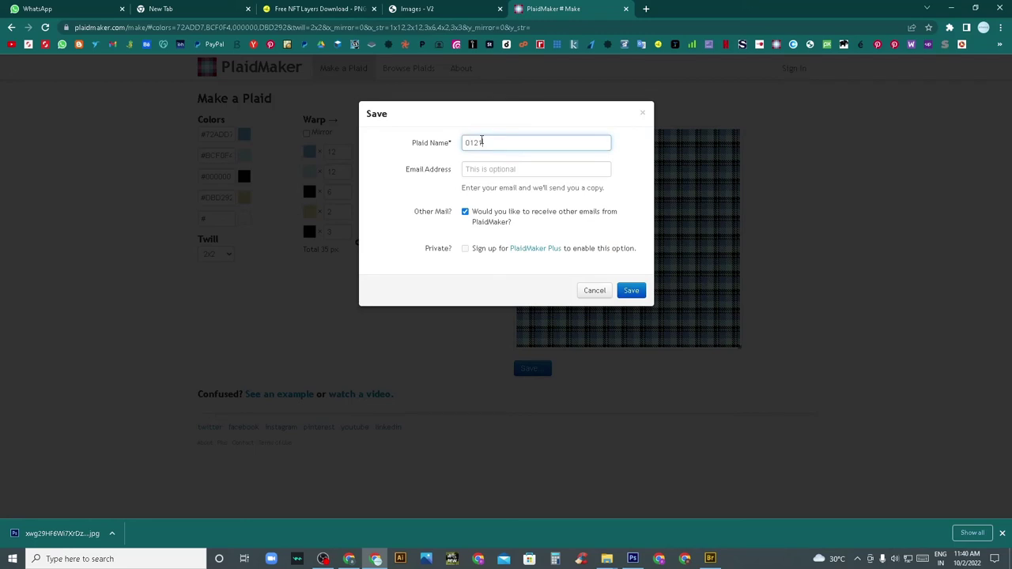
left_click(503, 169)
left_click(632, 290)
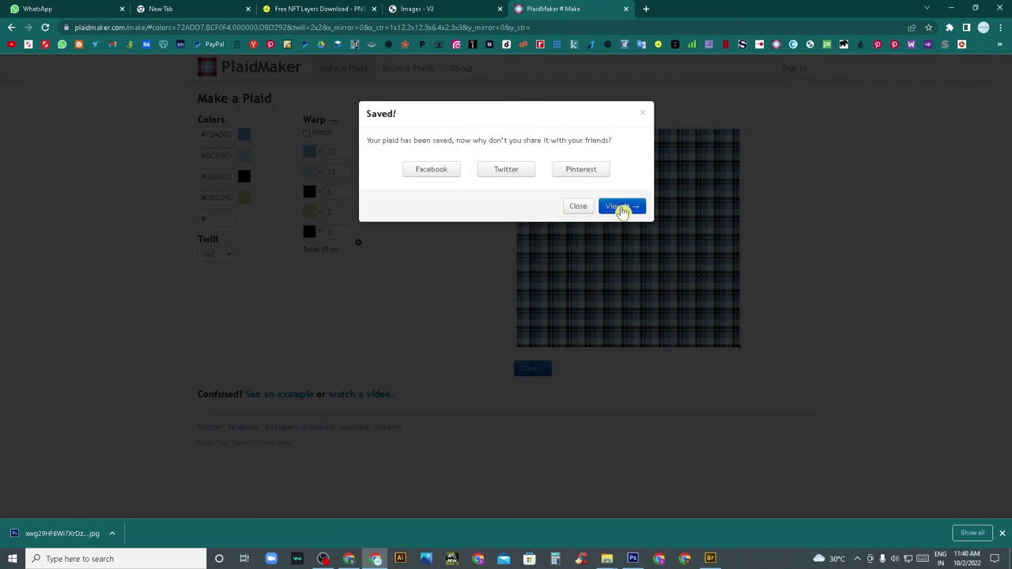
left_click(619, 211)
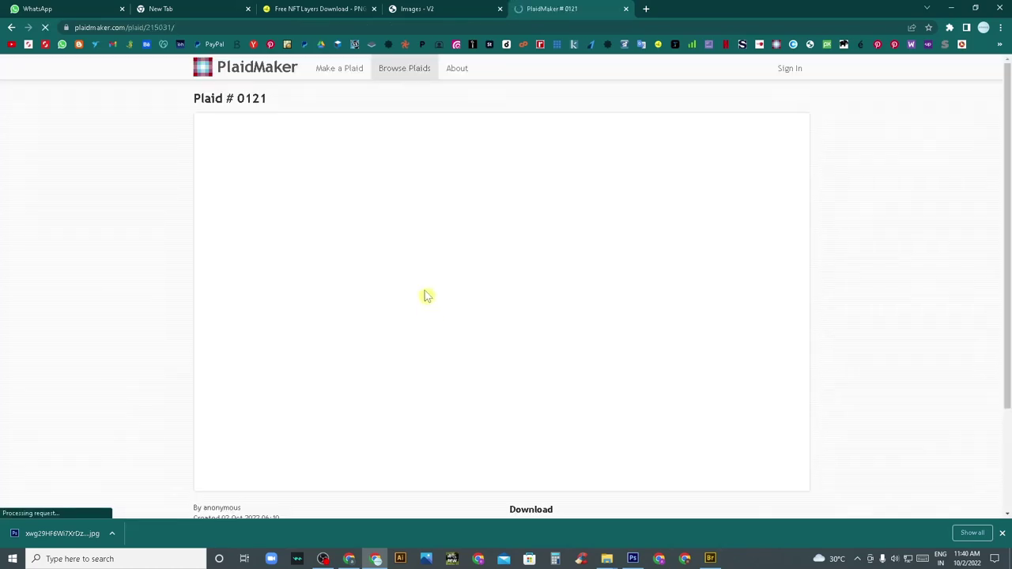
- Open PlaidMaker's Large 1024x768 PNG render of the plaid in the browser
scroll(454, 333, "down", 2)
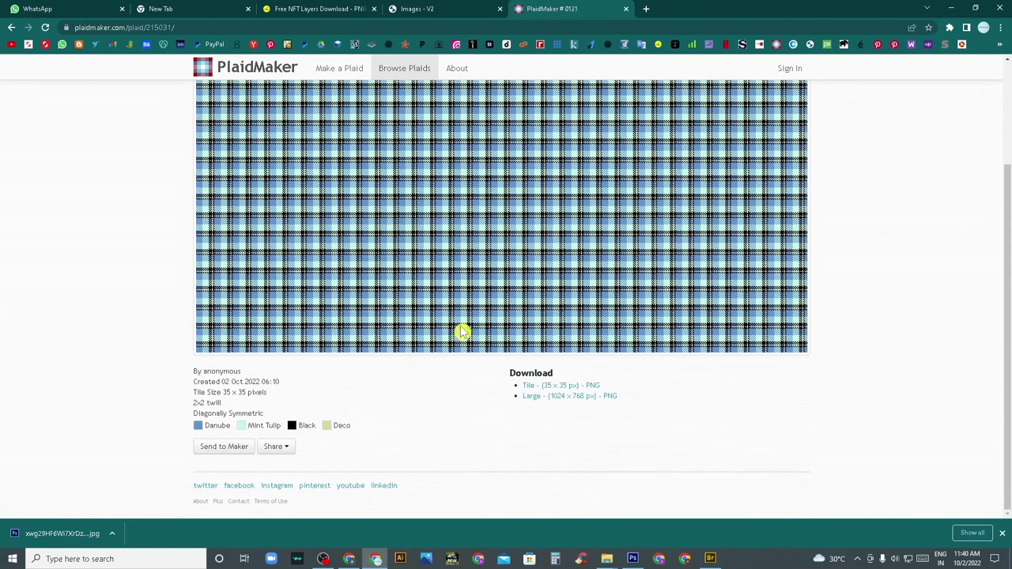
left_click(573, 397)
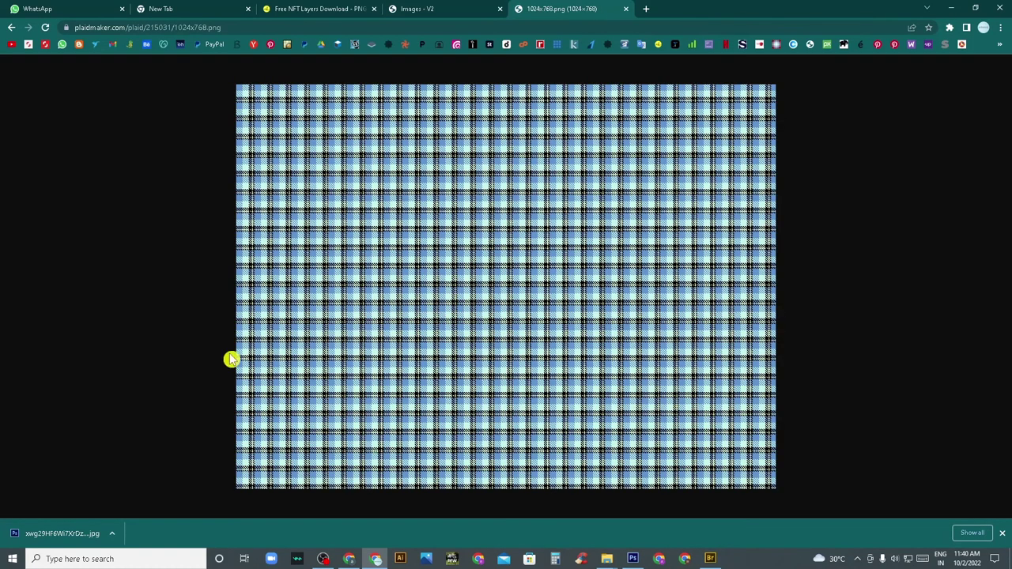
mouse_move(50, 546)
left_mouse_down()
mouse_move(633, 558)
mouse_move(699, 7)
left_mouse_up()
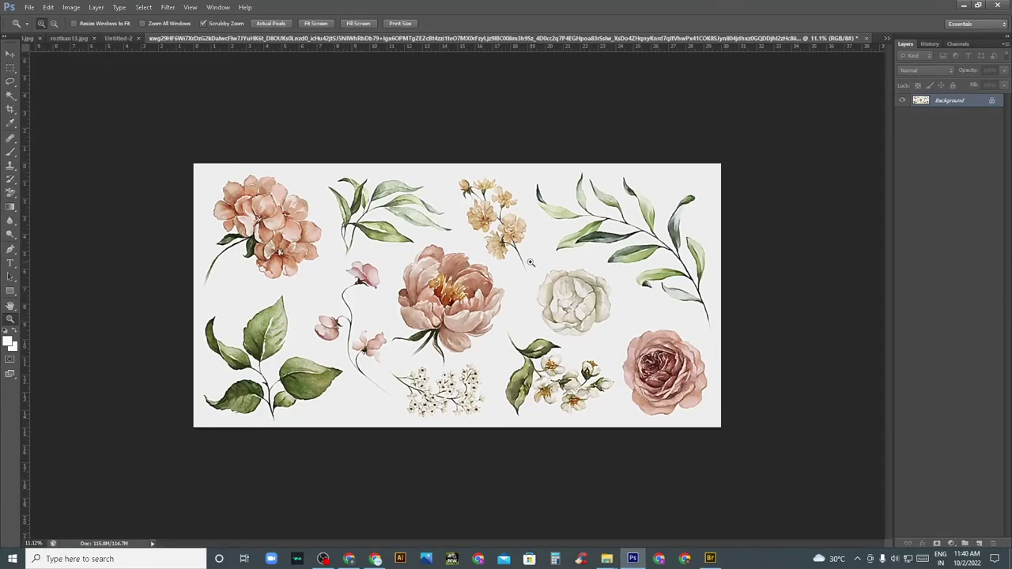
left_click(965, 6)
- Save the 1024x768 plaid image to Downloads as 1024x768 (2).png
right_click(477, 273)
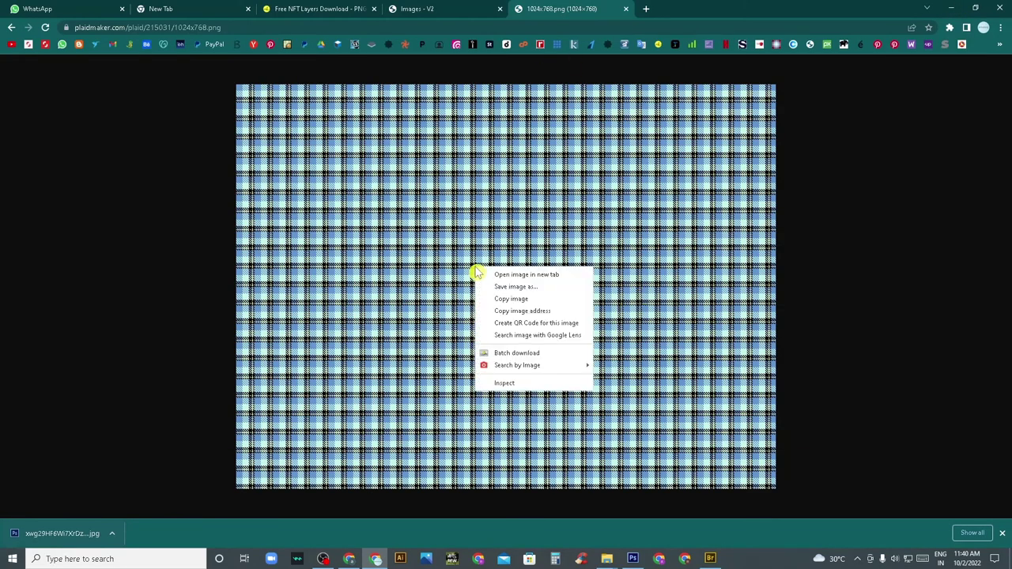
left_click(544, 288)
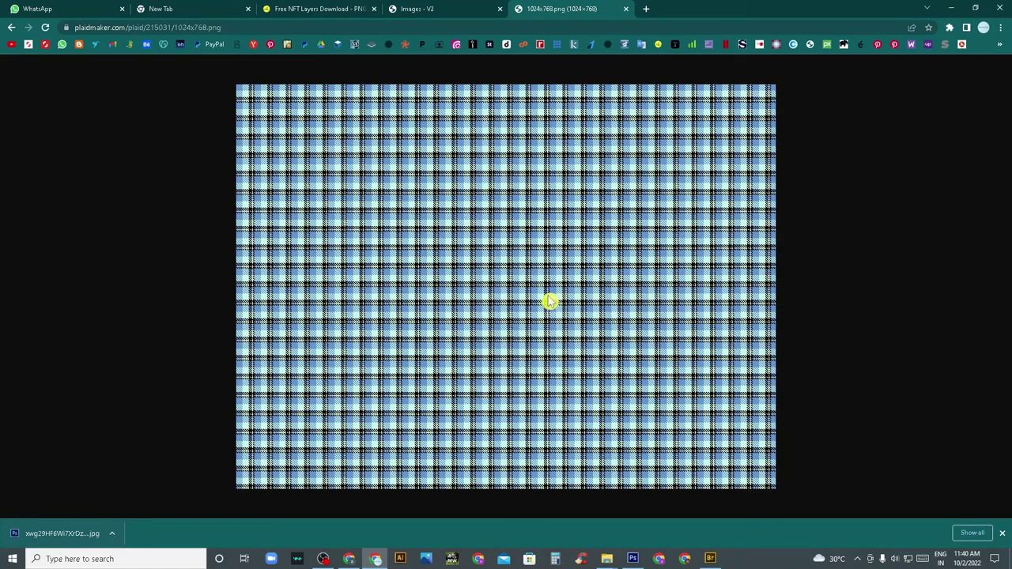
key("Return")
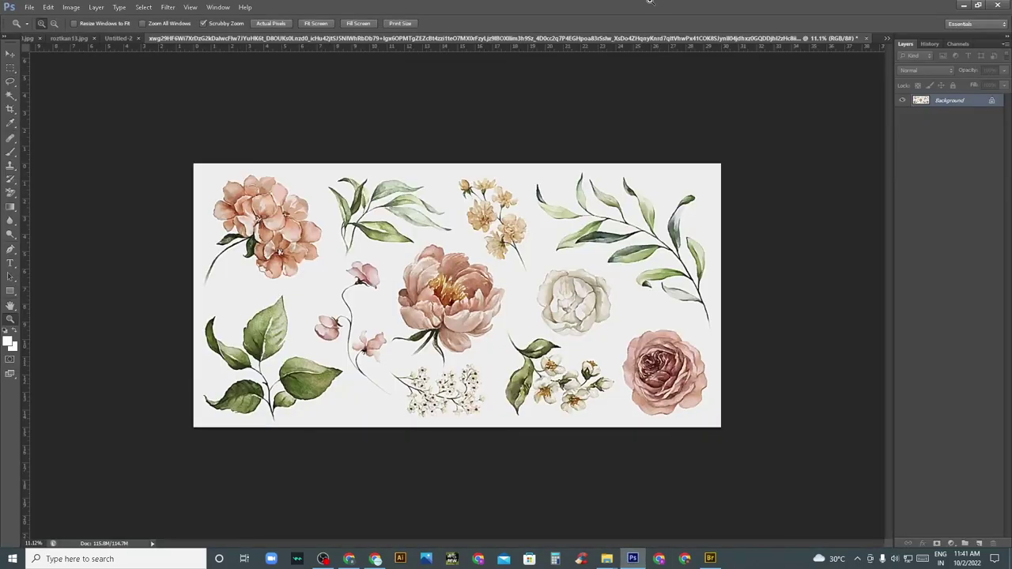
- Open 1024x768 (2).png in Photoshop and zoom in to inspect the twill weave pixels
mouse_move(618, 559)
left_mouse_down()
mouse_move(538, 235)
mouse_move(439, 322)
mouse_move(379, 320)
mouse_move(327, 307)
mouse_move(317, 221)
mouse_move(442, 257)
left_mouse_up()
left_click(663, 256)
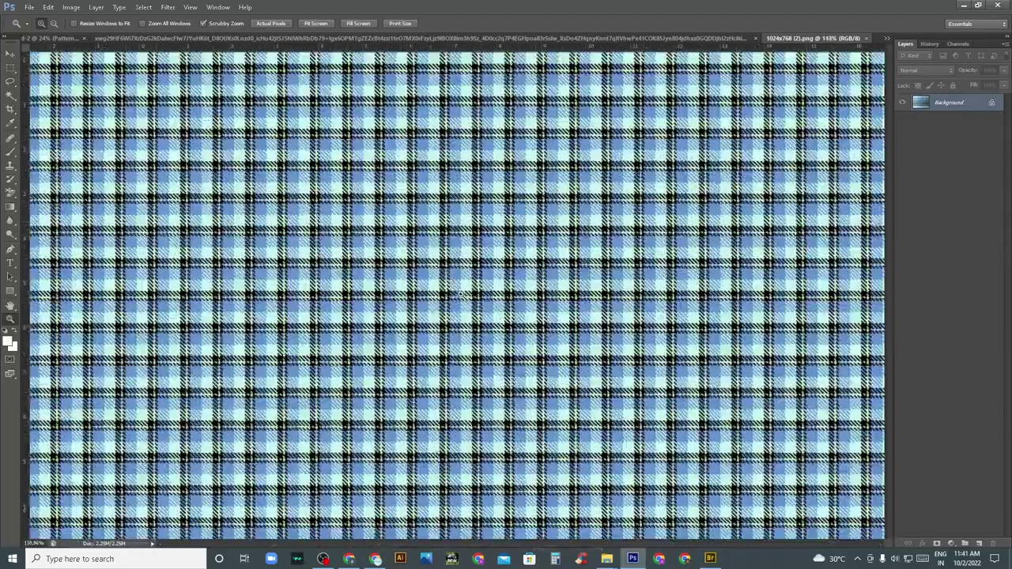
mouse_move(464, 290)
left_mouse_down()
mouse_move(469, 300)
mouse_move(501, 285)
mouse_move(469, 253)
mouse_move(473, 310)
left_mouse_up()
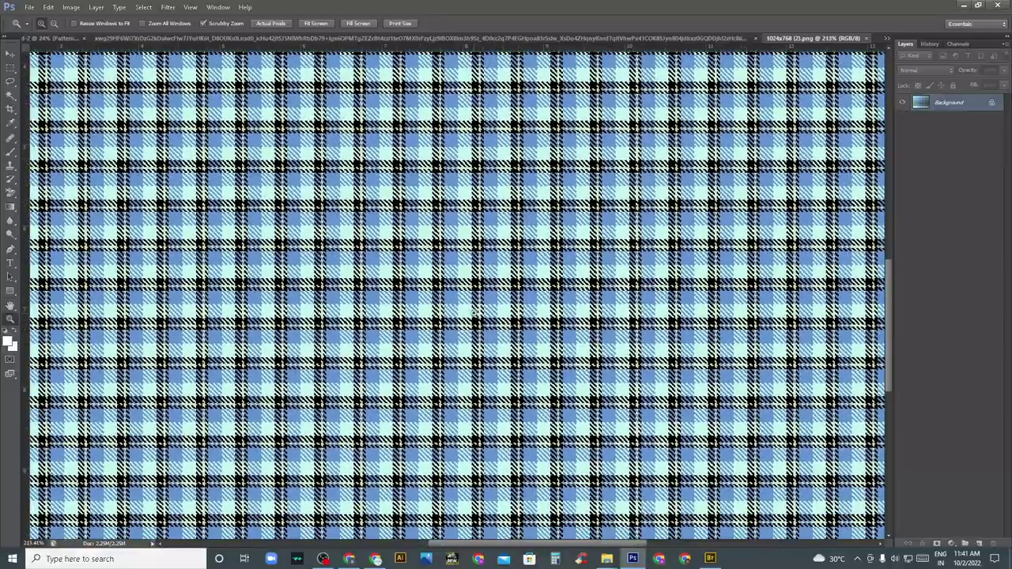
key("ctrl+0")
left_click_drag(470, 300, 523, 301)
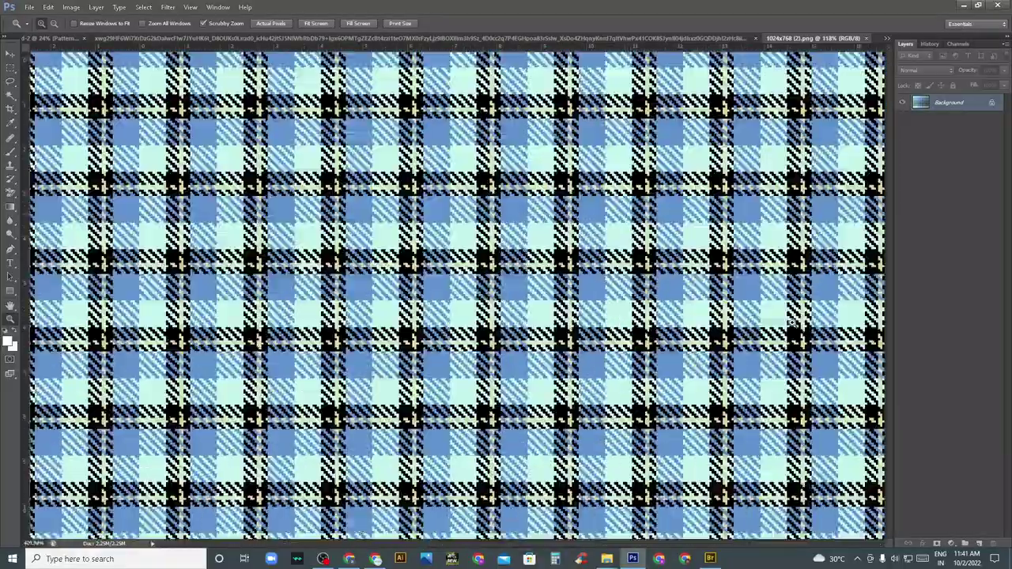
left_click_drag(457, 318, 455, 319)
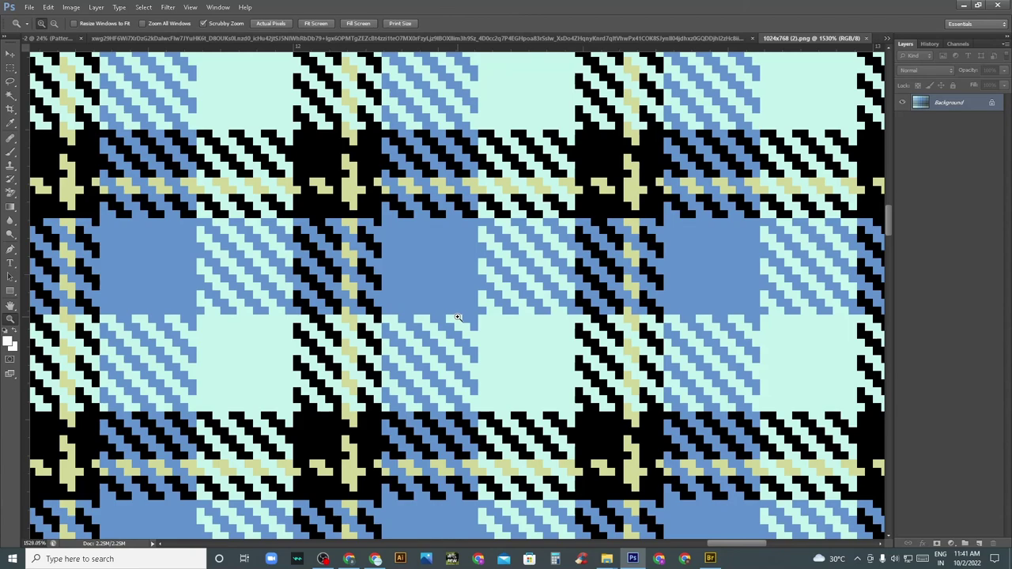
- Switch between Fit on Screen and roughly 400% zoom on the plaid, then minimize Photoshop
right_click(437, 285)
left_click(457, 290)
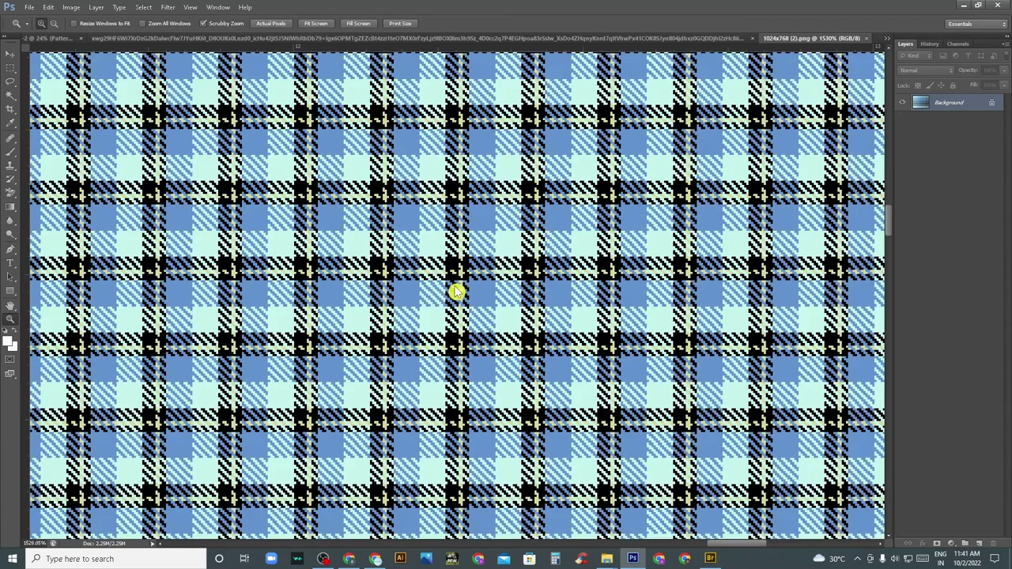
left_click(467, 308)
right_click(507, 310)
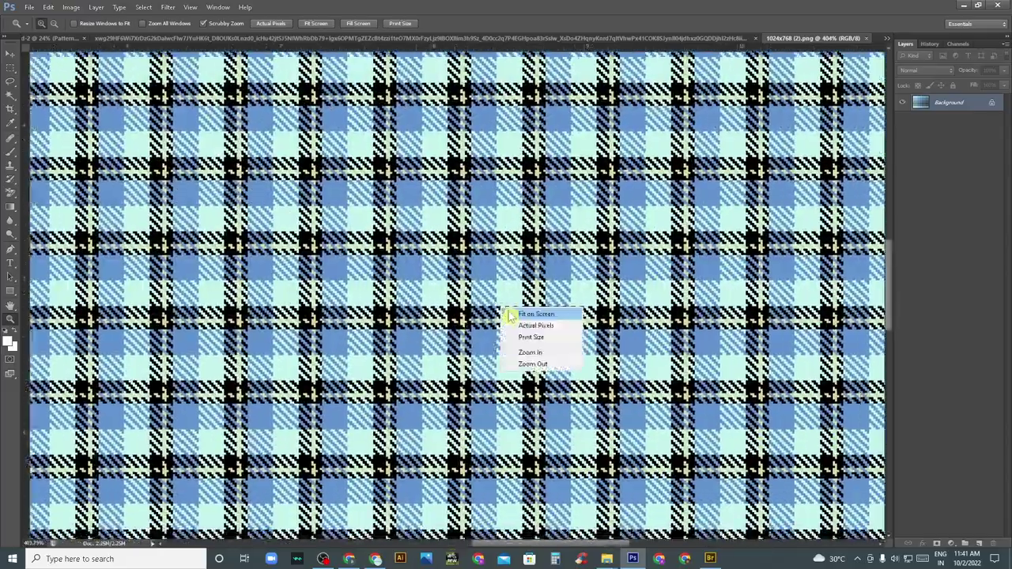
left_click(504, 324)
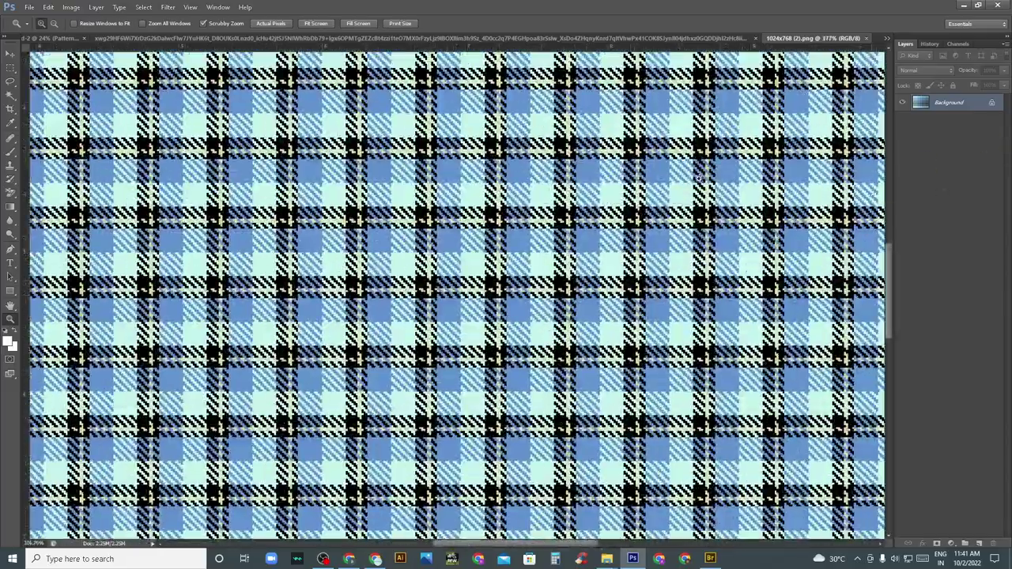
left_click_drag(598, 224, 633, 252)
left_click(964, 5)
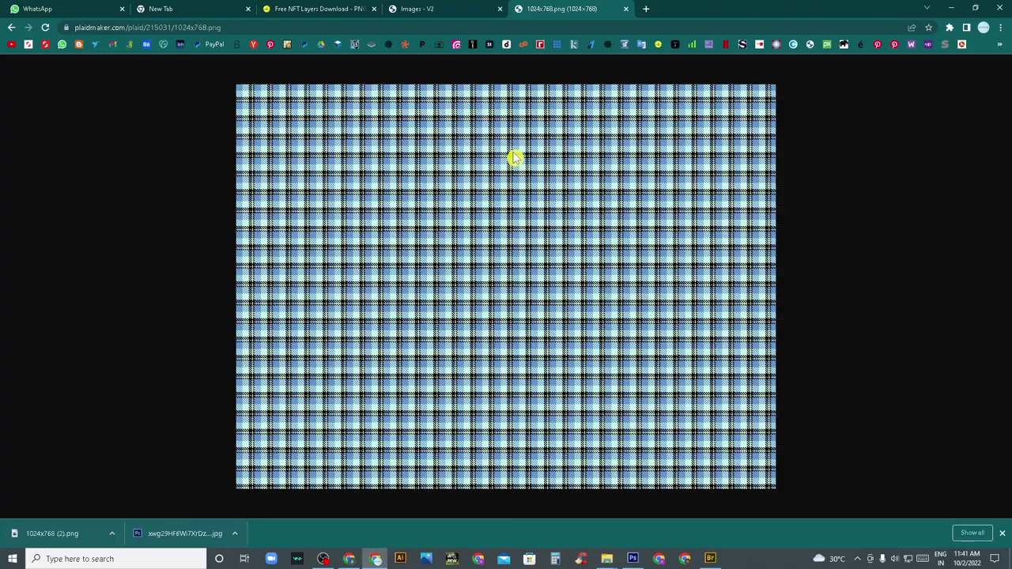
- Minimize both Chrome windows and refresh the desktop twice from its context menu
left_click(951, 8)
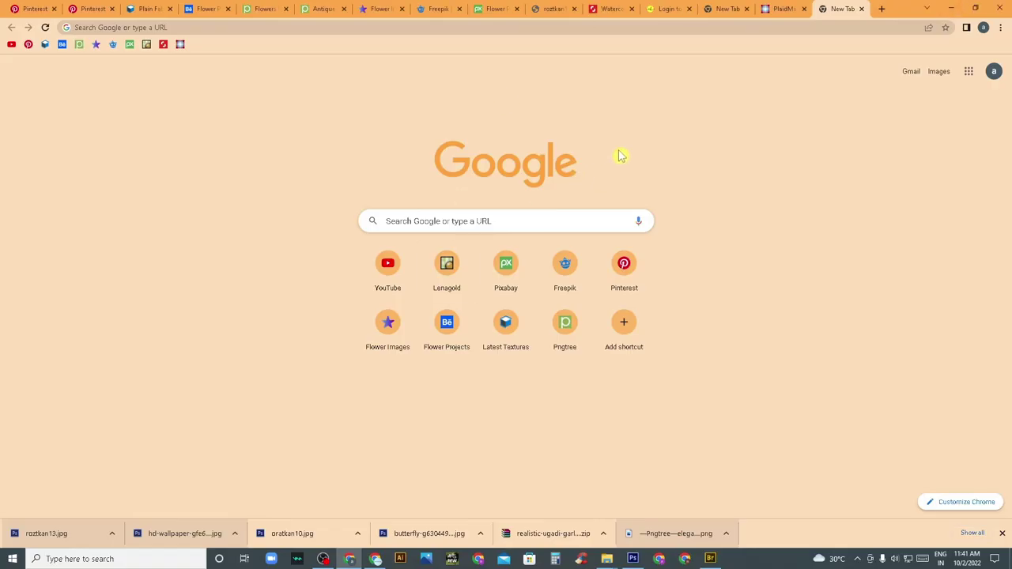
left_click(955, 8)
right_click(430, 283)
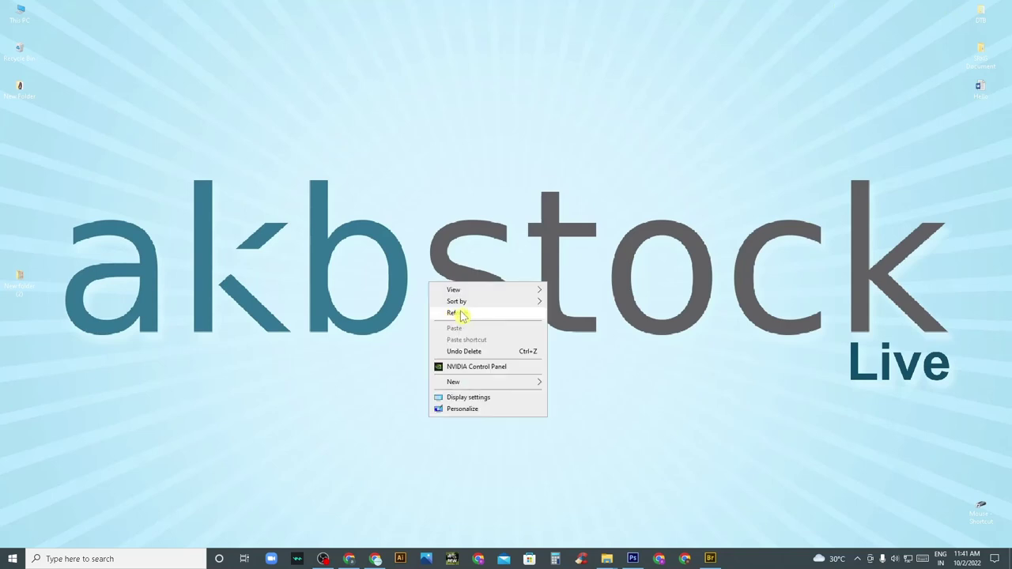
left_click(455, 314)
right_click(432, 292)
left_click(453, 315)
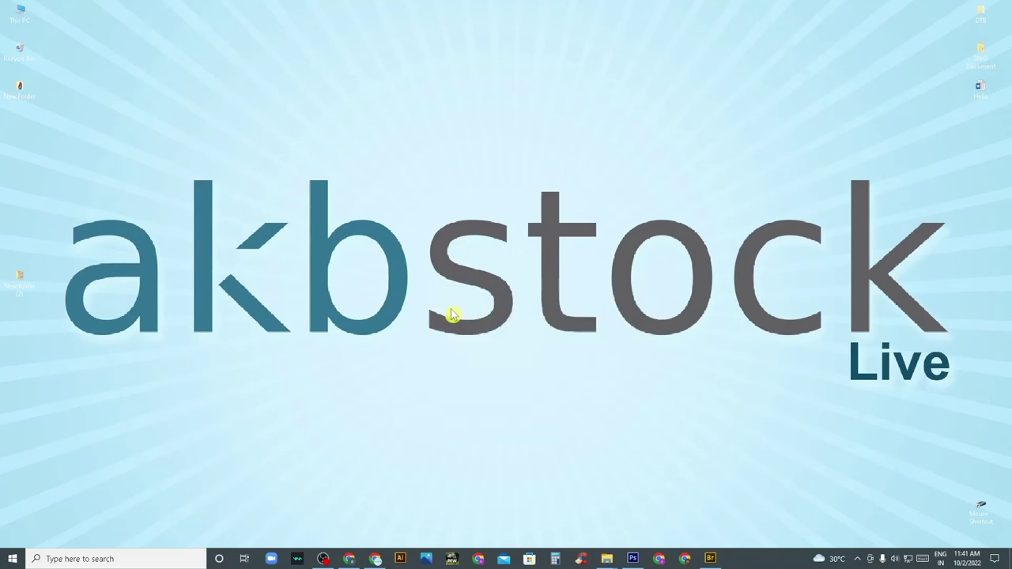